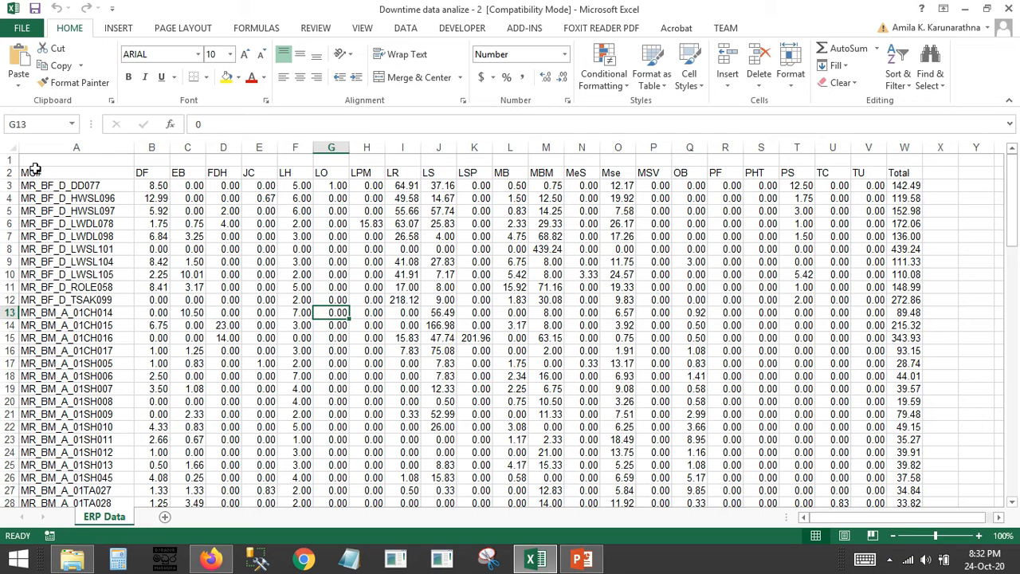
Examine the header row of the ERP Data sheet, from MC# through downtime codes DF to TU and Total
left_click(51, 171)
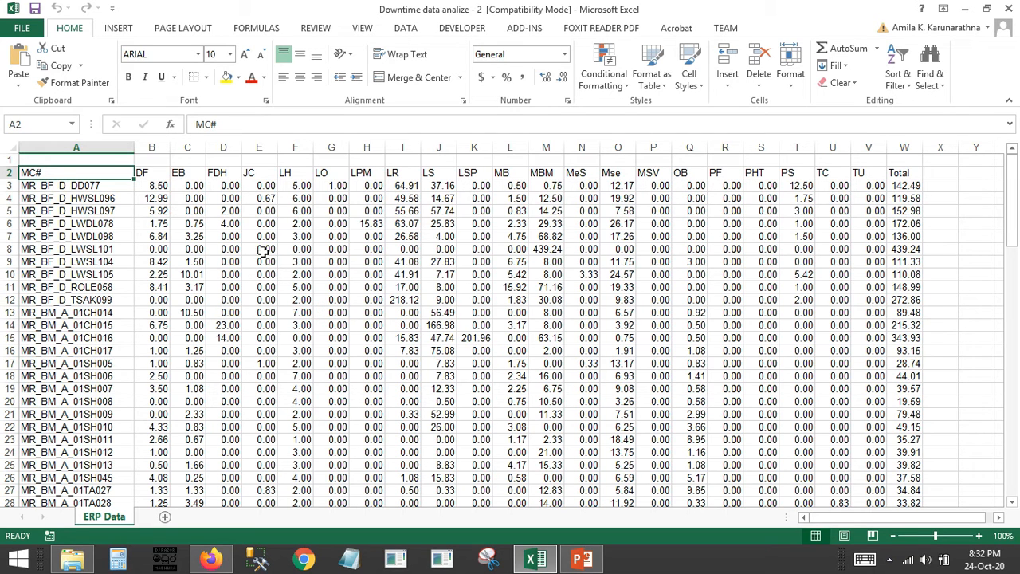
left_click(137, 211)
left_click_drag(70, 173, 899, 172)
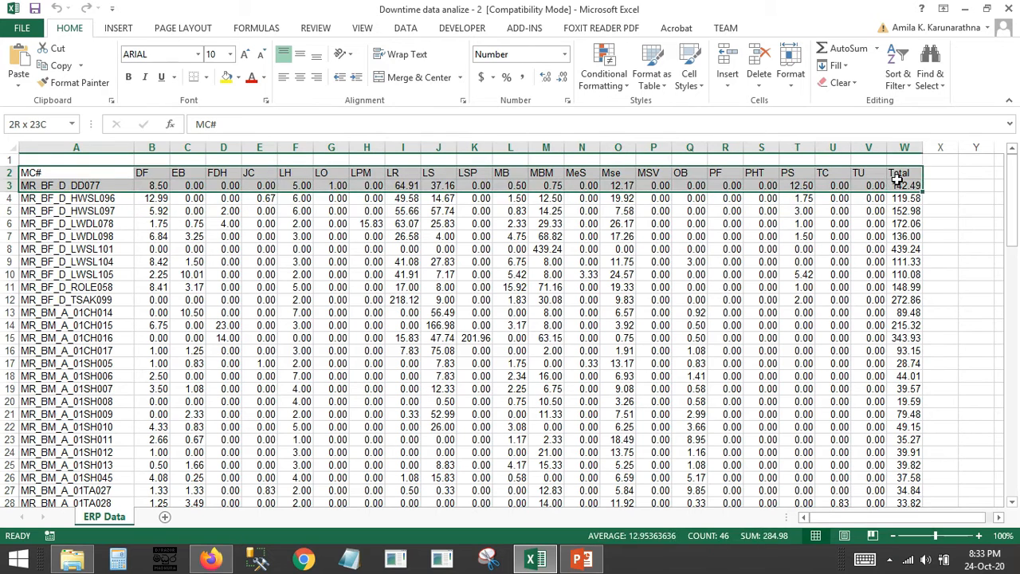
left_click(68, 173)
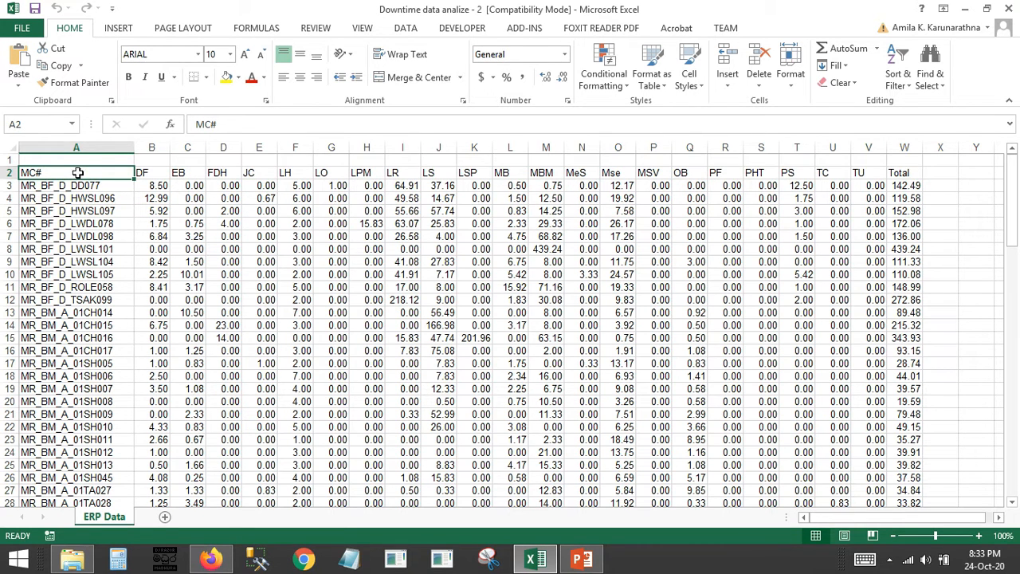
left_click_drag(146, 170, 880, 172)
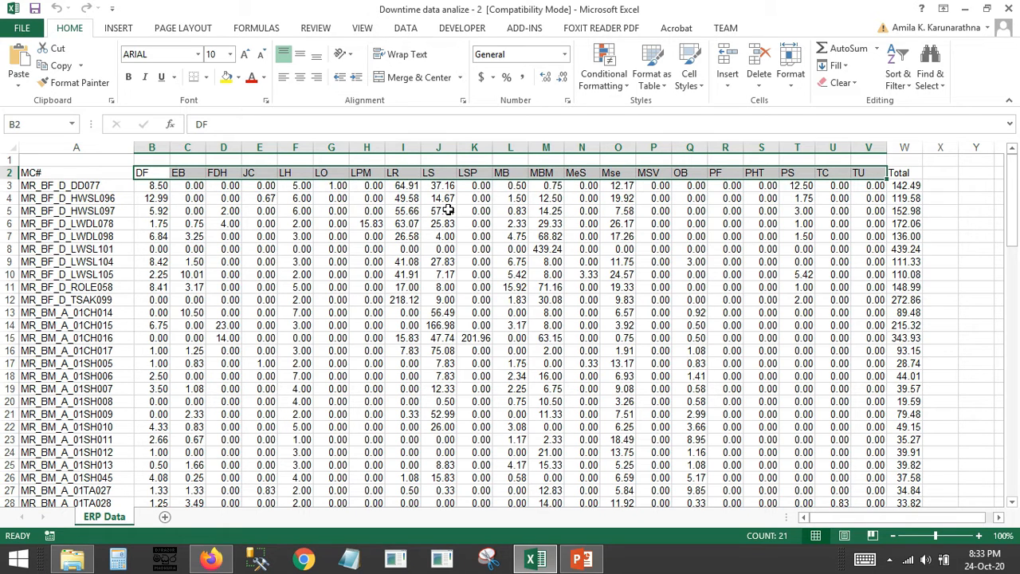
left_click(155, 236)
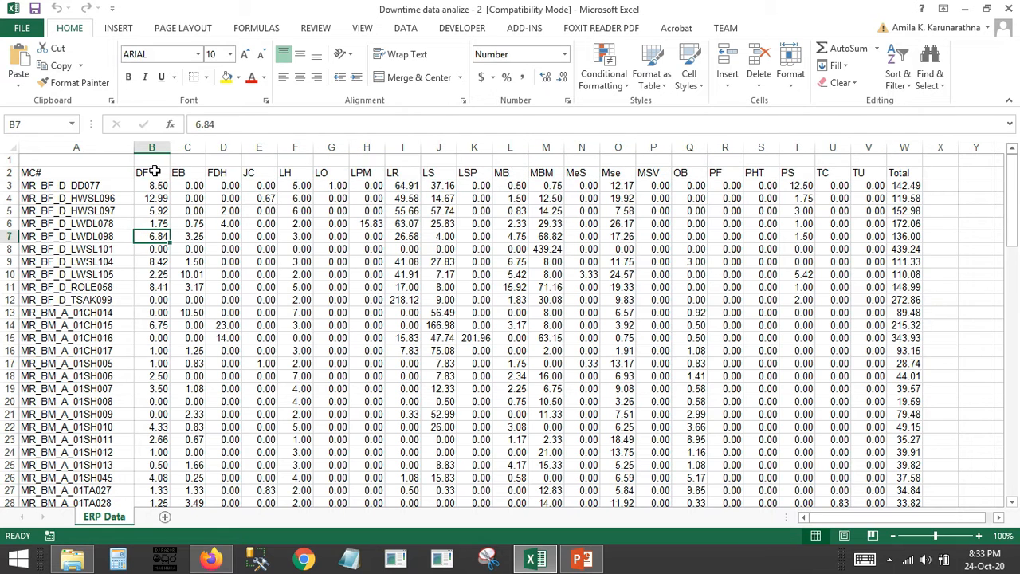
left_click_drag(155, 171, 857, 174)
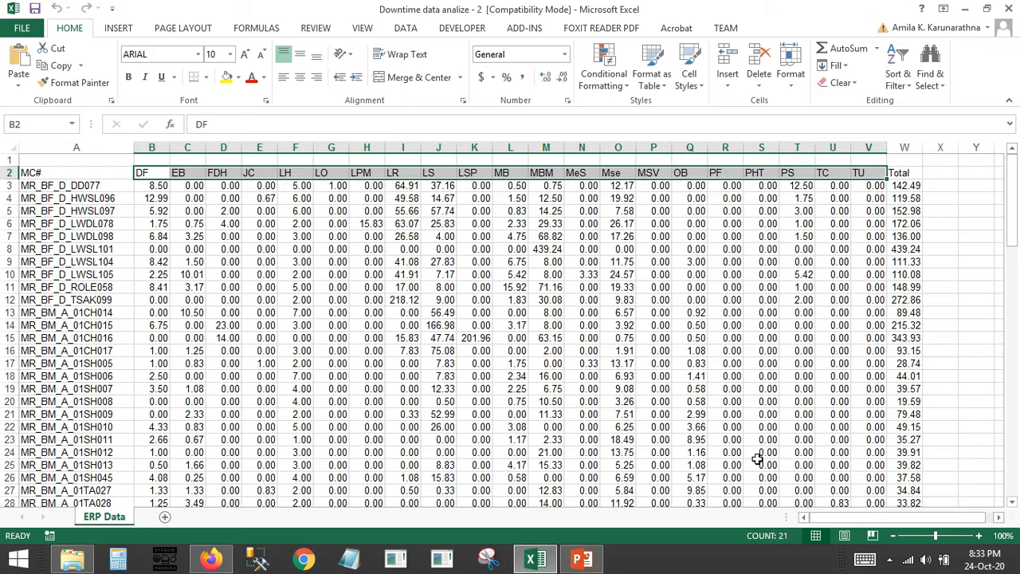
left_click(327, 391)
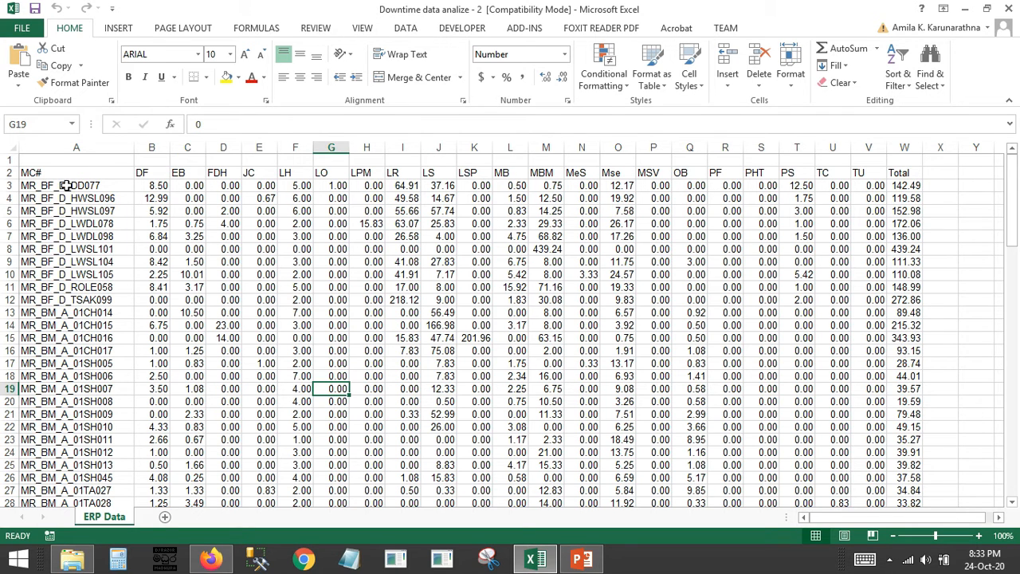
Select all machine numbers in A3:A99 to check how many machines are listed
left_click_drag(79, 183, 90, 463)
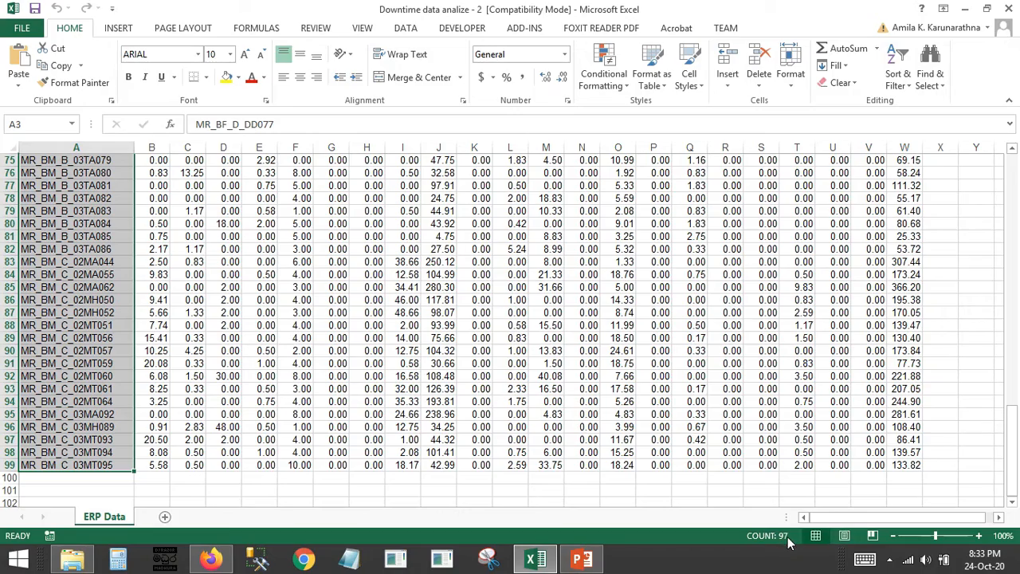
scroll(319, 357, "up", 20)
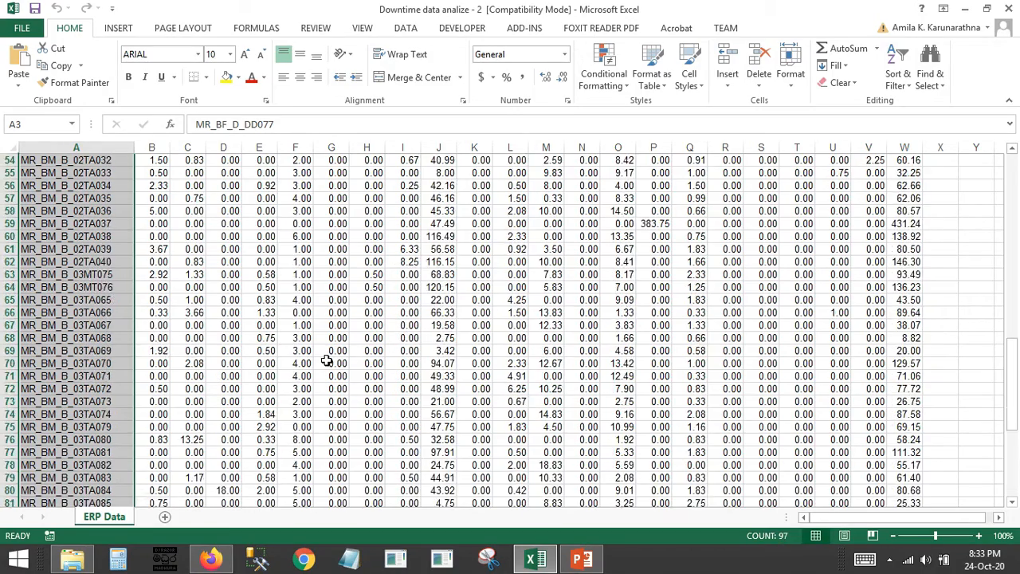
scroll(314, 356, "up", 4)
left_click(145, 312)
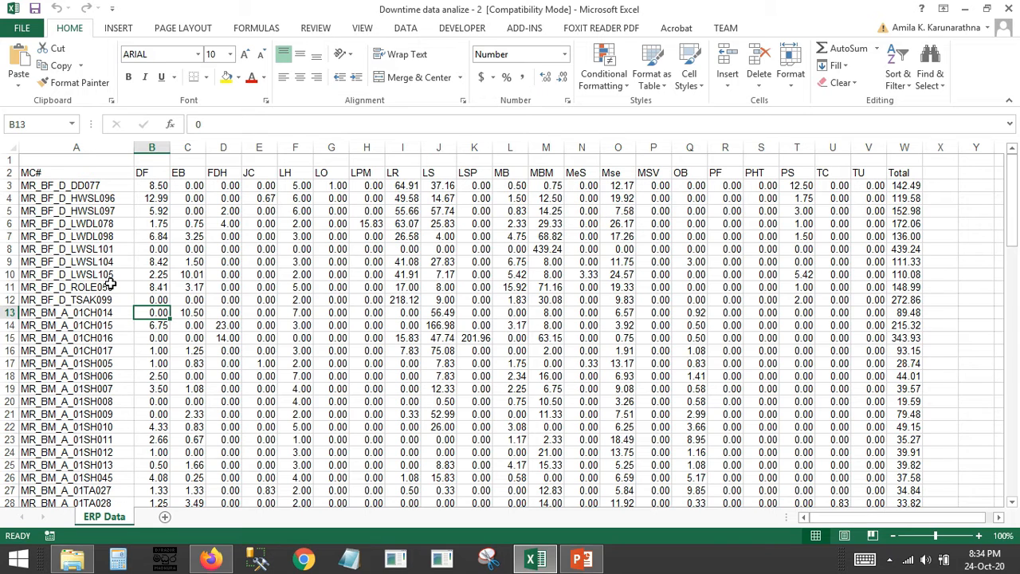
Inspect the machine numbers in A3 and A4, including their trailing digits, without changing the cells
left_click(163, 190)
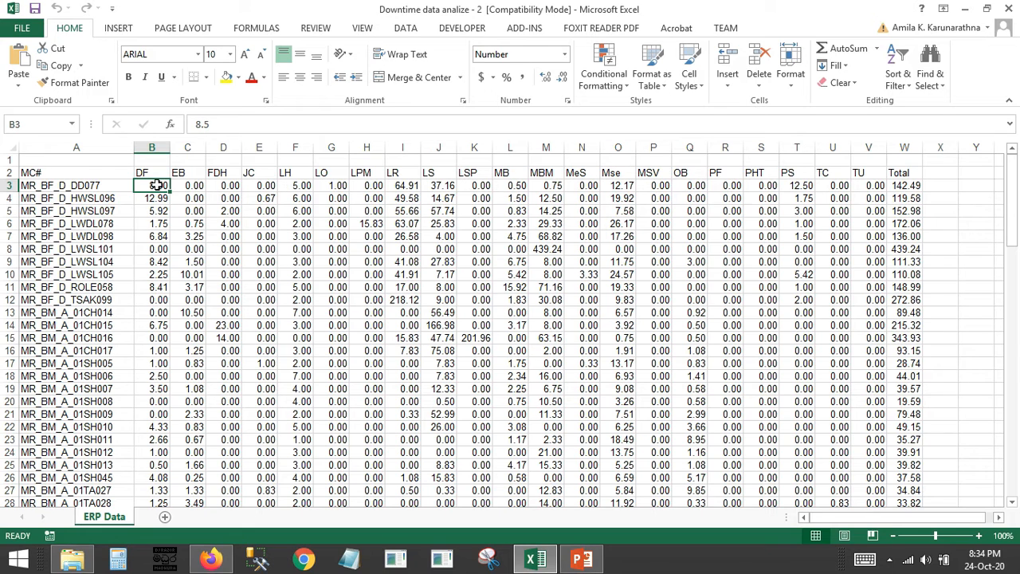
left_click(77, 185)
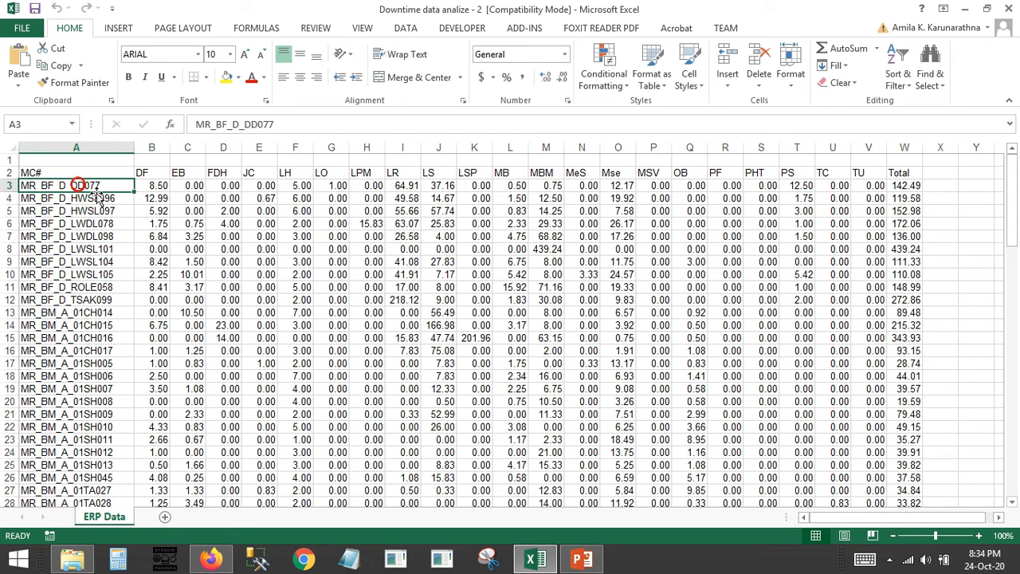
left_click(269, 124)
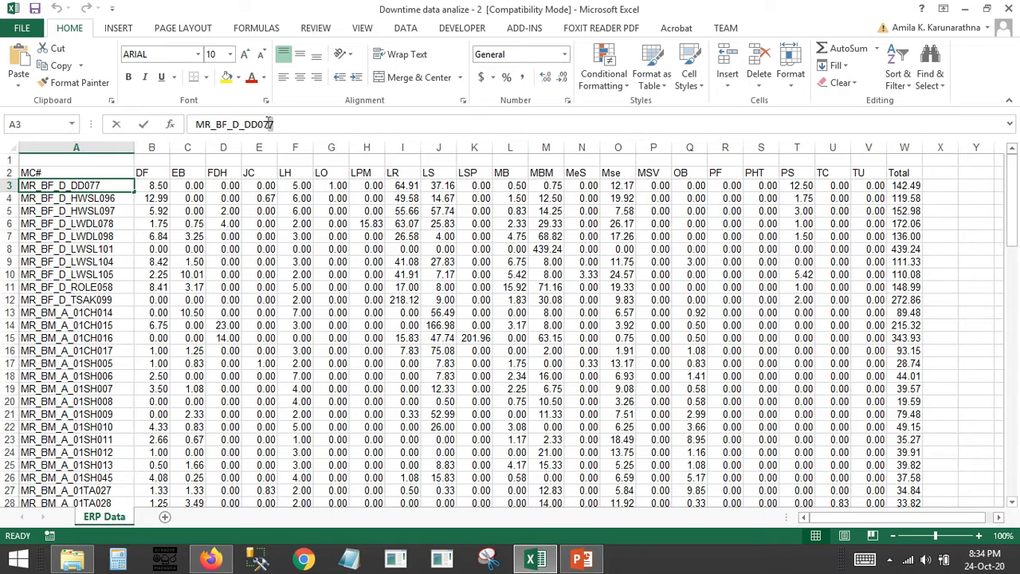
left_click(112, 198)
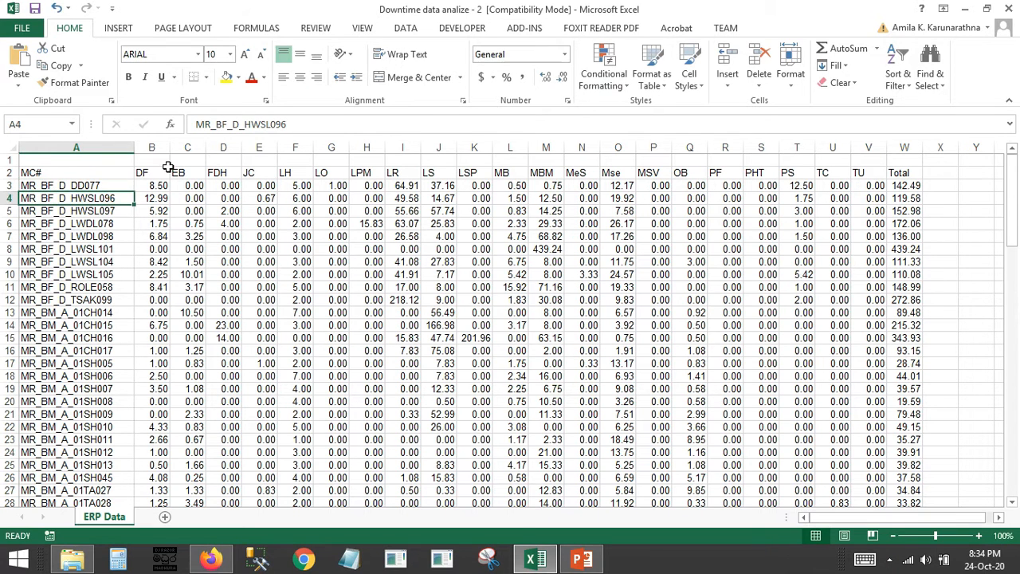
left_click_drag(287, 124, 276, 124)
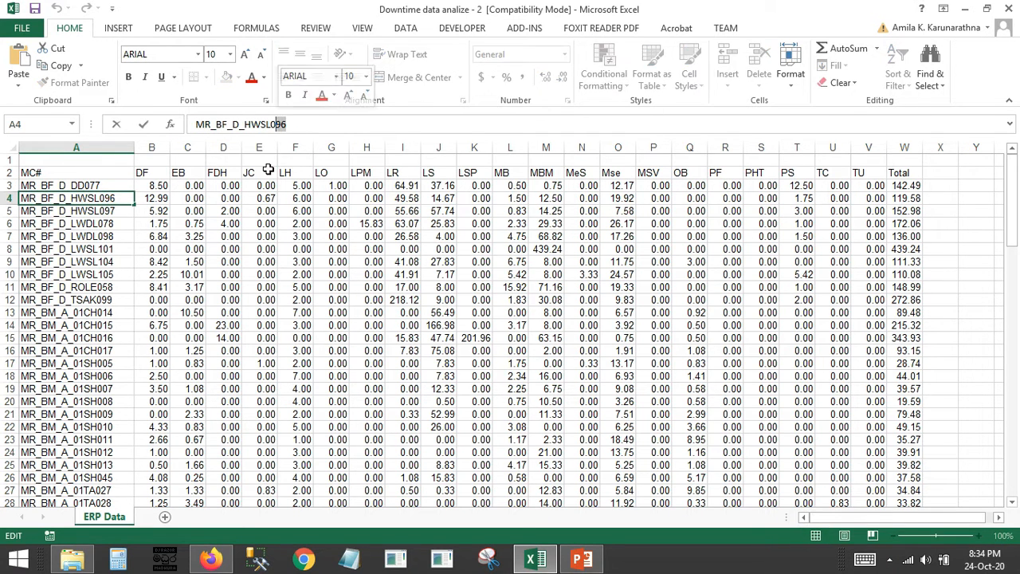
key("Escape")
key("ctrl+c")
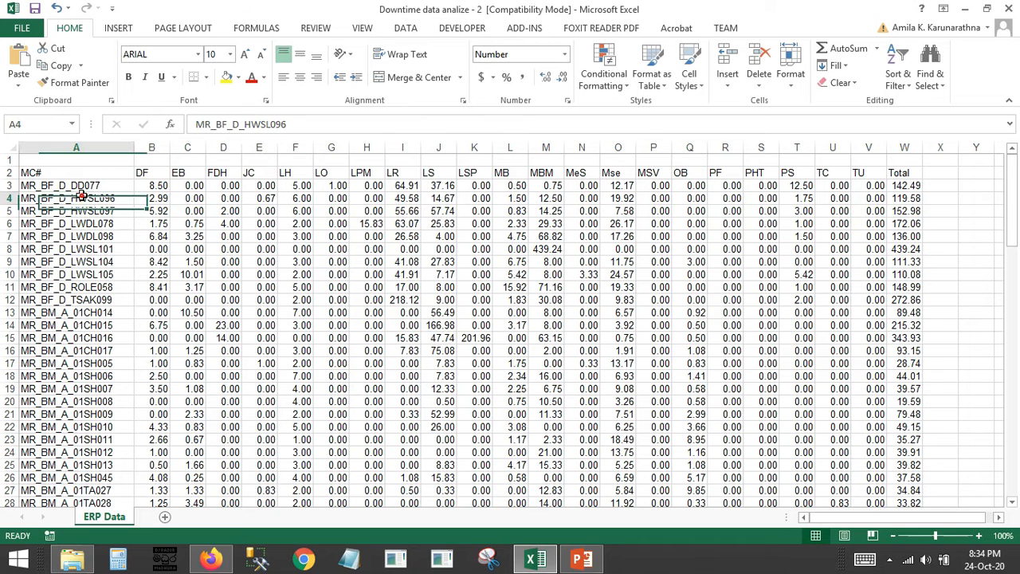
left_click(93, 183)
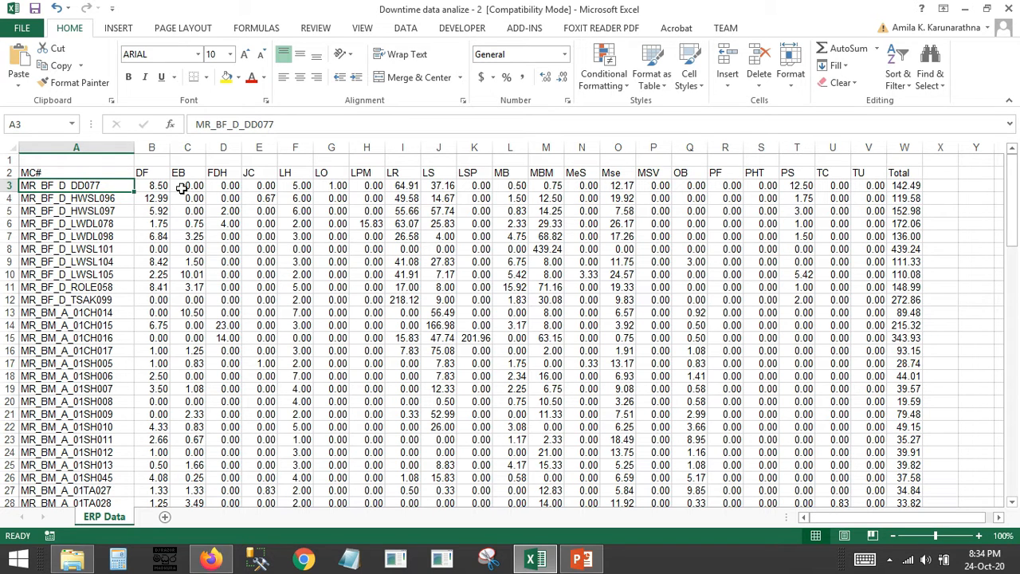
Examine the first machine's downtime values under the DF, EB and LS codes in row 3
left_click(159, 183)
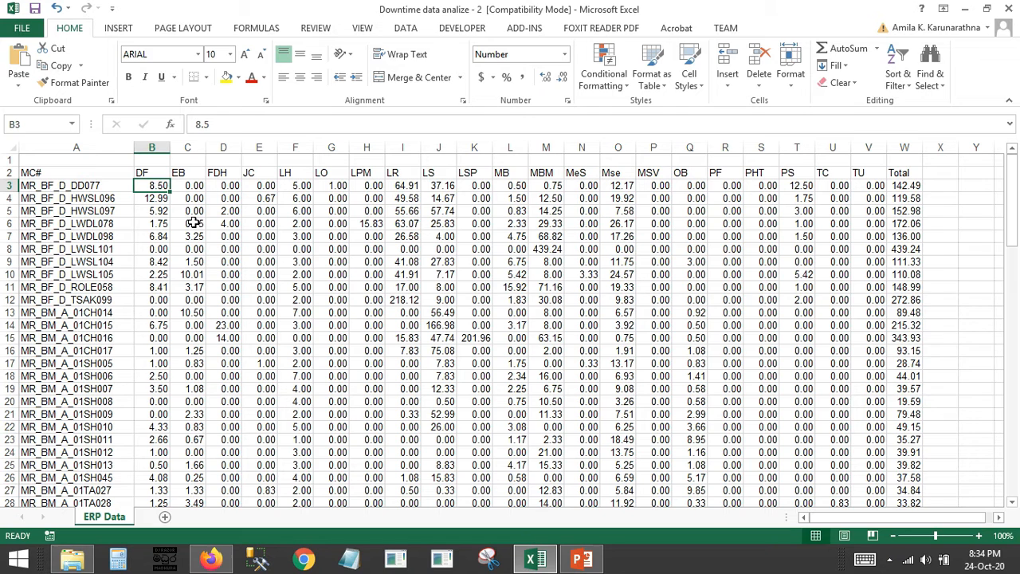
left_click(150, 173)
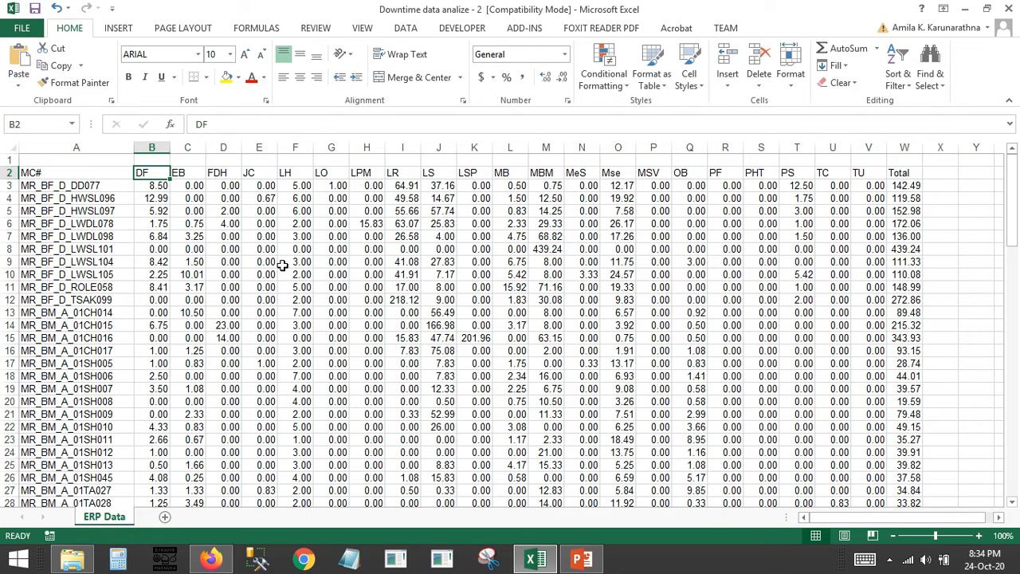
left_click(191, 185)
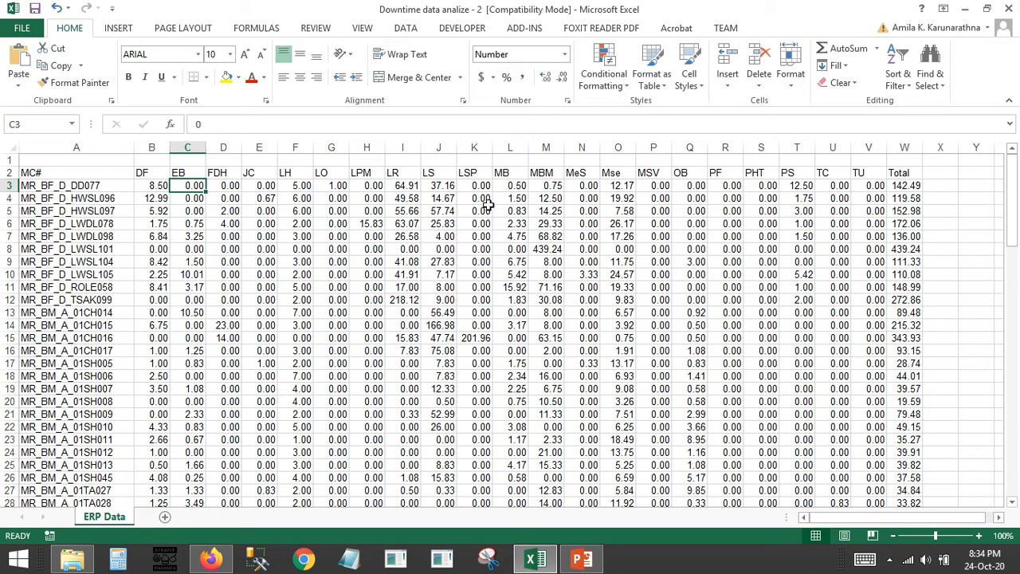
left_click(453, 188)
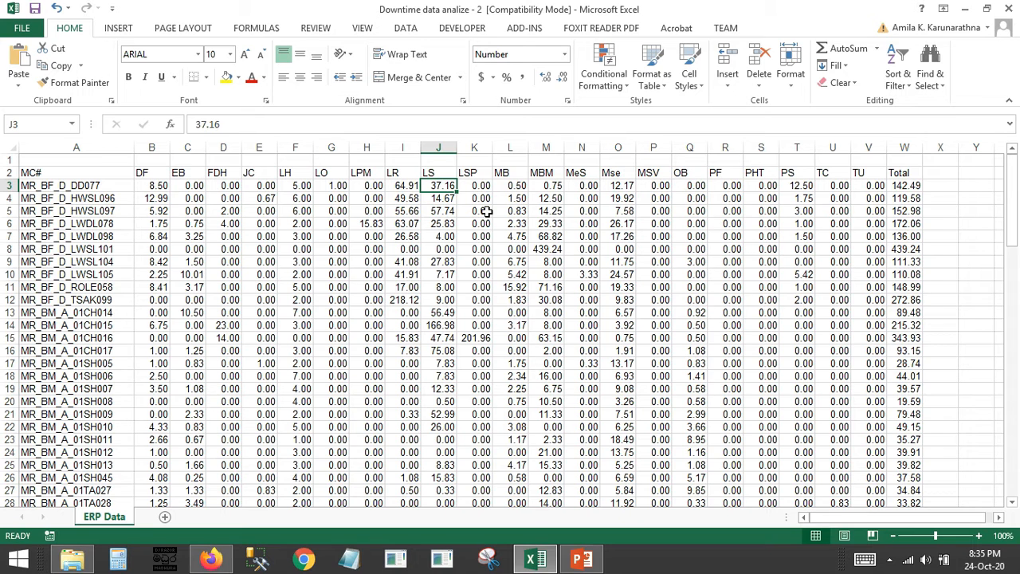
left_click_drag(410, 326, 409, 313)
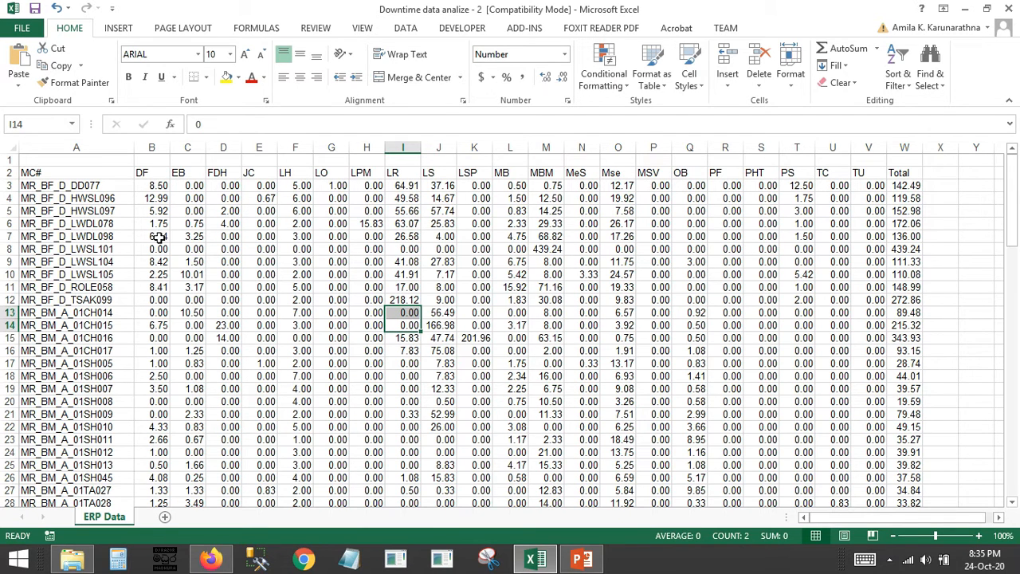
Highlight the machine number MR_BM_A_01CH016 in cell A15 with a yellow fill
left_click_drag(63, 199, 76, 440)
left_click(94, 296)
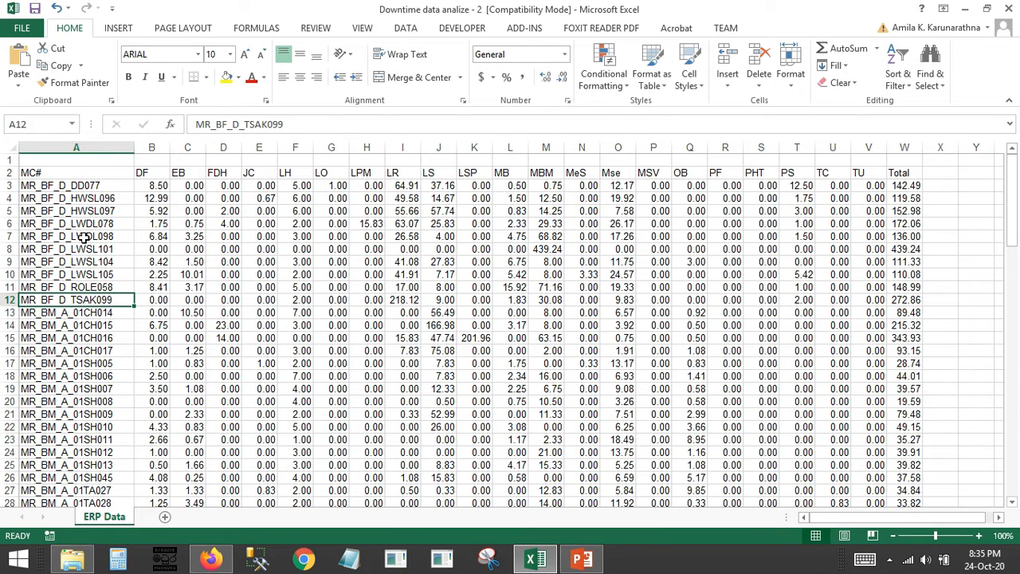
left_click(81, 299)
left_click(91, 338)
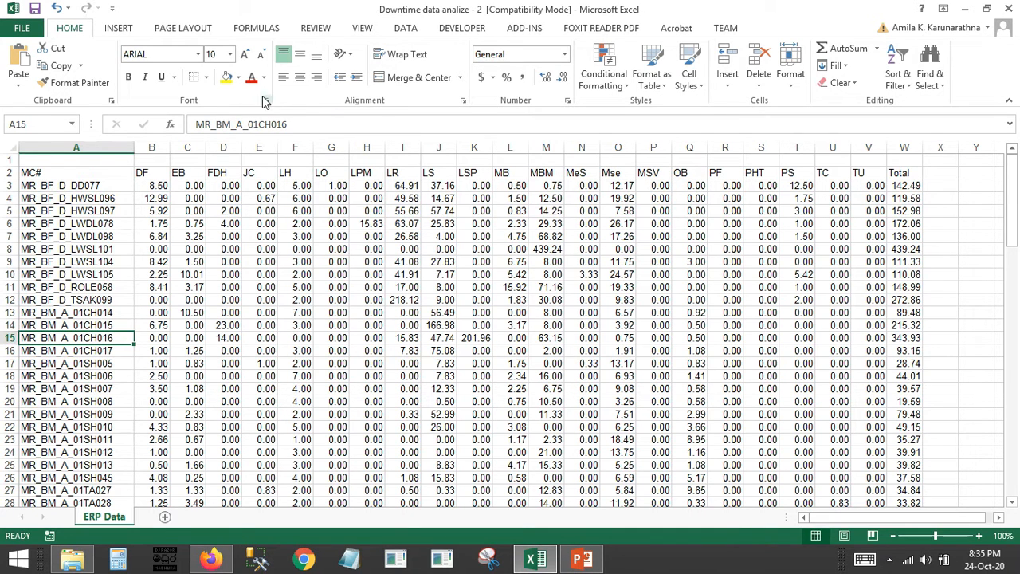
left_click(226, 76)
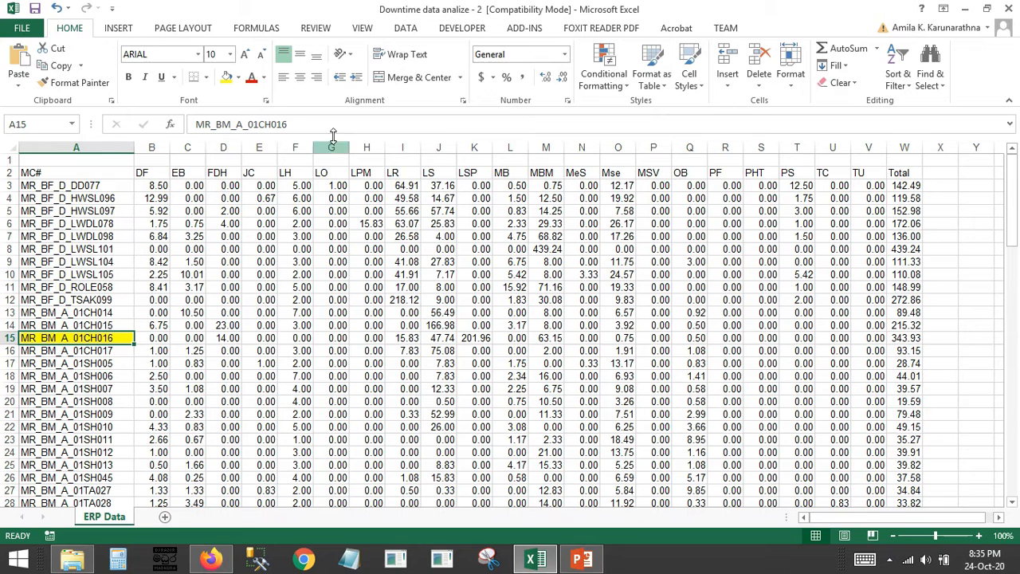
Inspect the parts of the machine code in A15, including the trailing number 16 and the line letter A
left_click(279, 125)
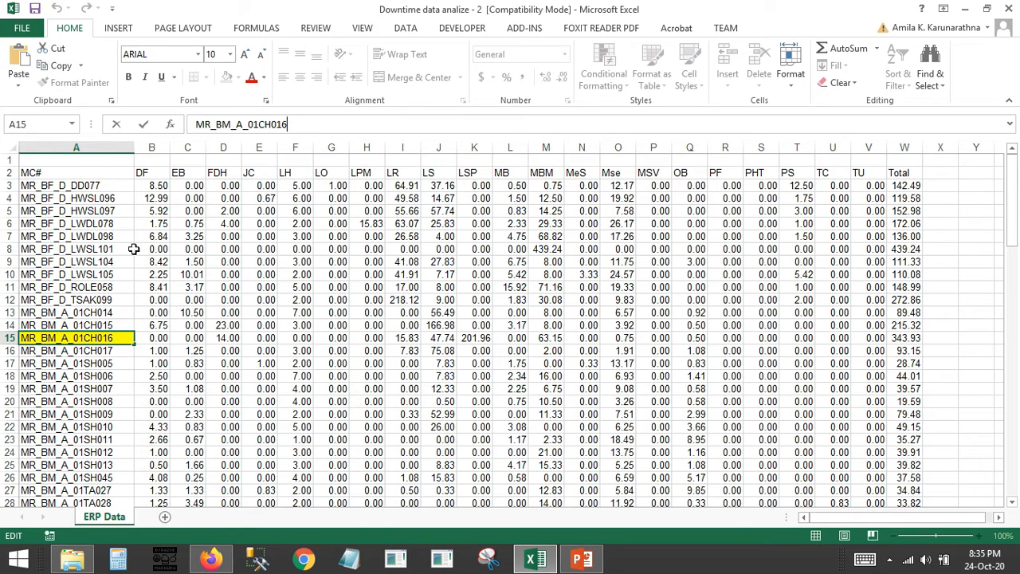
double_click(281, 125)
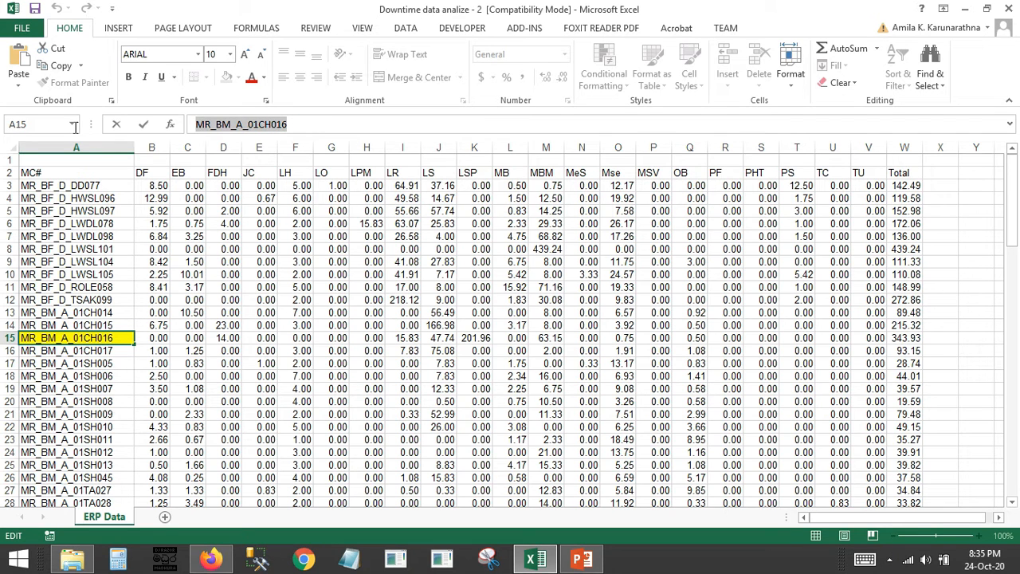
left_click(288, 121)
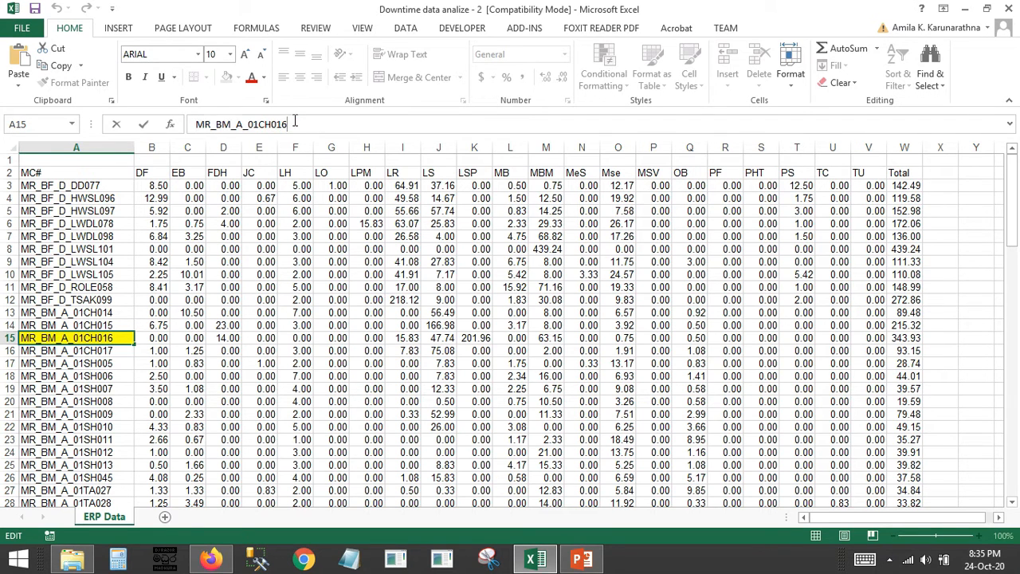
left_click_drag(288, 123, 279, 124)
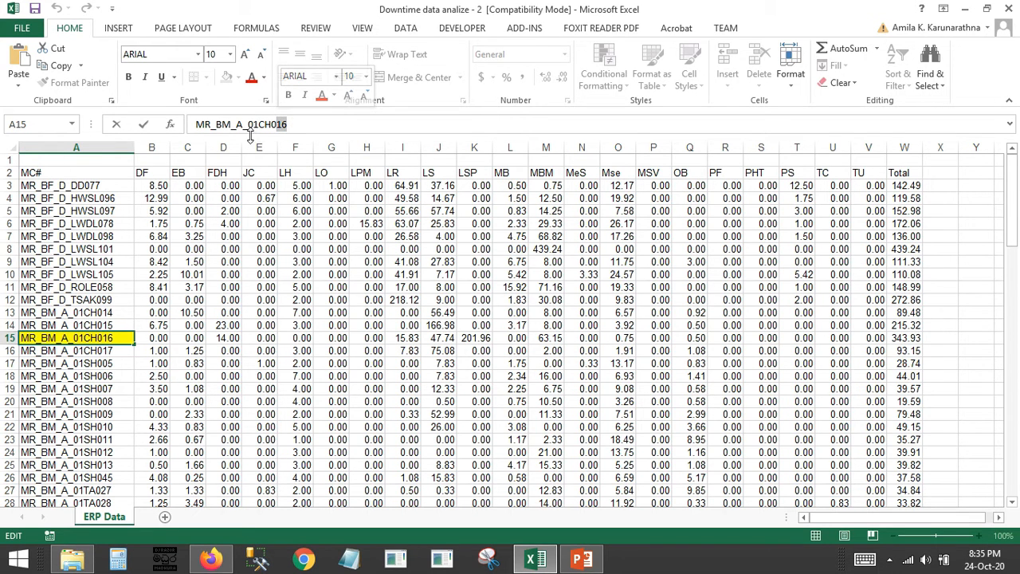
left_click_drag(243, 124, 235, 125)
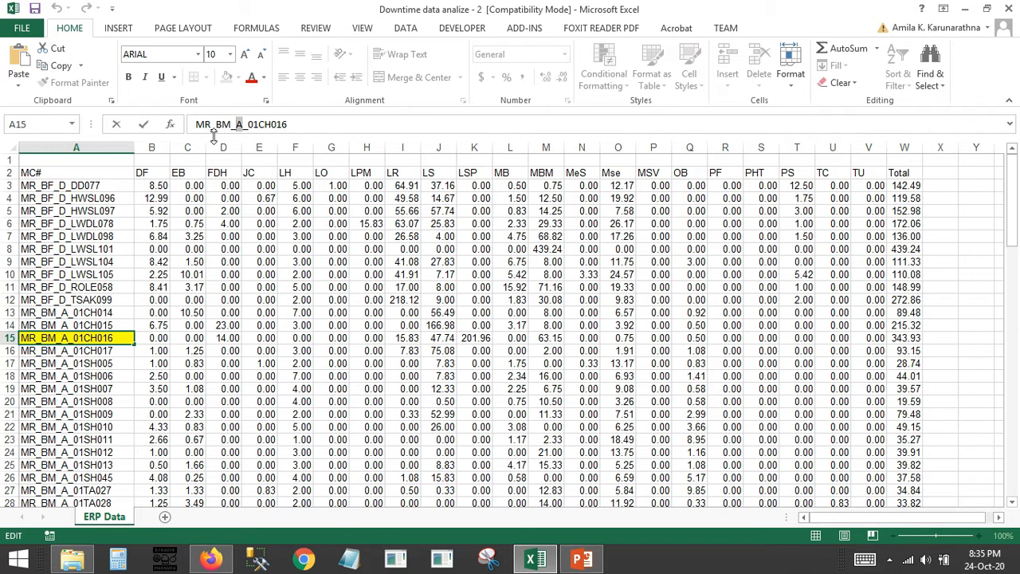
left_click(37, 251)
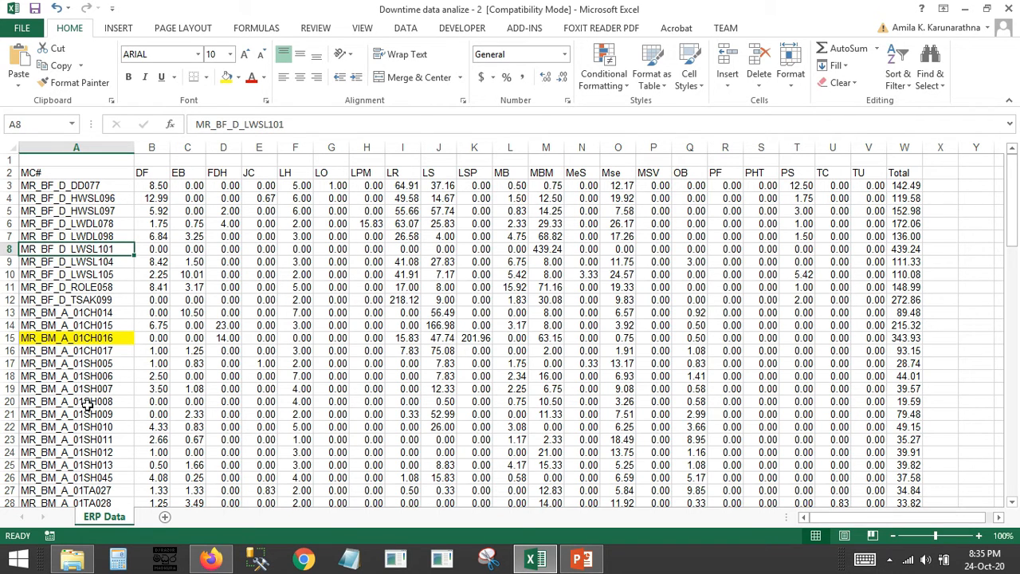
Look through the machine codes in column A down to row 99 and compare their line letters
left_click(64, 390)
scroll(88, 374, "down", 18)
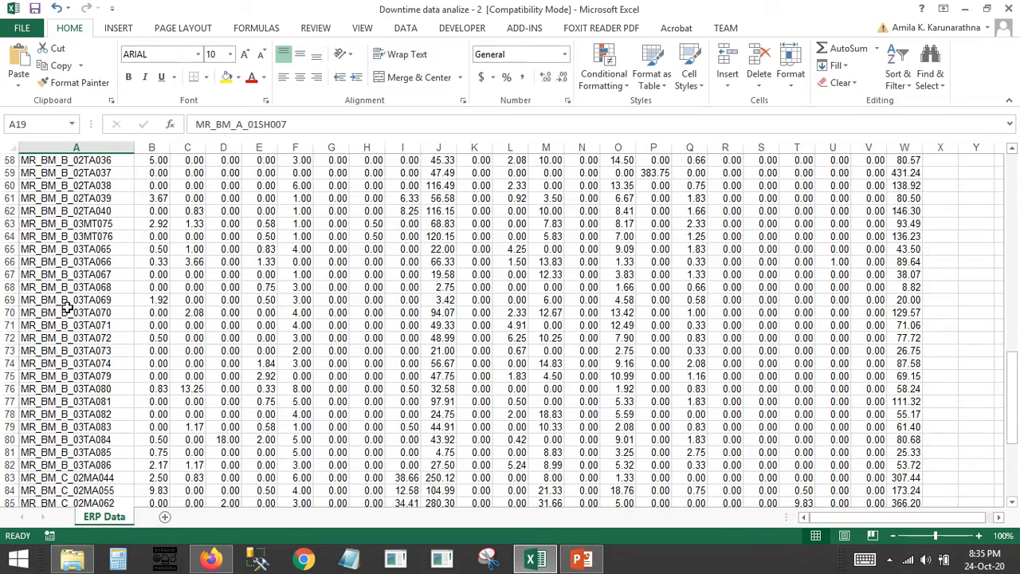
scroll(74, 362, "down", 6)
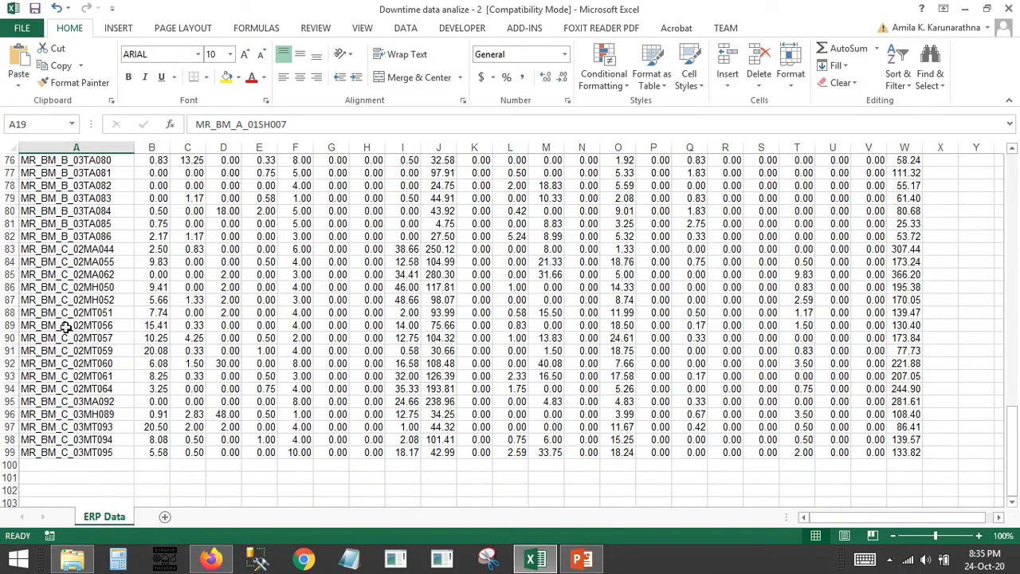
scroll(339, 366, "up", 18)
scroll(174, 362, "up", 7)
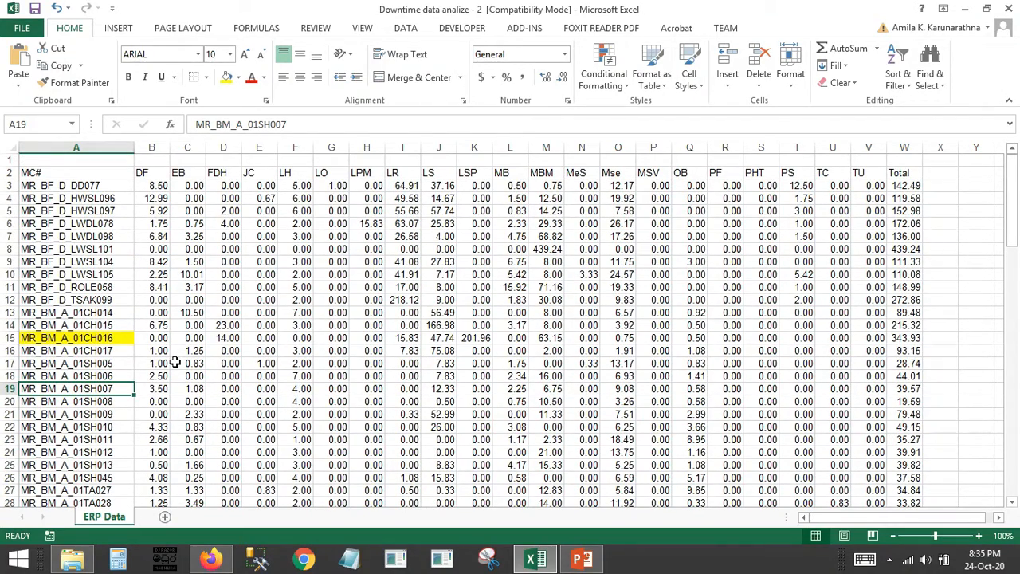
left_click(67, 263)
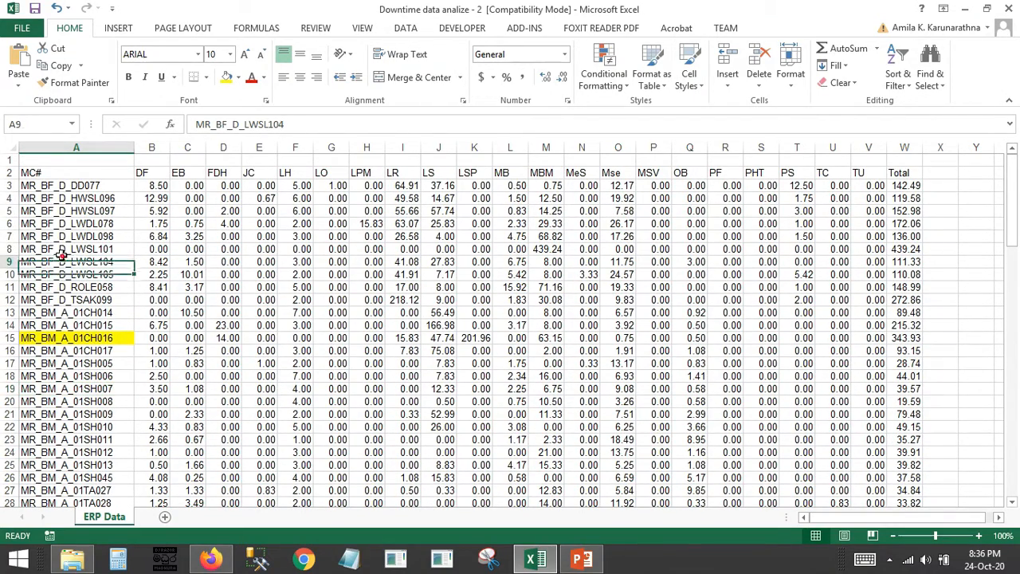
left_click(64, 191)
left_click(68, 260)
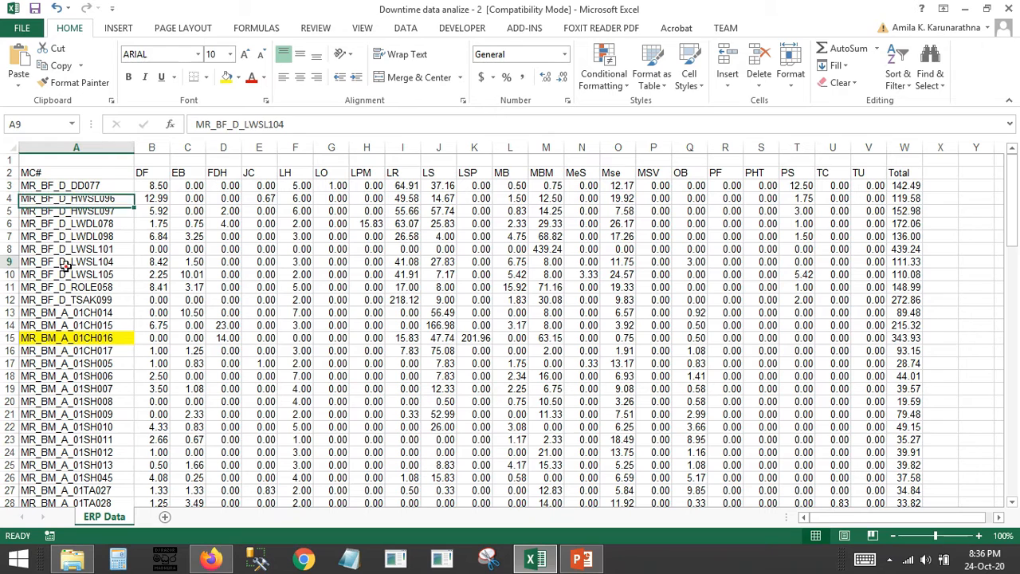
left_click(70, 185)
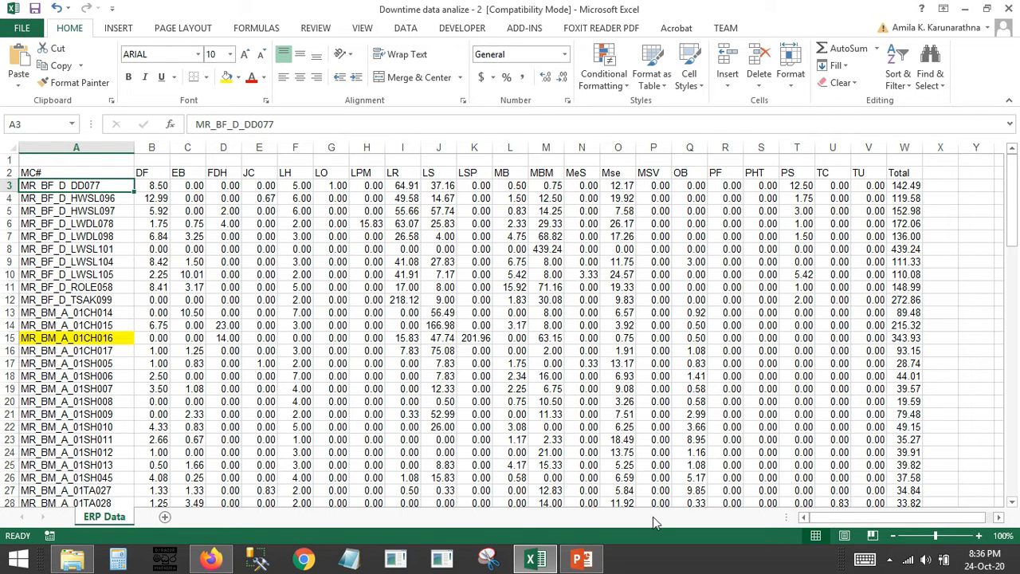
Switch to the Engineering Performance Jul 2020 presentation in PowerPoint to view the Line Wise Break Up Jul-2020 chart
left_click(581, 559)
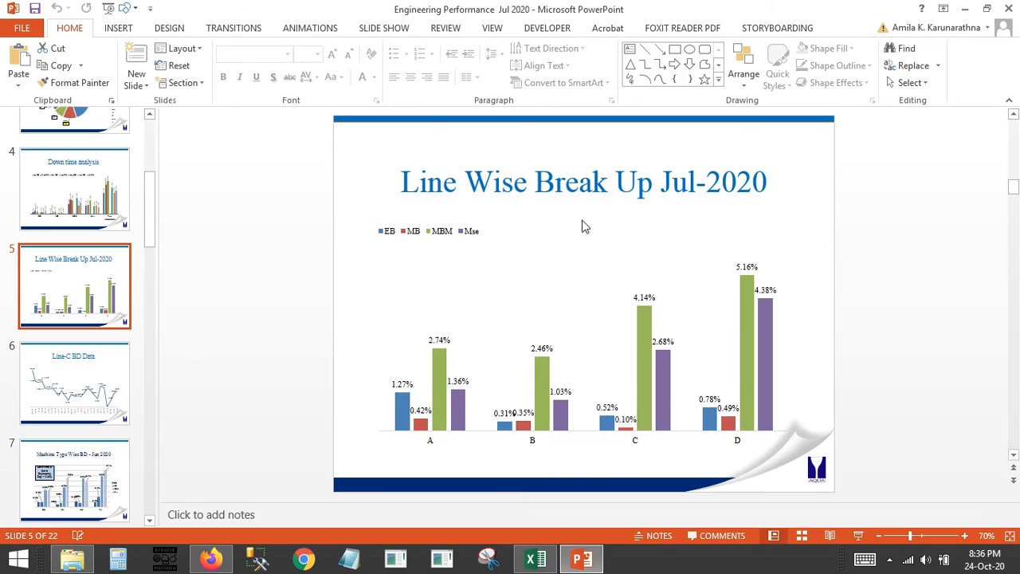
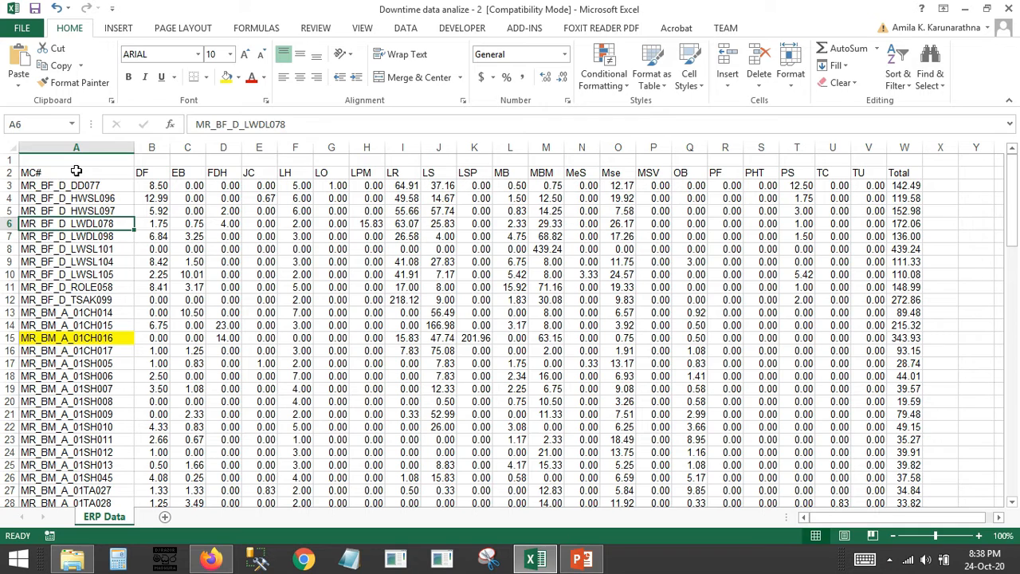
Copy the downtime data A2:W99 from the ERP Data sheet into a new worksheet, starting at cell C4
left_click(76, 171)
left_click(80, 220)
left_click(71, 177)
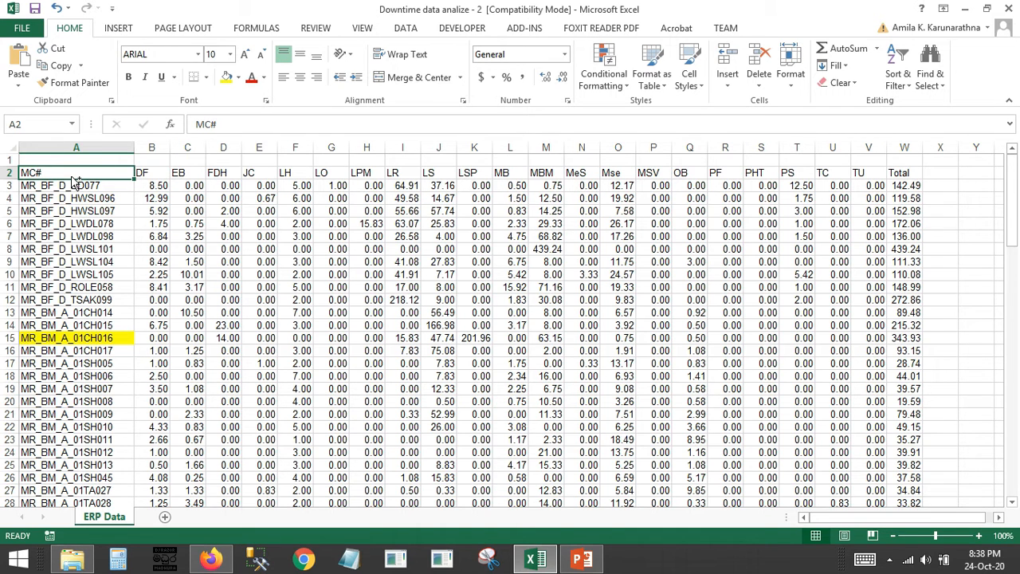
key("ctrl+shift+Right")
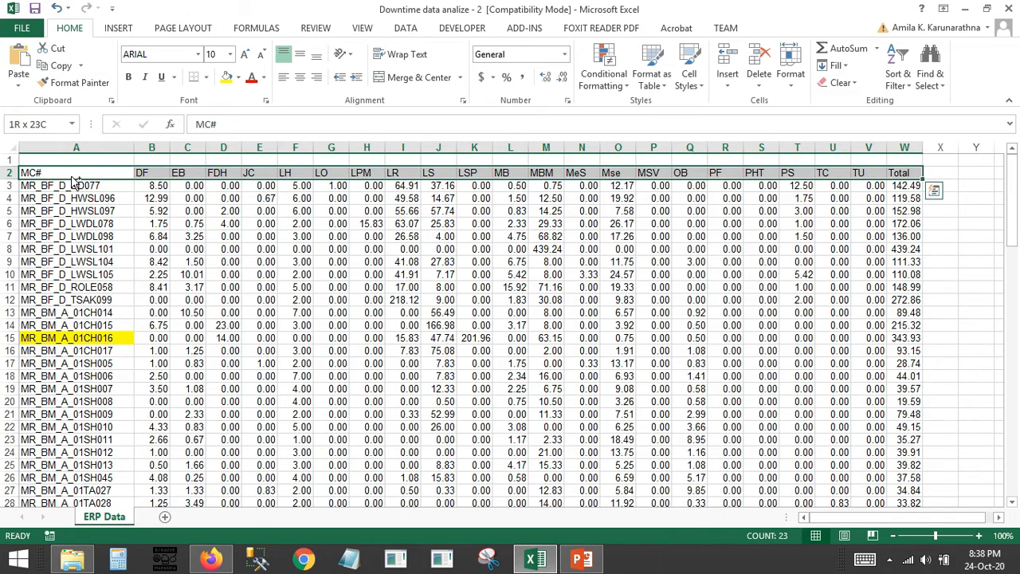
key("ctrl+shift+Down")
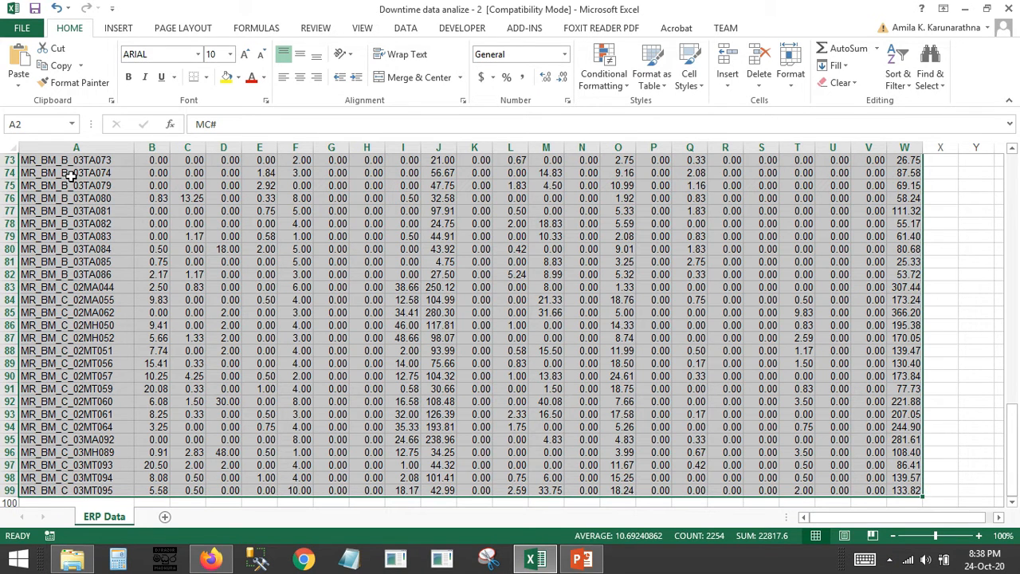
key("ctrl+q")
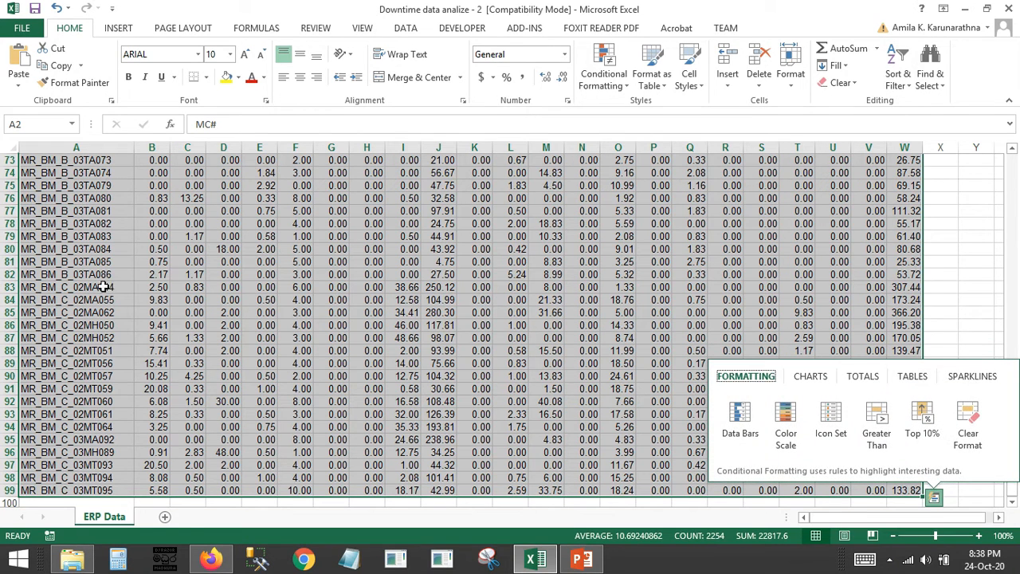
left_click(217, 521)
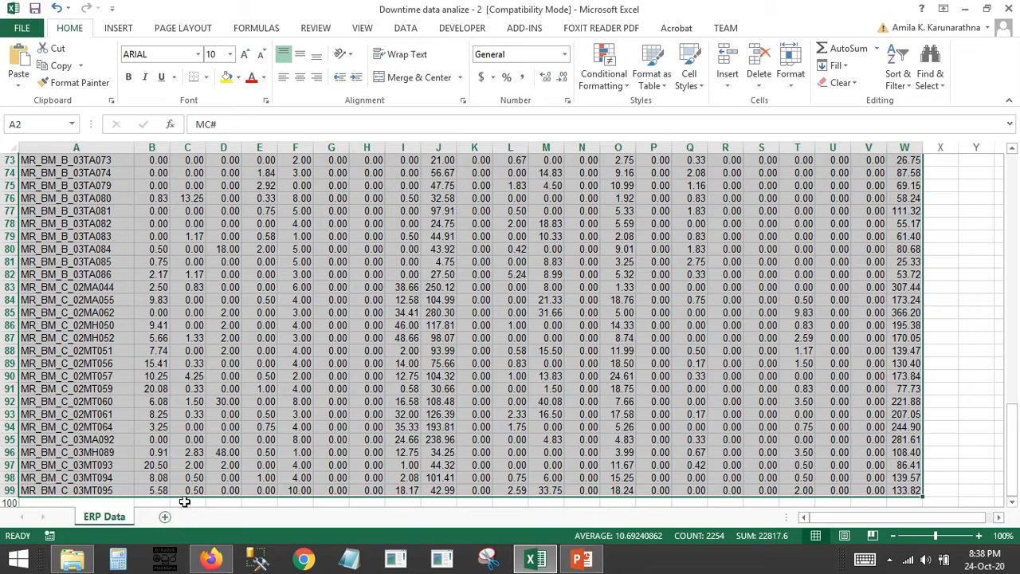
key("ctrl+c")
left_click(165, 516)
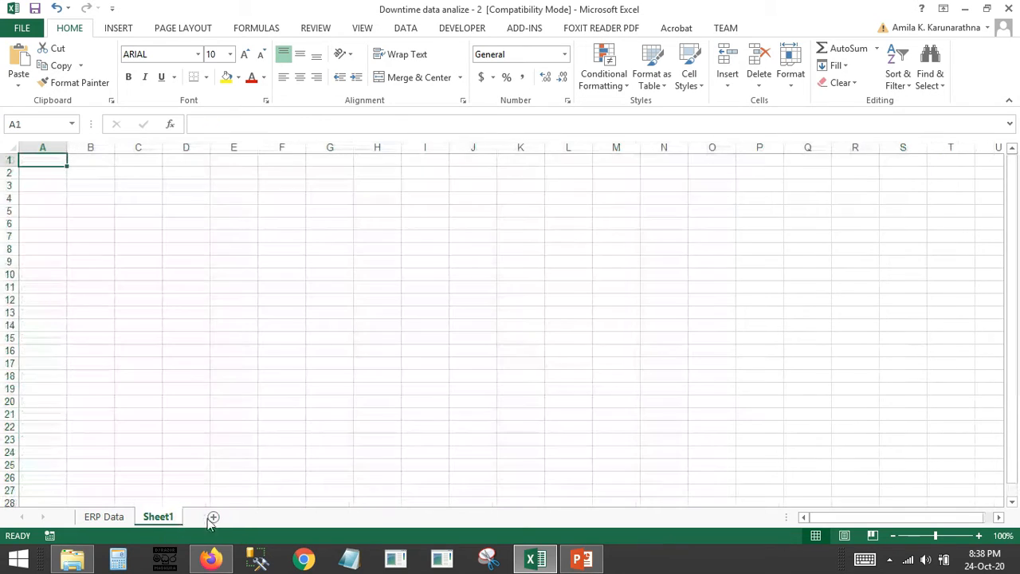
left_click(136, 197)
key("ctrl+v")
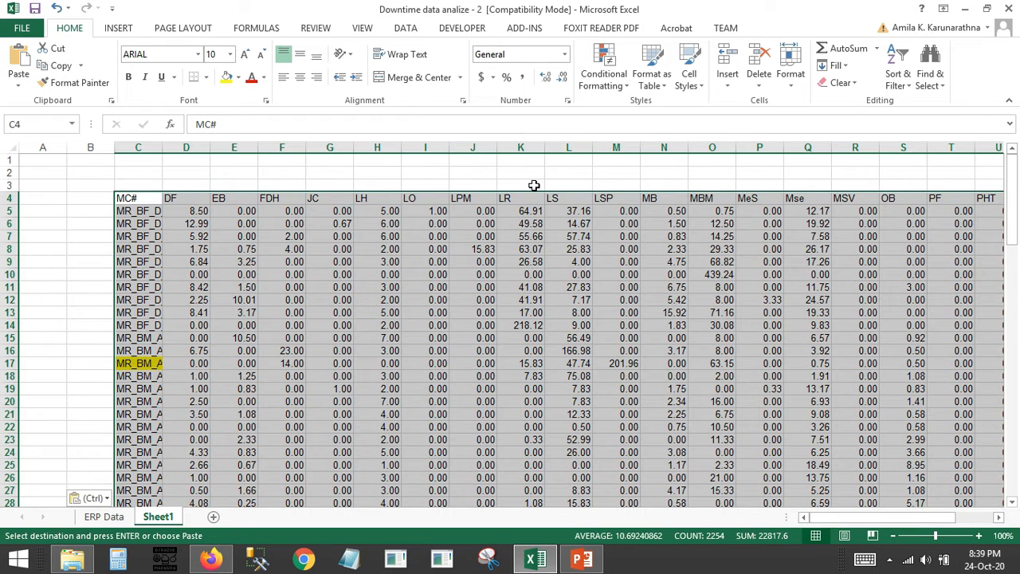
Format the pasted range C4:Y101 as a table with headers, using the first light black banded style
left_click(603, 76)
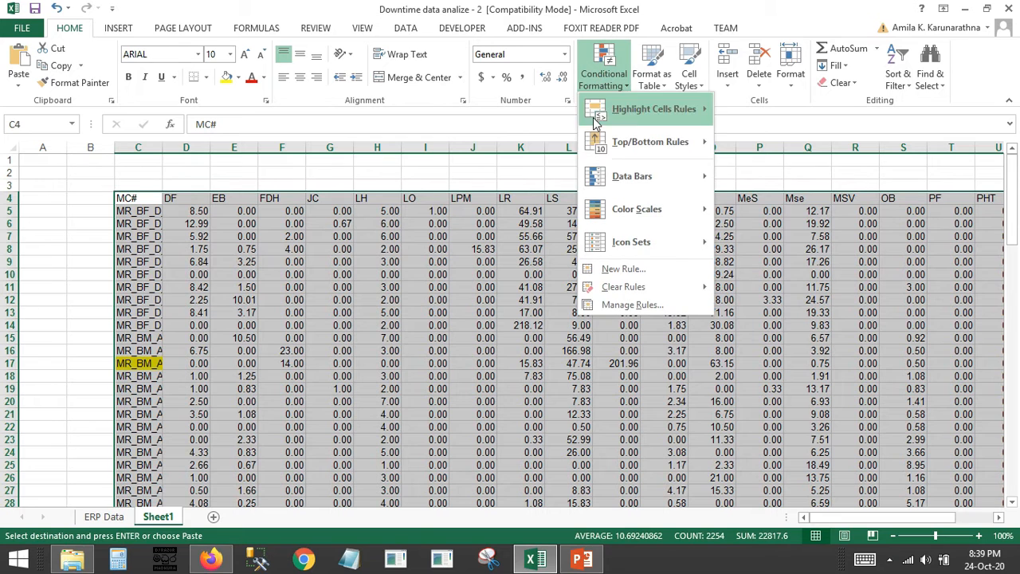
left_click(653, 69)
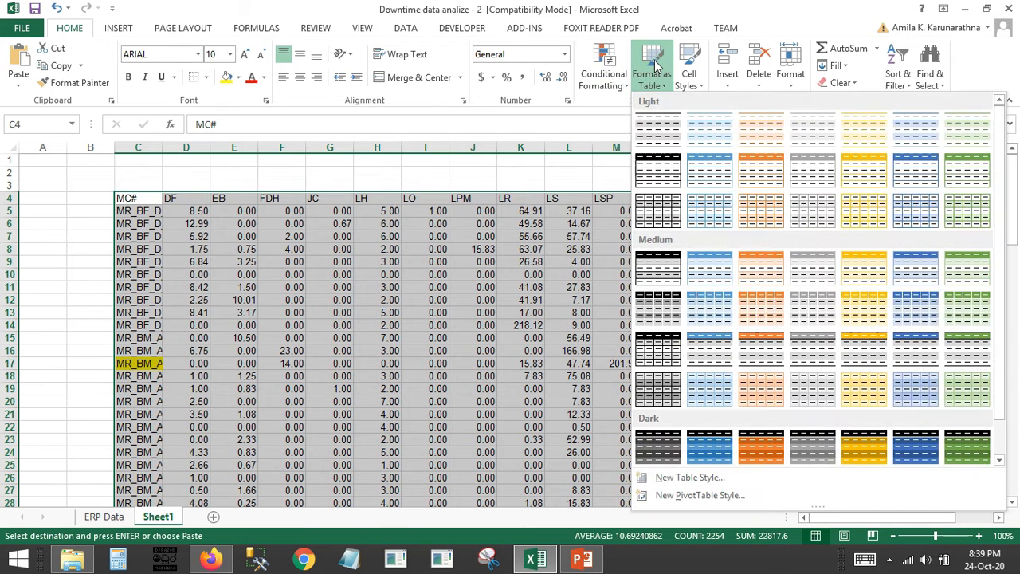
left_click(654, 139)
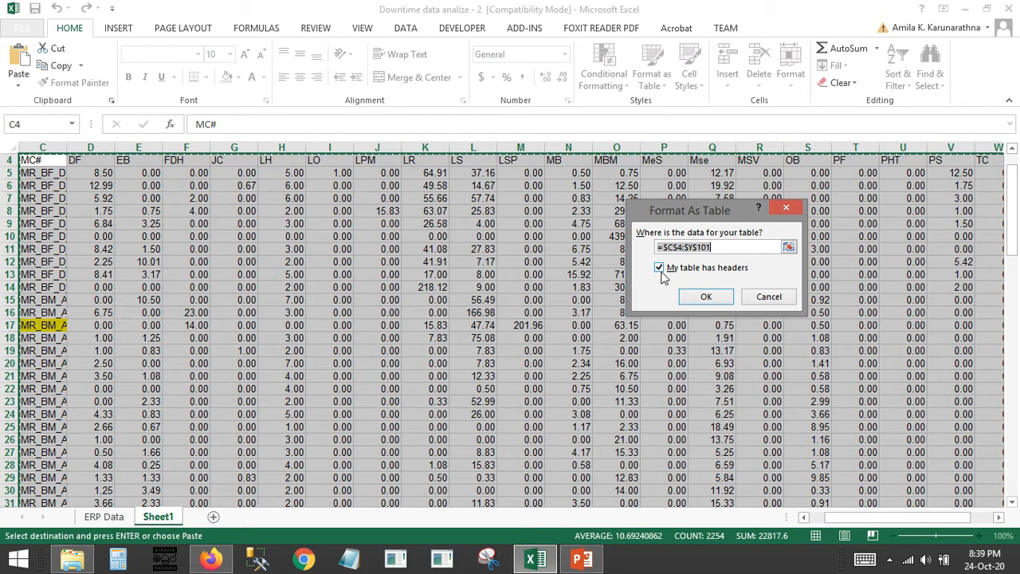
left_click(712, 297)
scroll(558, 343, "up", 1)
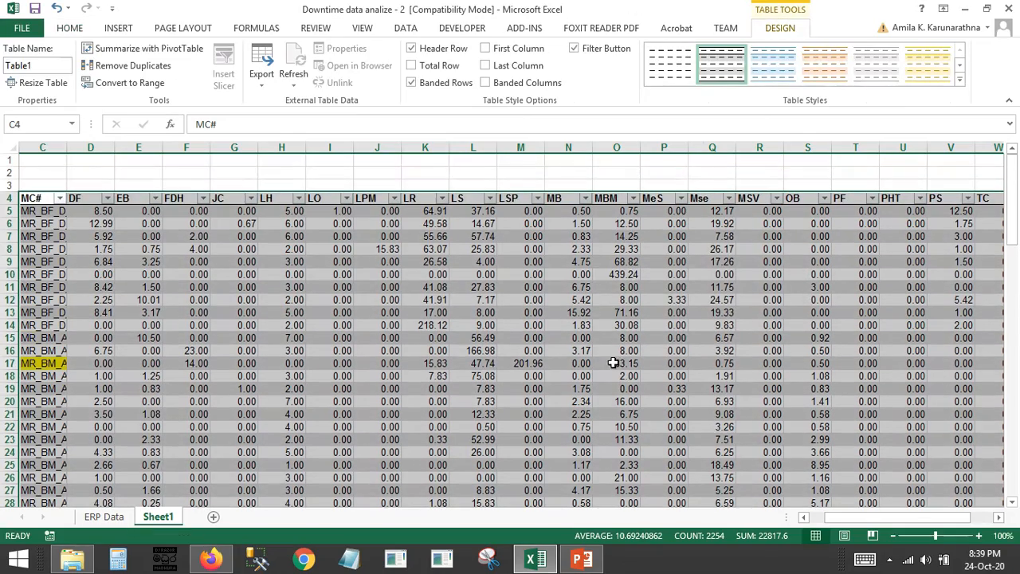
left_click_drag(867, 516, 861, 516)
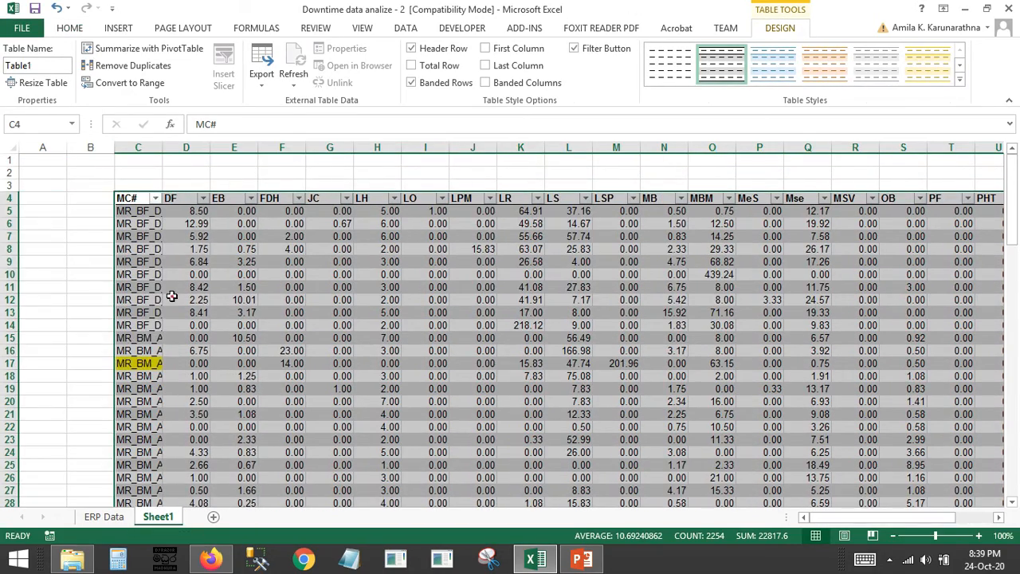
Widen column C until the full MC# machine codes fit
left_click(176, 298)
scroll(343, 286, "down", 7)
scroll(342, 287, "up", 7)
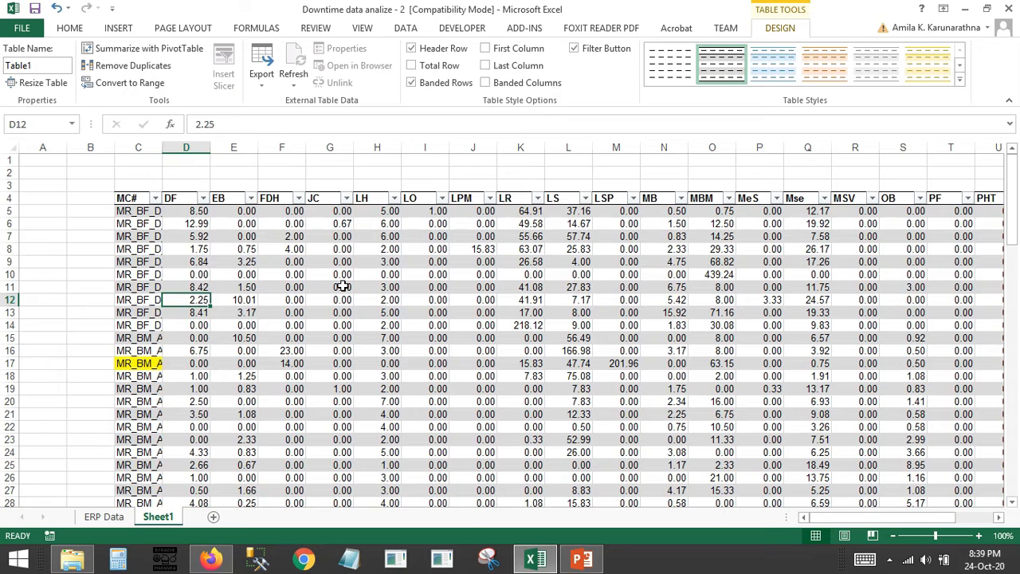
left_click(783, 301)
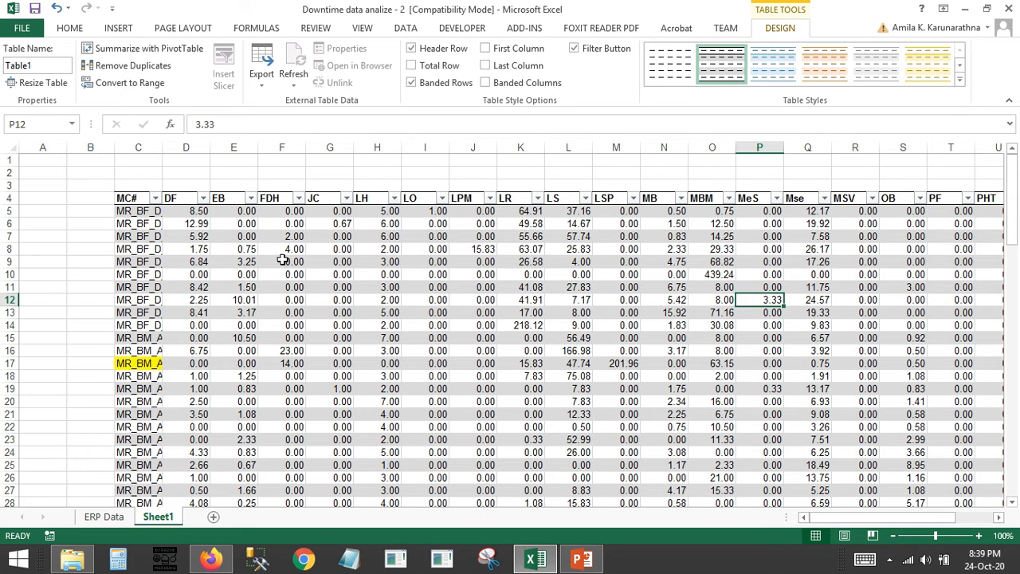
left_click_drag(161, 147, 236, 149)
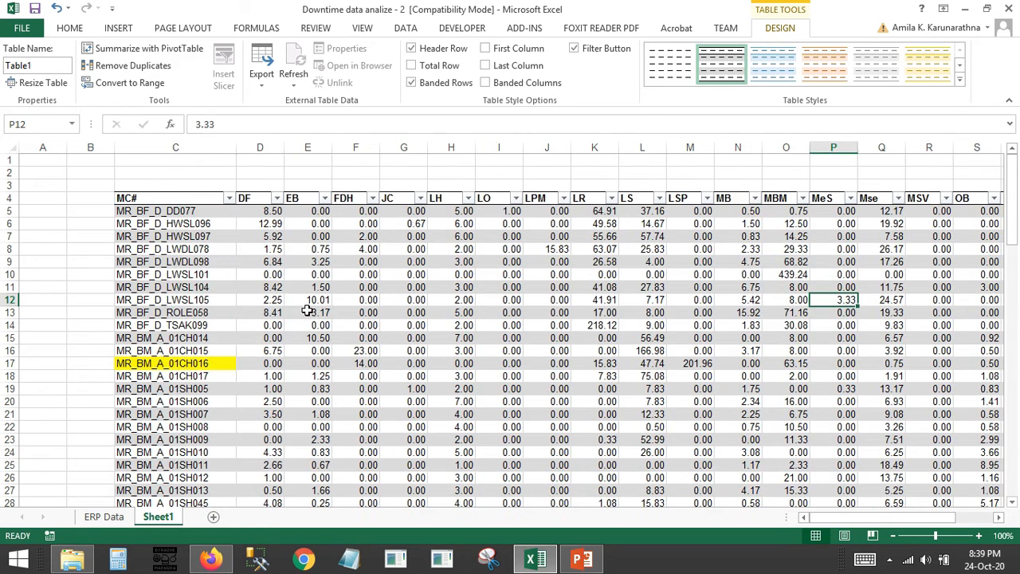
Freeze the panes at cell B5 to keep rows 1 to 4 and column A in view, and check the header against lower rows
left_click(96, 204)
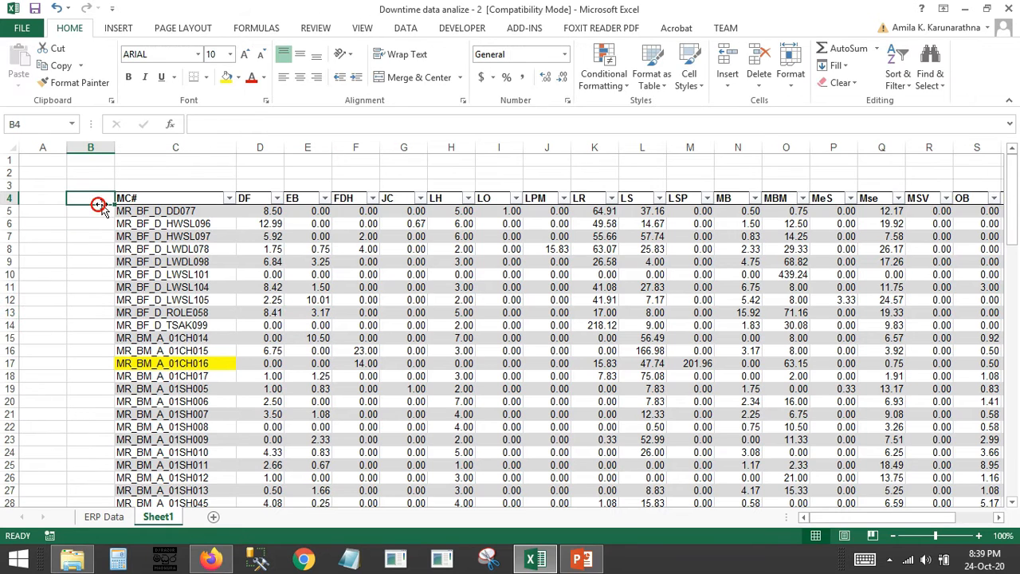
left_click(92, 210)
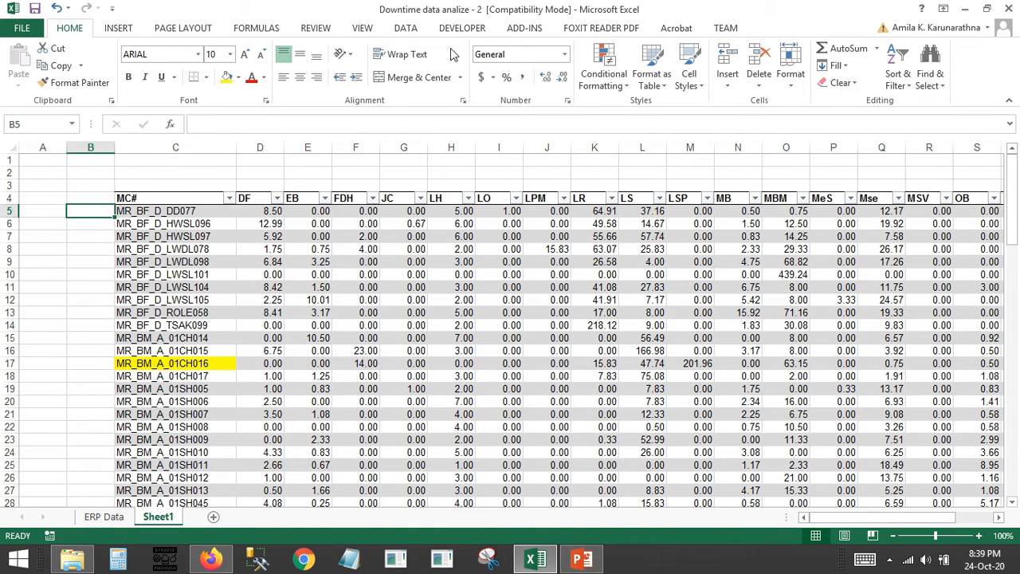
left_click(364, 28)
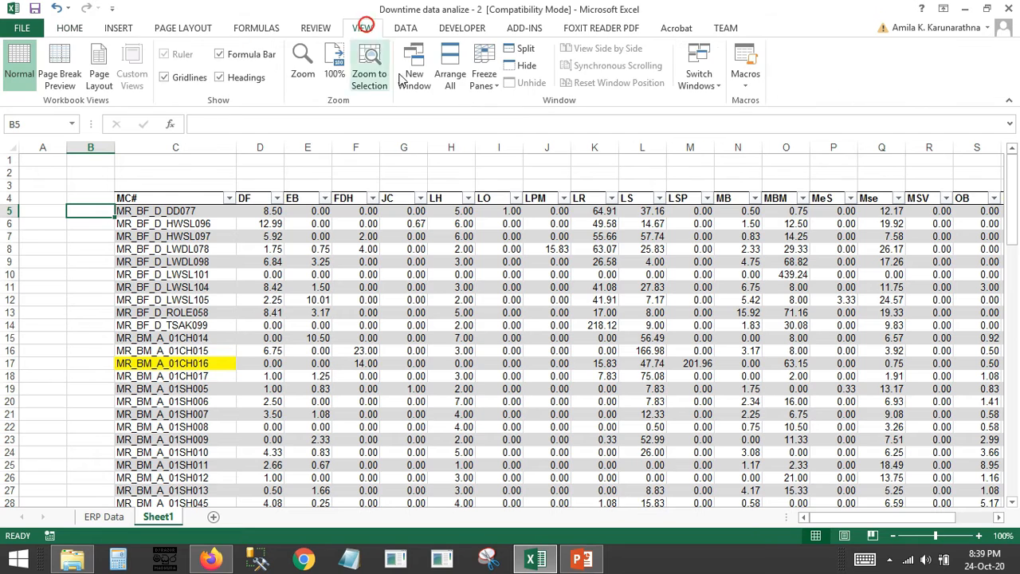
left_click(484, 76)
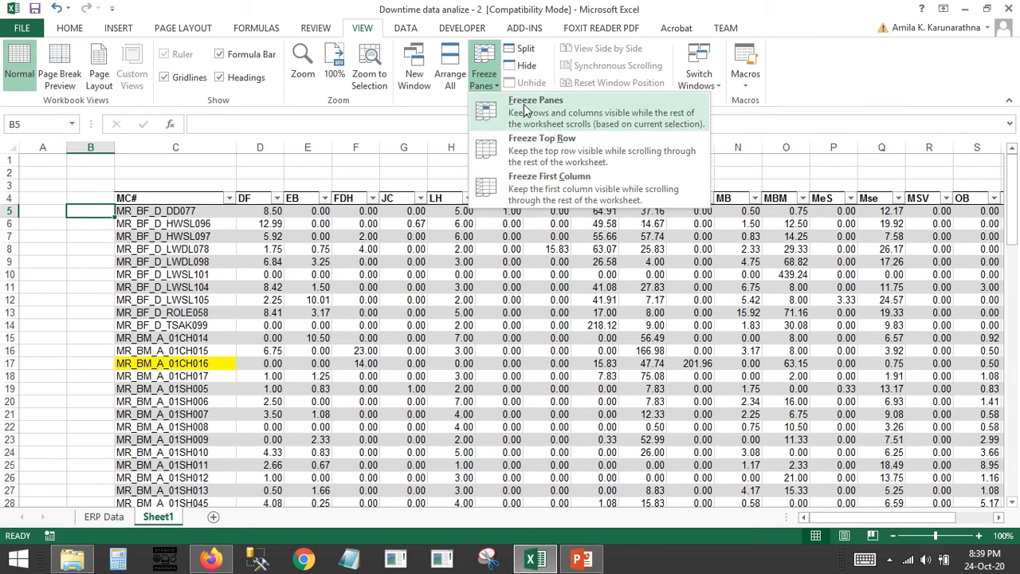
left_click(560, 140)
scroll(199, 274, "down", 14)
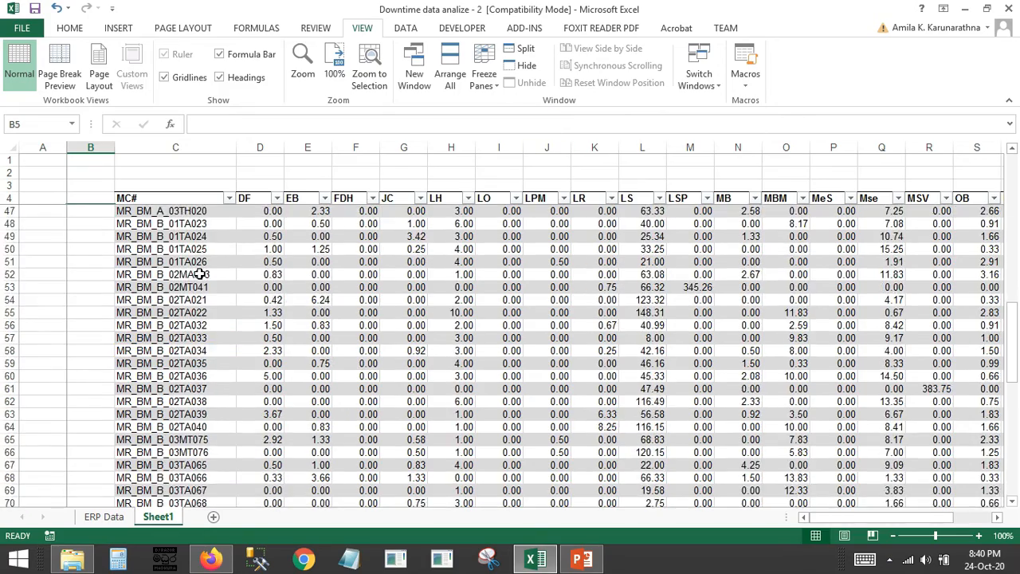
scroll(199, 275, "down", 14)
scroll(199, 274, "up", 12)
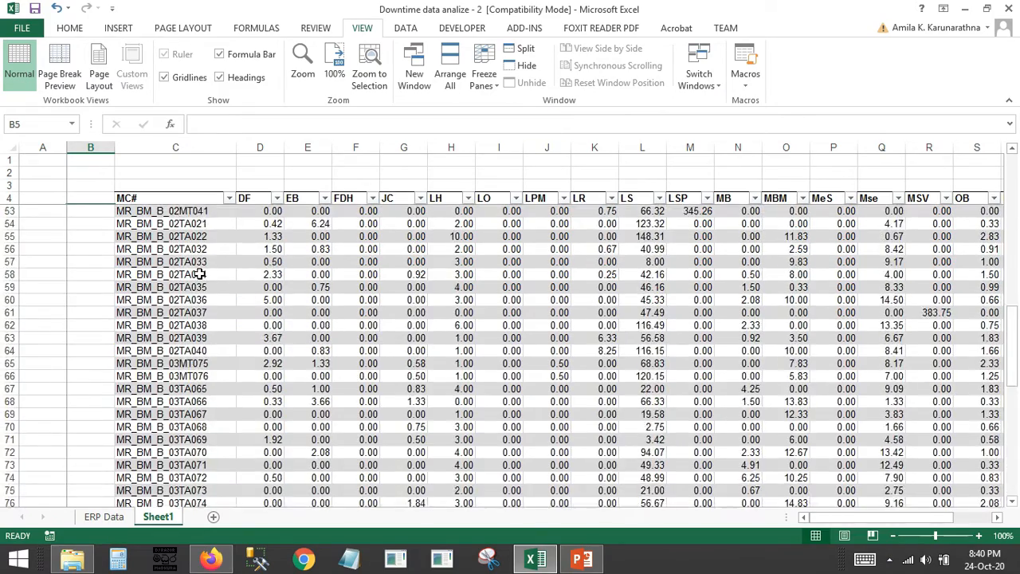
scroll(199, 274, "down", 6)
scroll(199, 274, "up", 19)
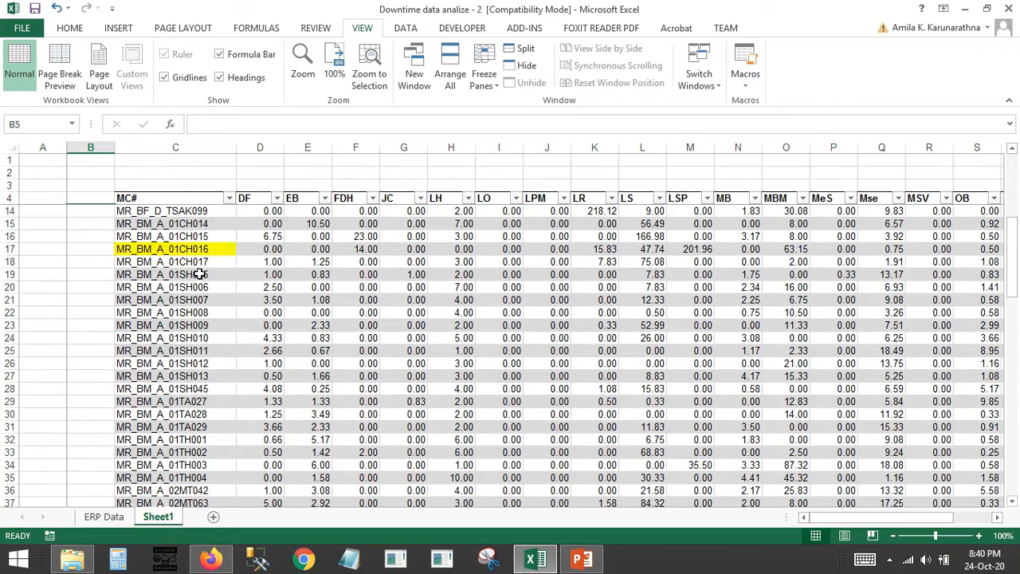
Insert a table column between MC# and DF and give it the header Line
scroll(199, 274, "up", 3)
left_click(259, 147)
right_click(261, 148)
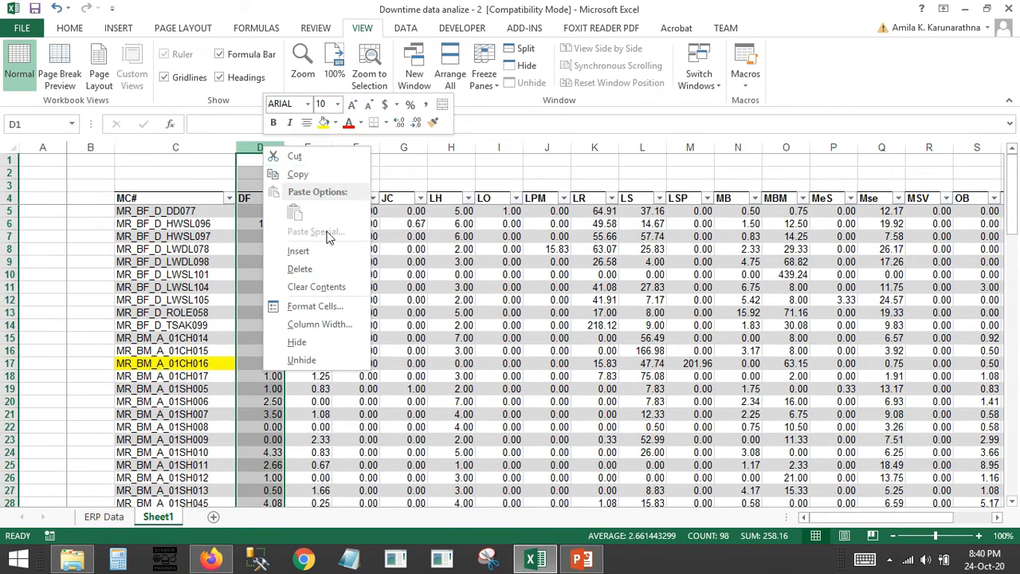
left_click(310, 257)
left_click(295, 298)
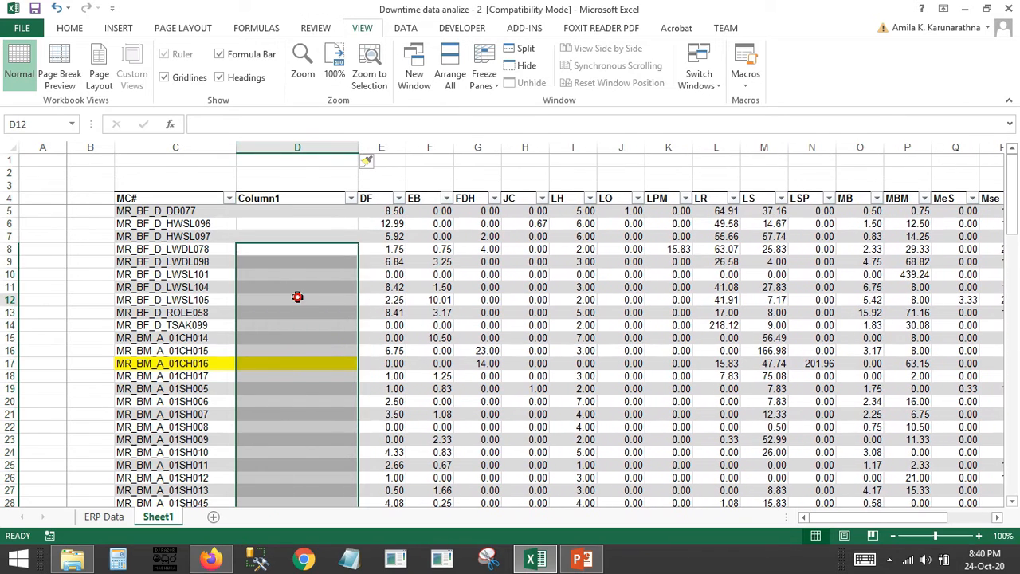
left_click(282, 193)
left_click(282, 197)
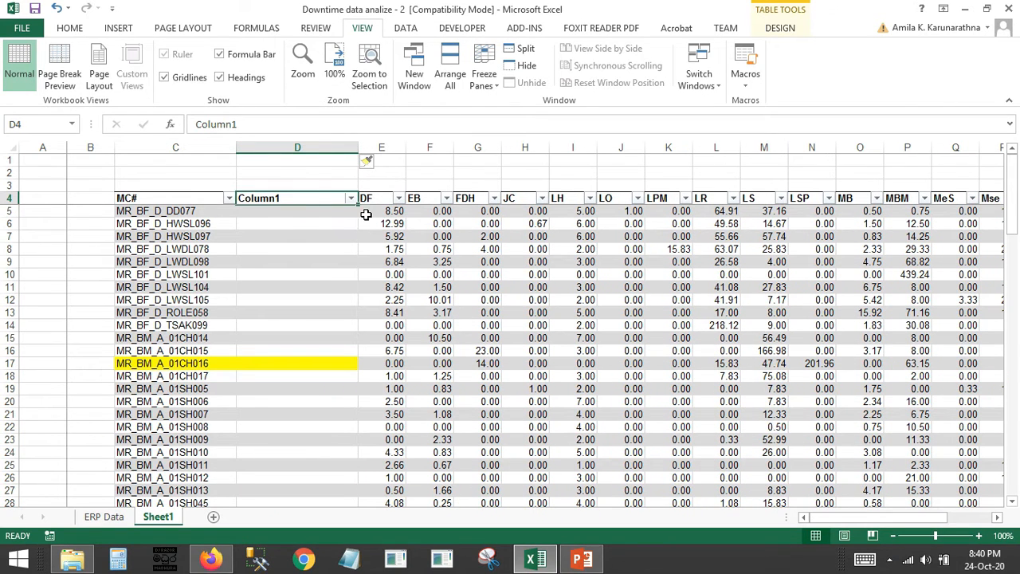
type("Line")
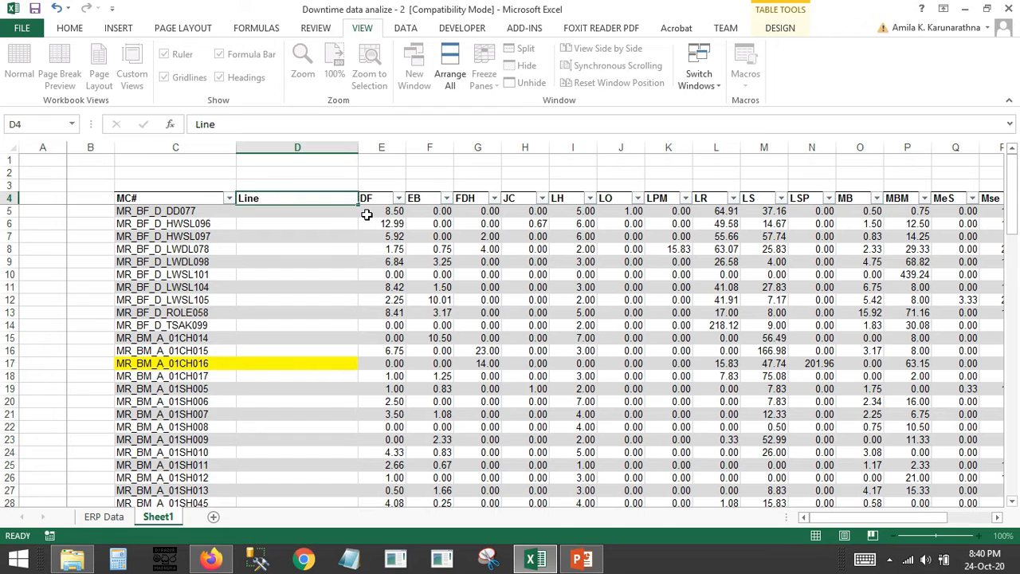
key("Return")
Fill the Line column with the line letter of each machine code by entering =MID(C5,7,1) in D5
type("=")
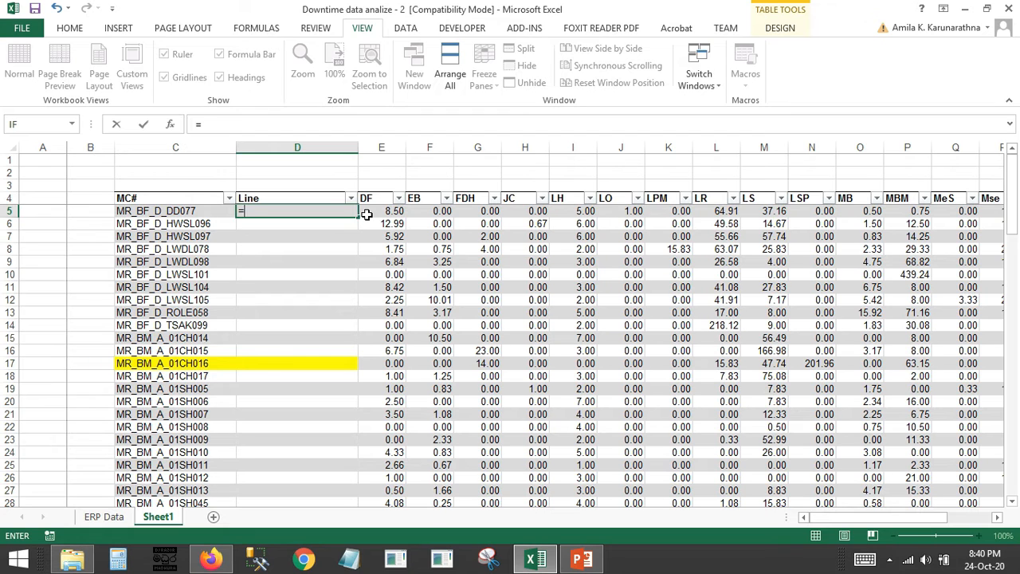
type("mid")
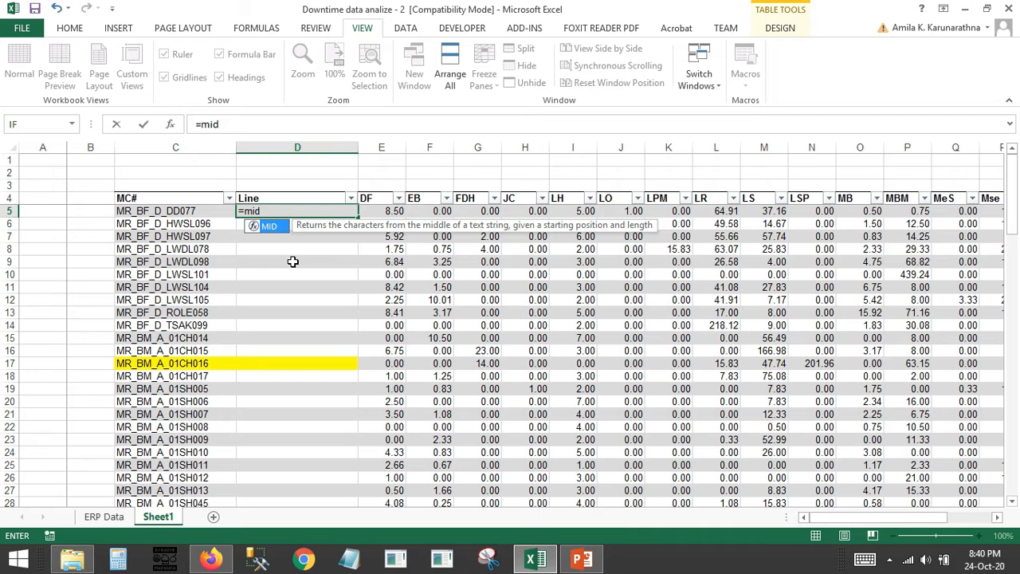
type("(")
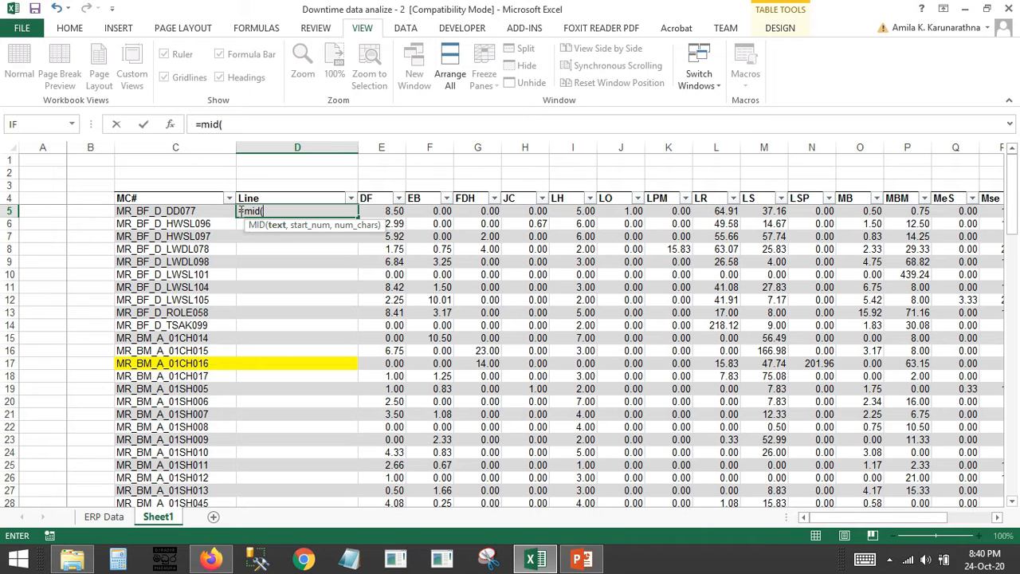
left_click(189, 210)
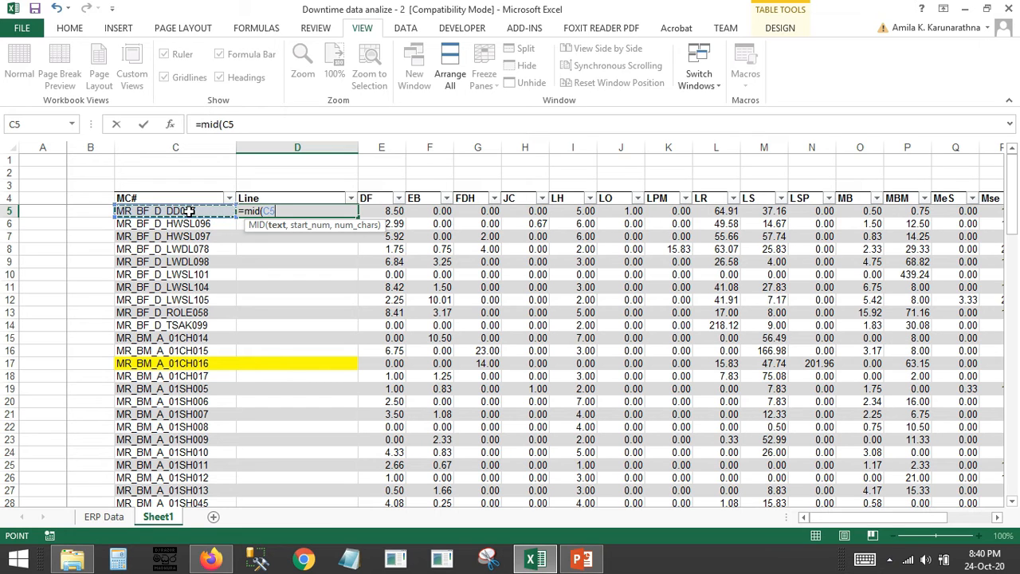
type(",")
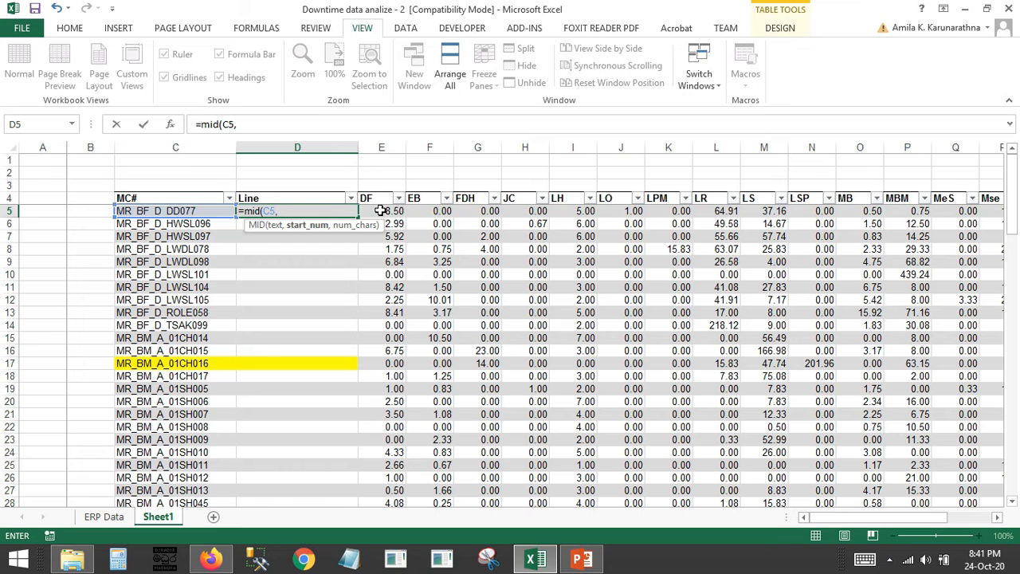
type("7,1")
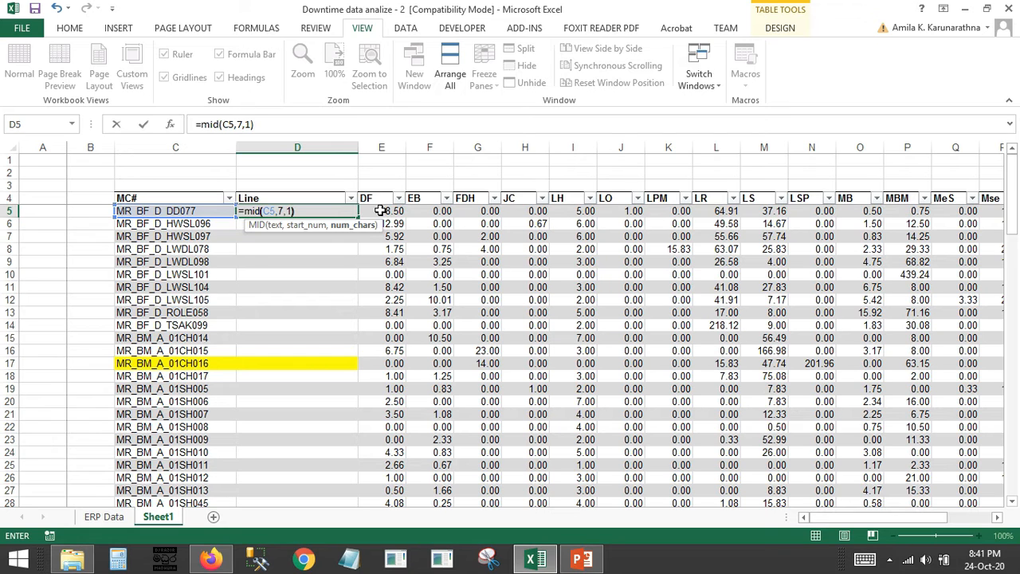
type(")")
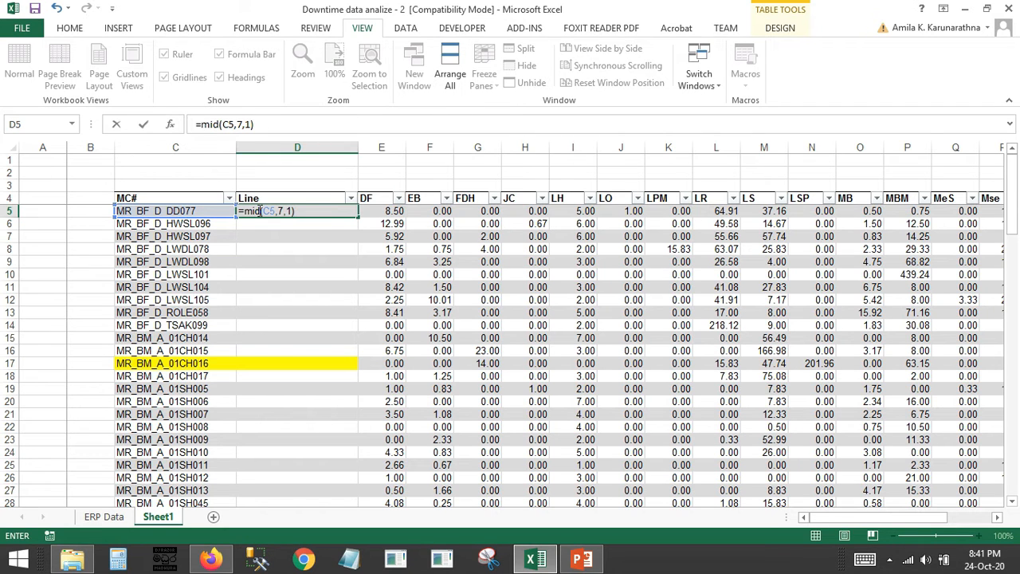
key("Return")
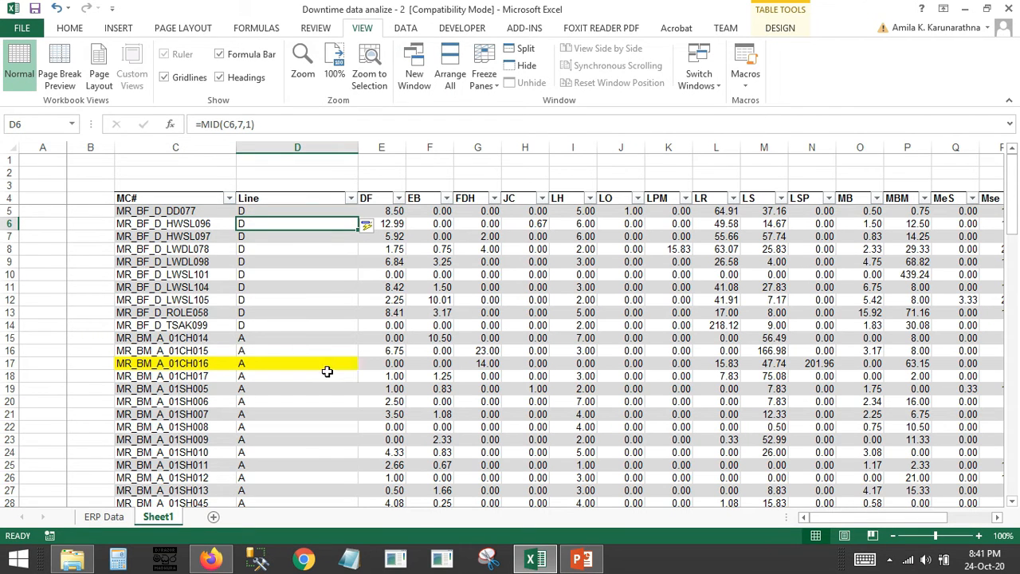
Sort the table by the Line column in ascending order, A to Z
left_click(350, 197)
left_click(314, 213)
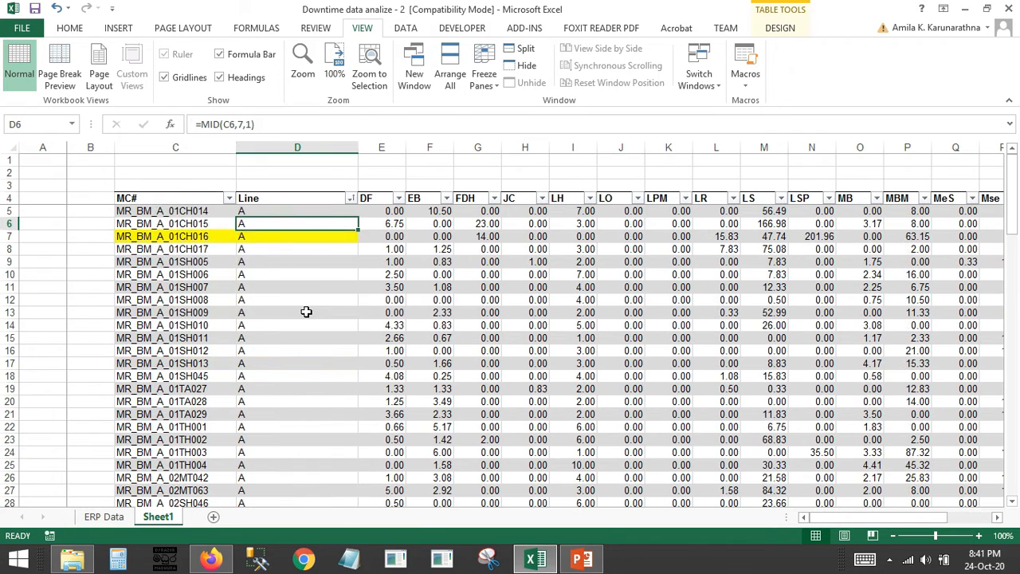
Check the sorted line letters down the table and narrow the Line column to fit its single-letter values
left_click(305, 312)
scroll(298, 322, "down", 19)
scroll(298, 322, "up", 9)
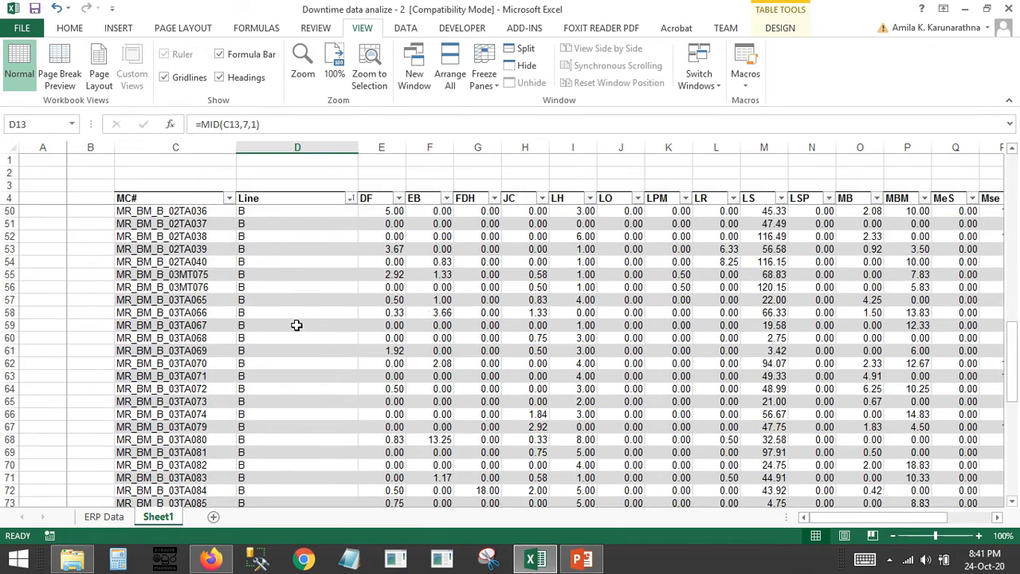
scroll(322, 285, "up", 4)
left_click_drag(358, 148, 288, 150)
left_click(375, 324)
scroll(379, 319, "up", 6)
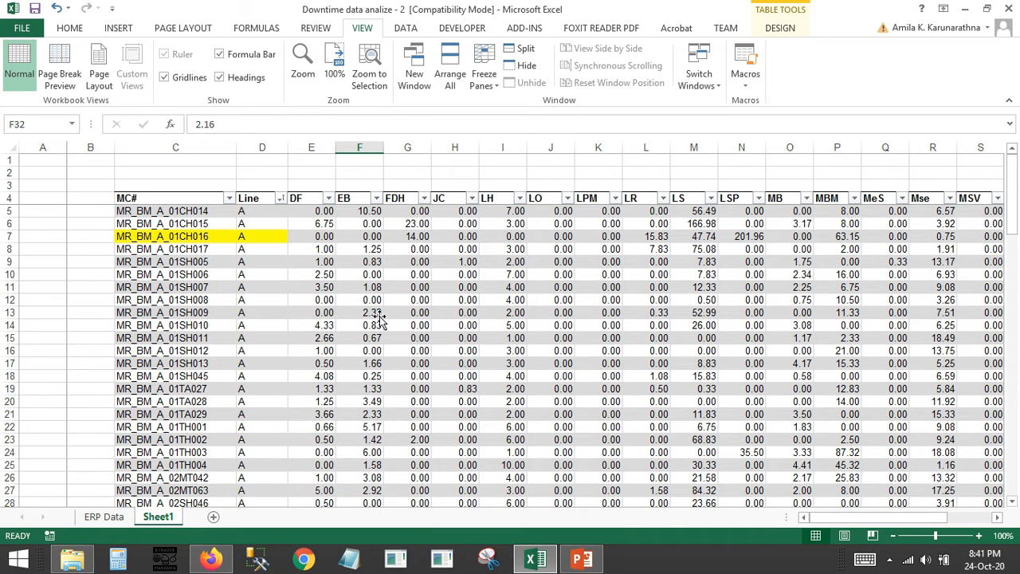
Insert a PivotTable based on the whole downtime table on a new worksheet
left_click(470, 287)
scroll(749, 390, "down", 18)
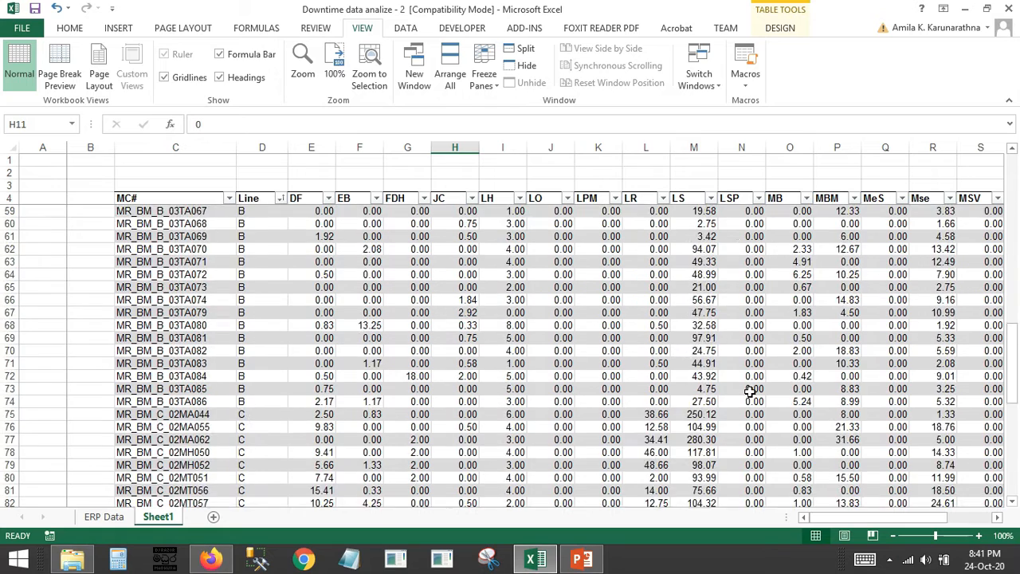
scroll(749, 391, "up", 18)
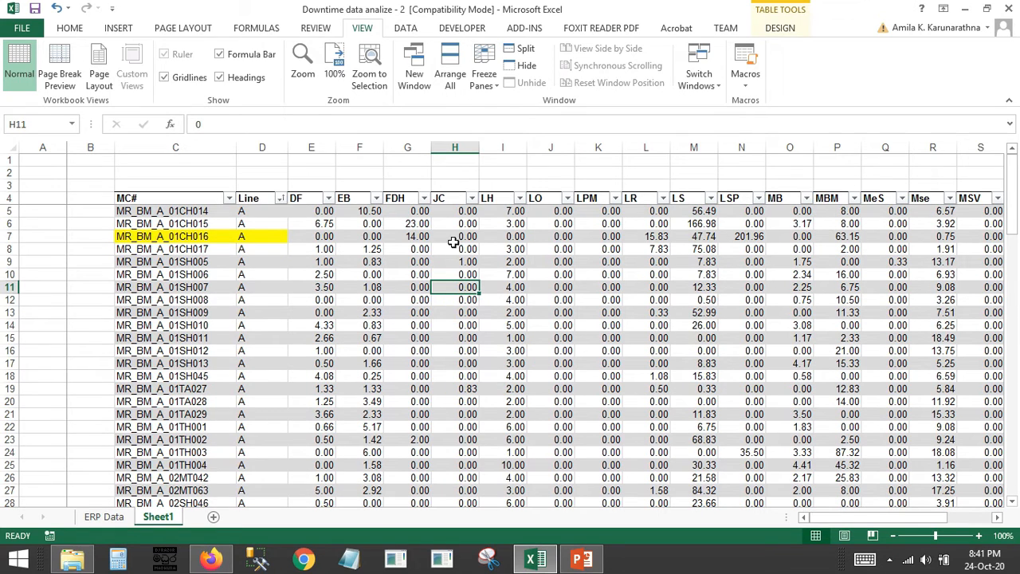
left_click(118, 28)
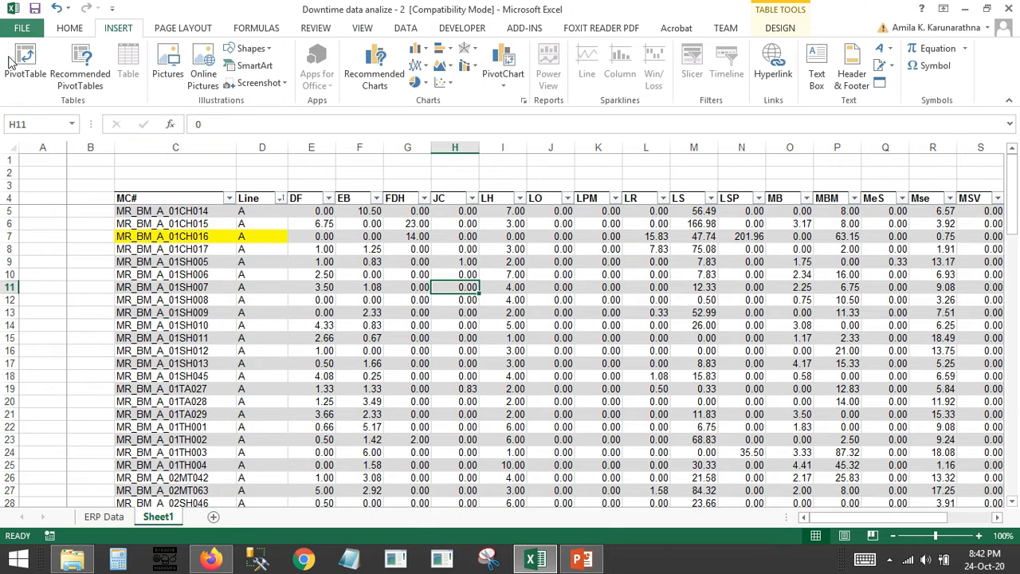
left_click(22, 71)
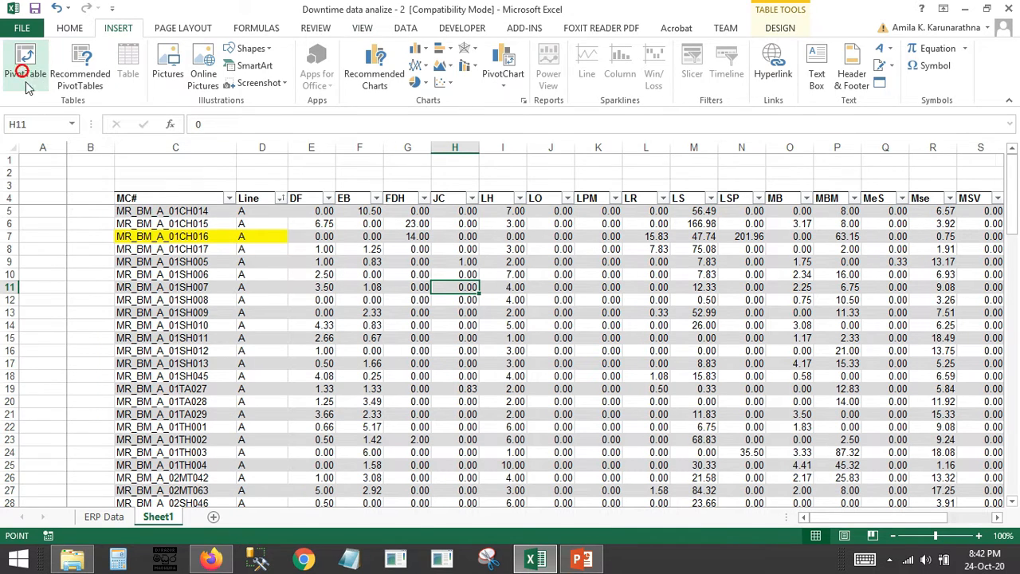
left_click(770, 362)
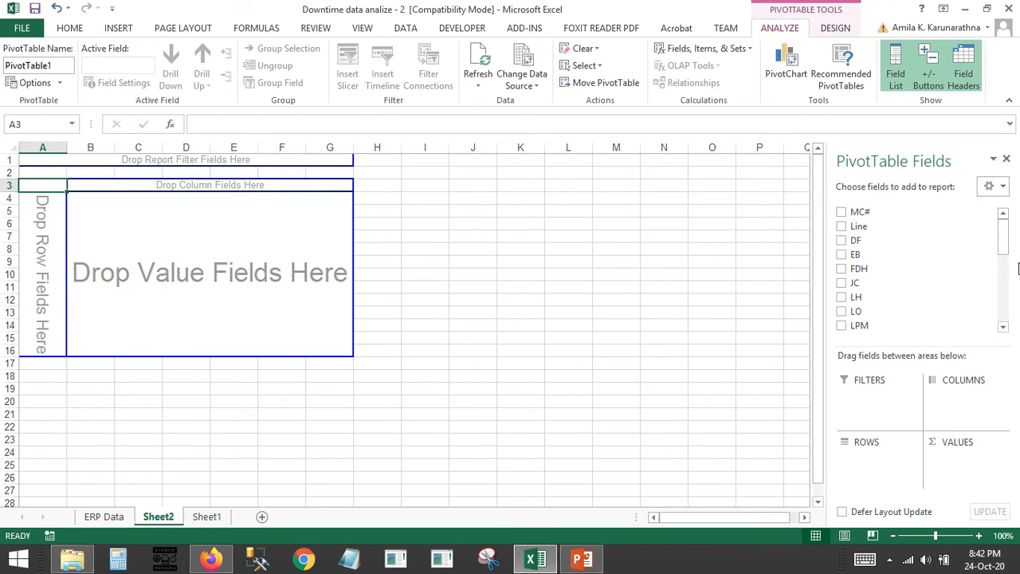
Set Line as the PivotTable's row field and add EB as a summed value field
left_click_drag(893, 234, 876, 458)
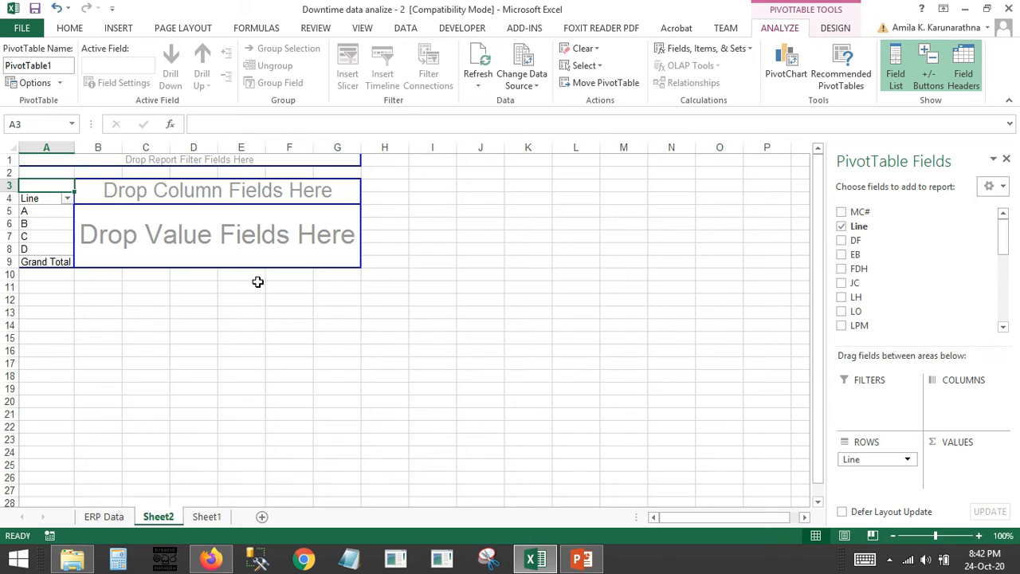
left_click_drag(1001, 225, 1006, 252)
mouse_move(1002, 230)
left_mouse_down()
mouse_move(1006, 271)
mouse_move(1003, 242)
left_mouse_up()
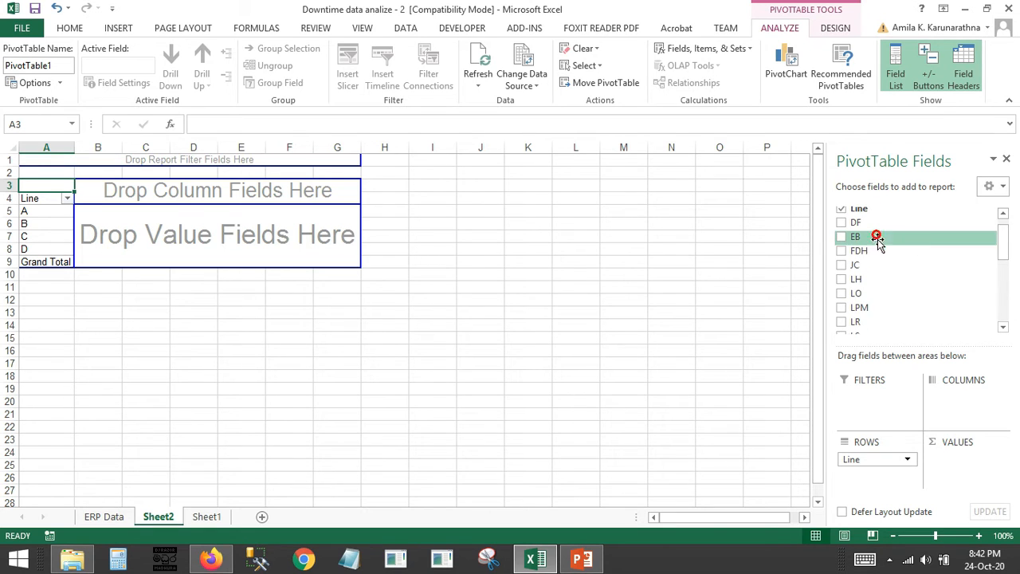
left_click_drag(877, 236, 956, 459)
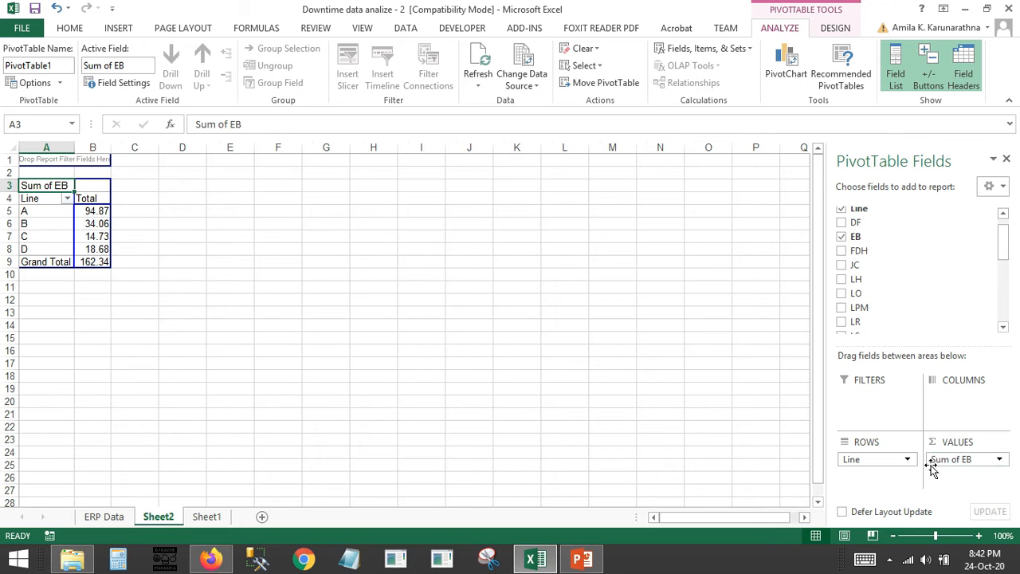
Examine the summary functions offered for the EB value field, such as Count and Average, and keep Sum
left_click(991, 459)
left_click(943, 443)
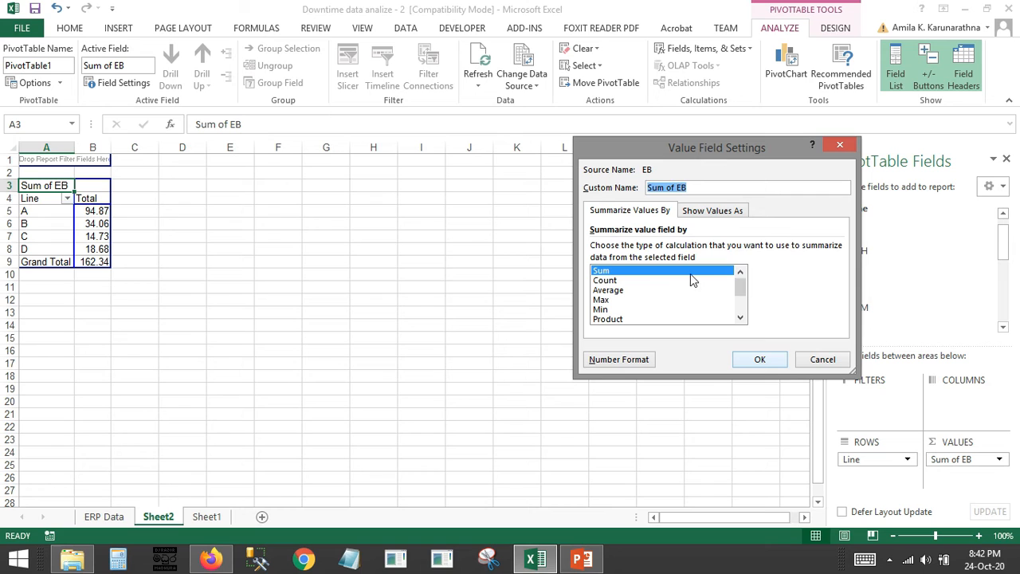
left_click(612, 280)
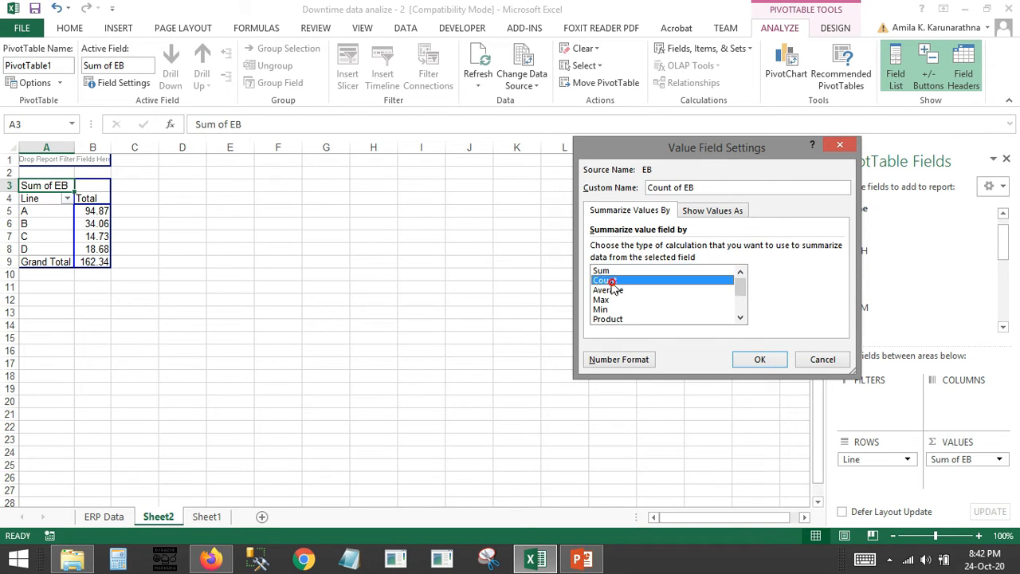
left_click(612, 290)
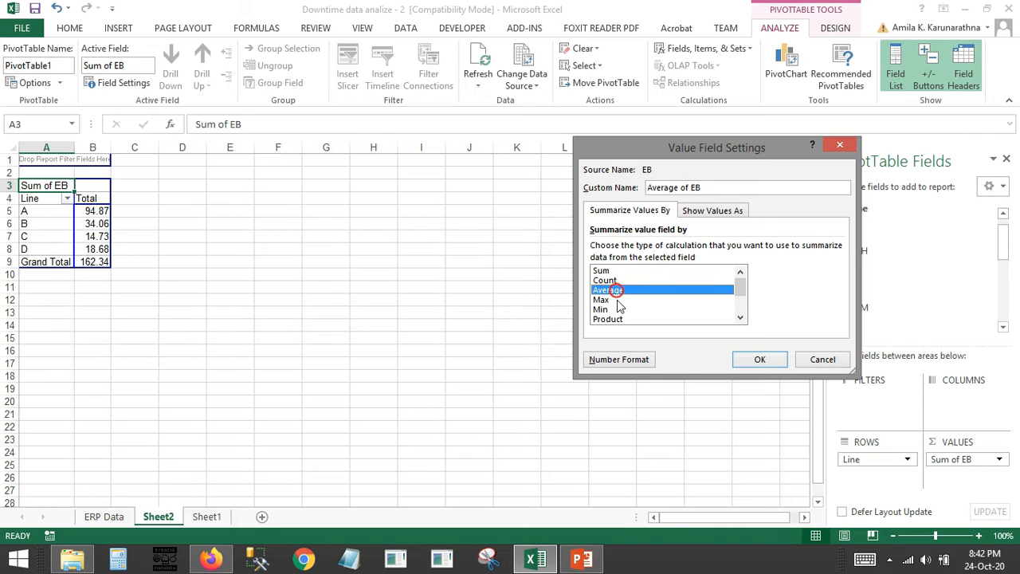
left_click(681, 309)
left_click(619, 272)
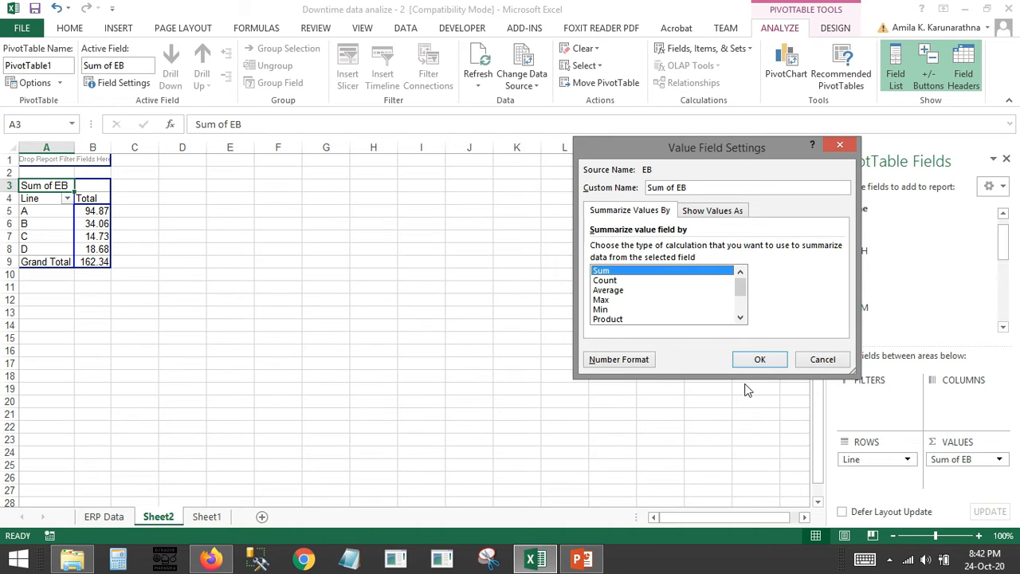
left_click(760, 359)
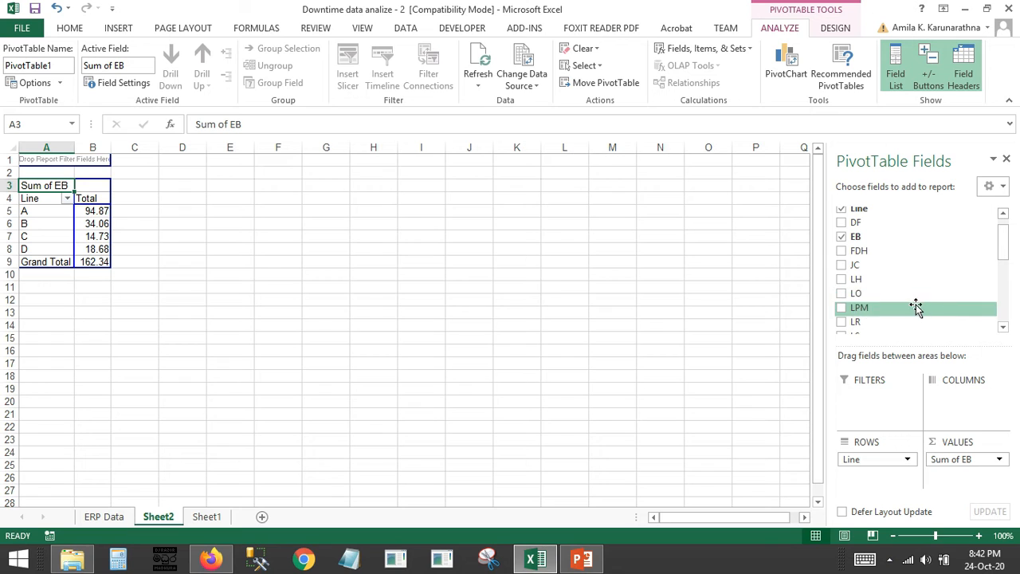
Add the MB, MBM and Mse fields to the PivotTable as summed values
left_click_drag(1004, 250, 1001, 275)
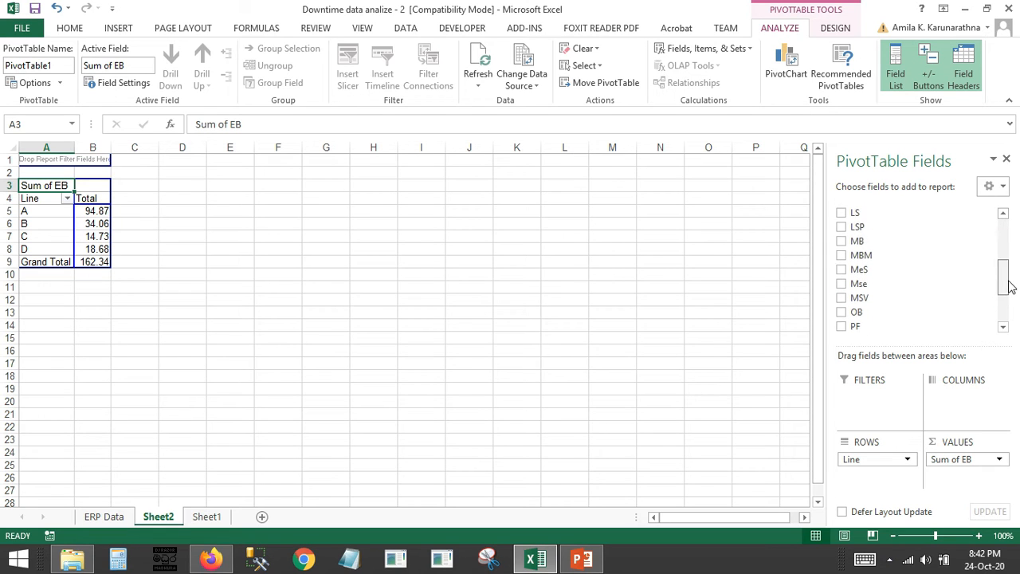
left_click_drag(895, 248, 949, 476)
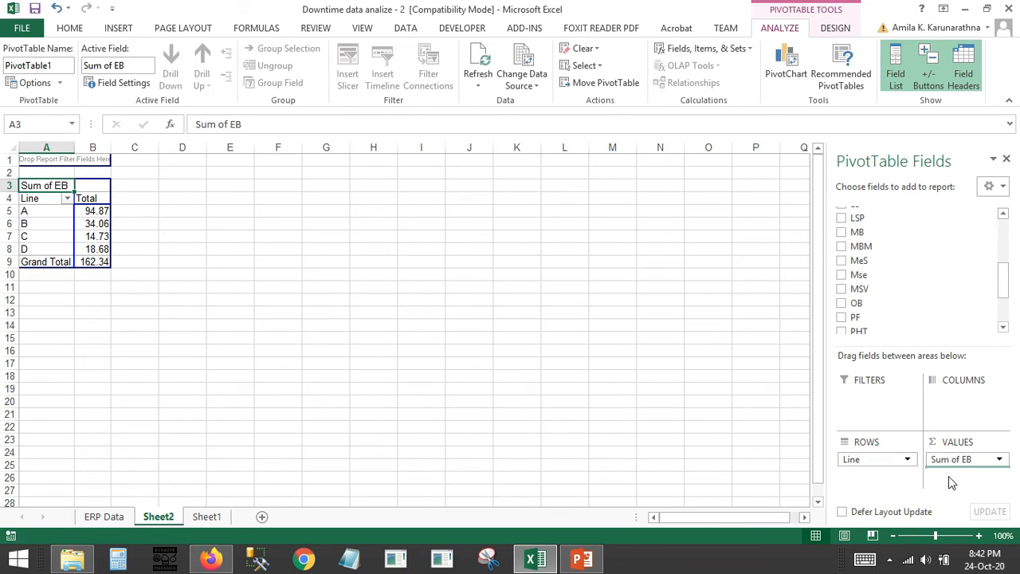
left_click_drag(869, 260, 961, 490)
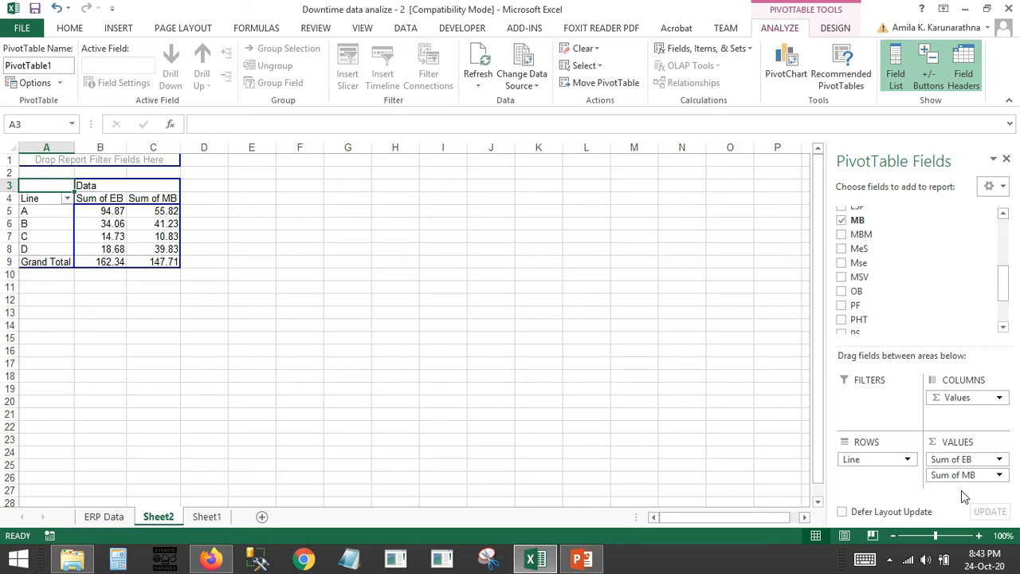
left_click_drag(871, 237, 959, 490)
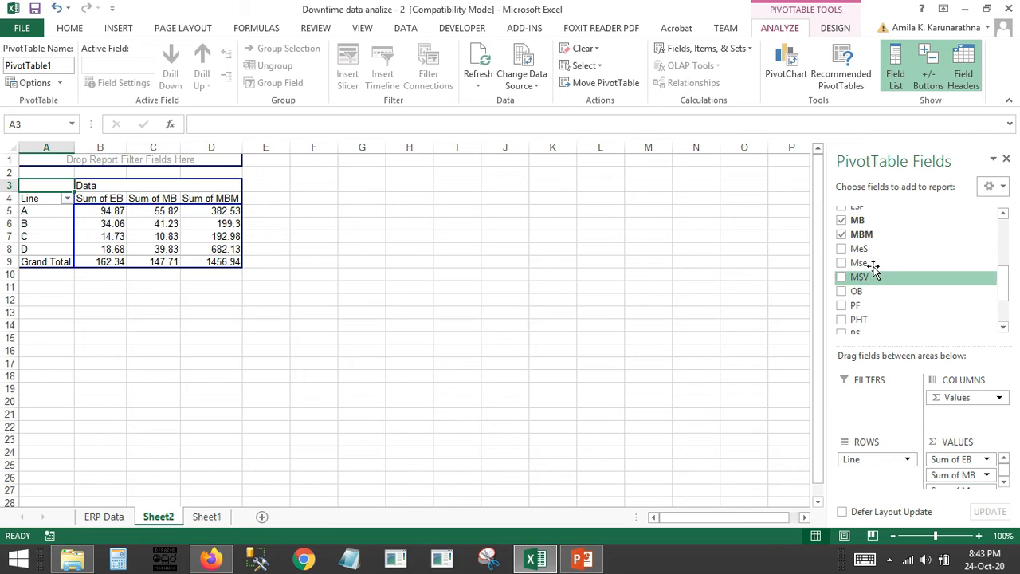
left_click_drag(868, 262, 867, 235)
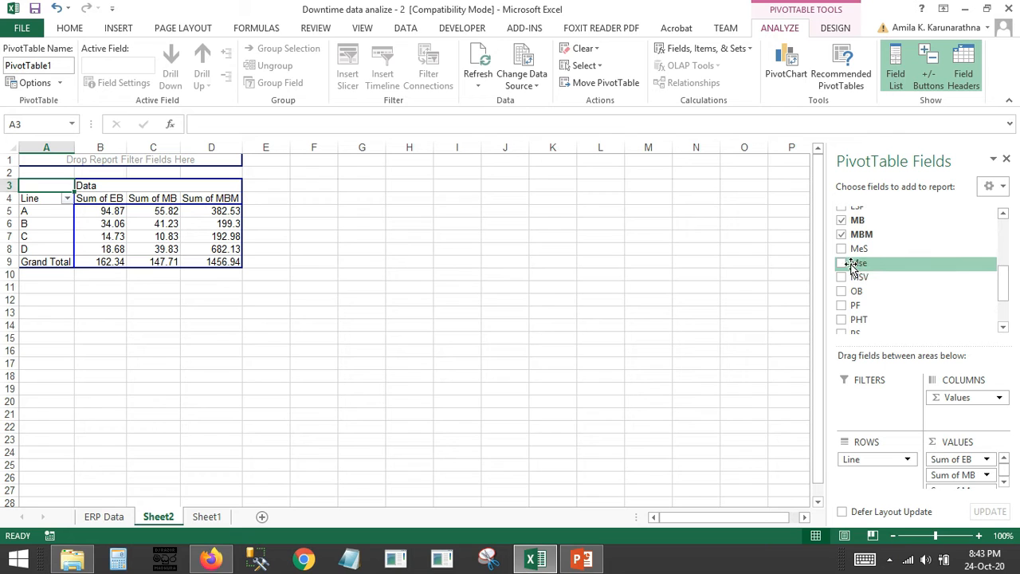
left_click(841, 263)
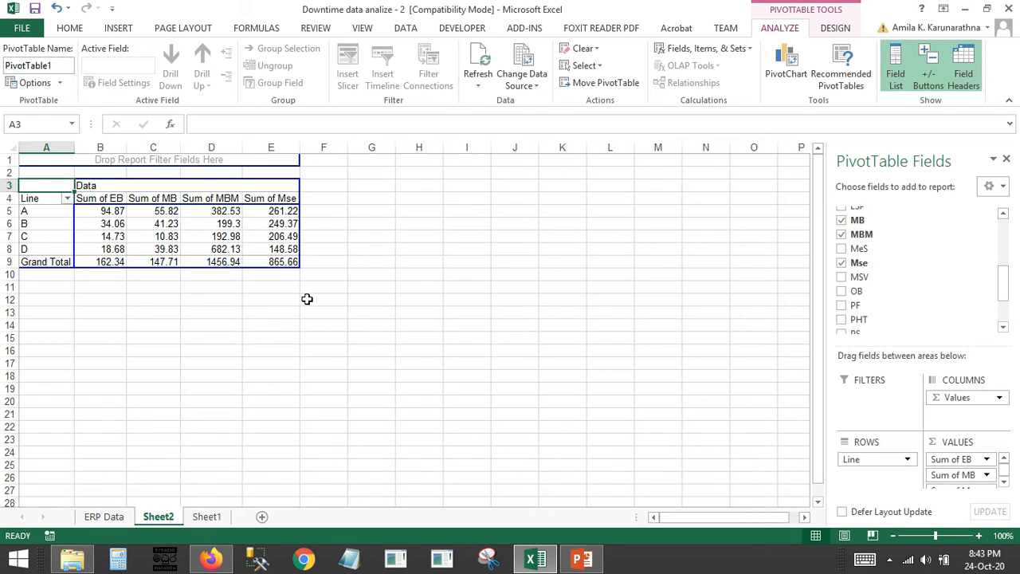
Copy the PivotTable range A2:F10 and paste it as values only starting at B15
left_click(189, 277)
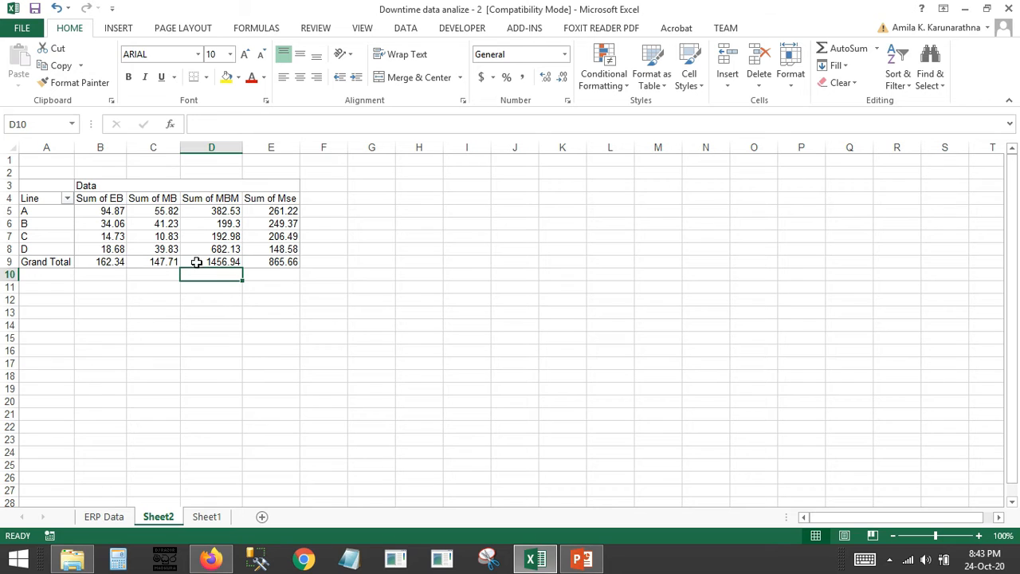
left_click_drag(343, 274, 12, 174)
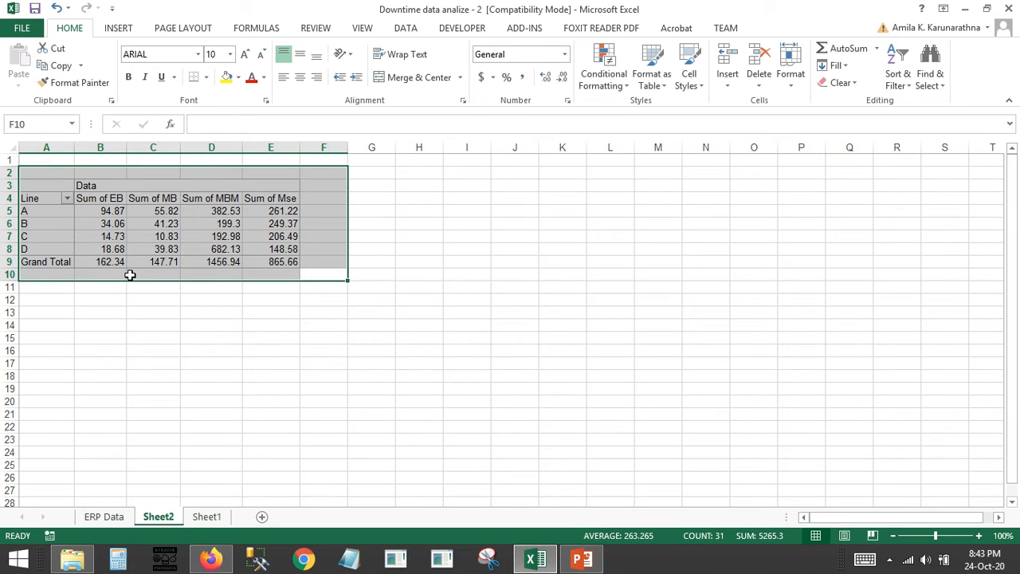
key("ctrl+c")
left_click(203, 376)
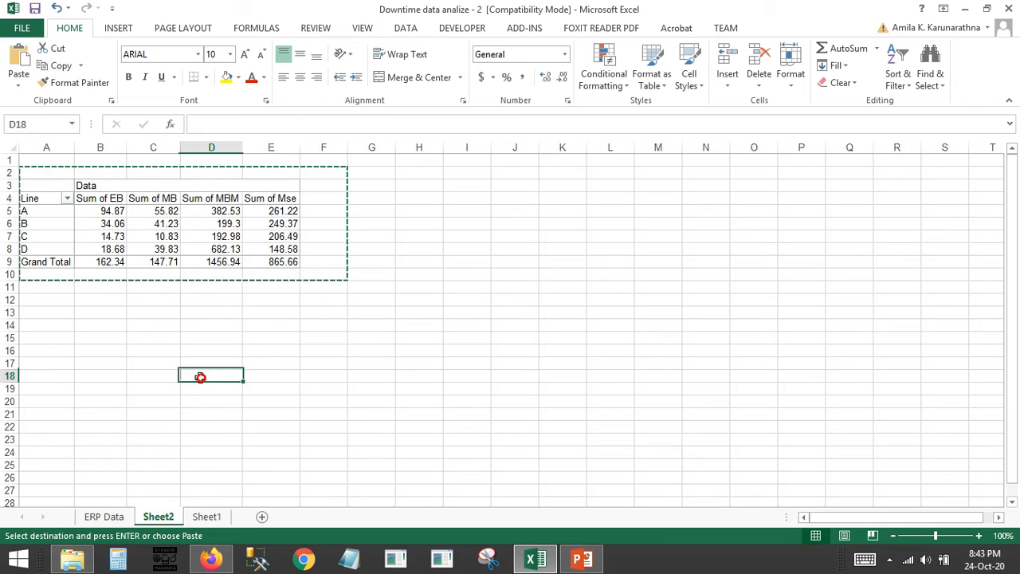
right_click(91, 340)
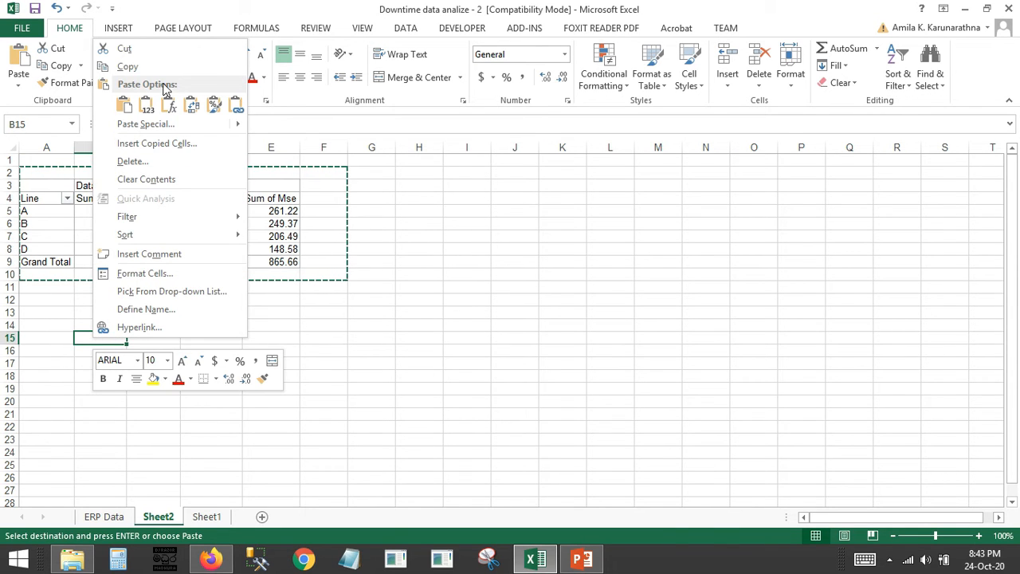
left_click(145, 104)
left_click(325, 451)
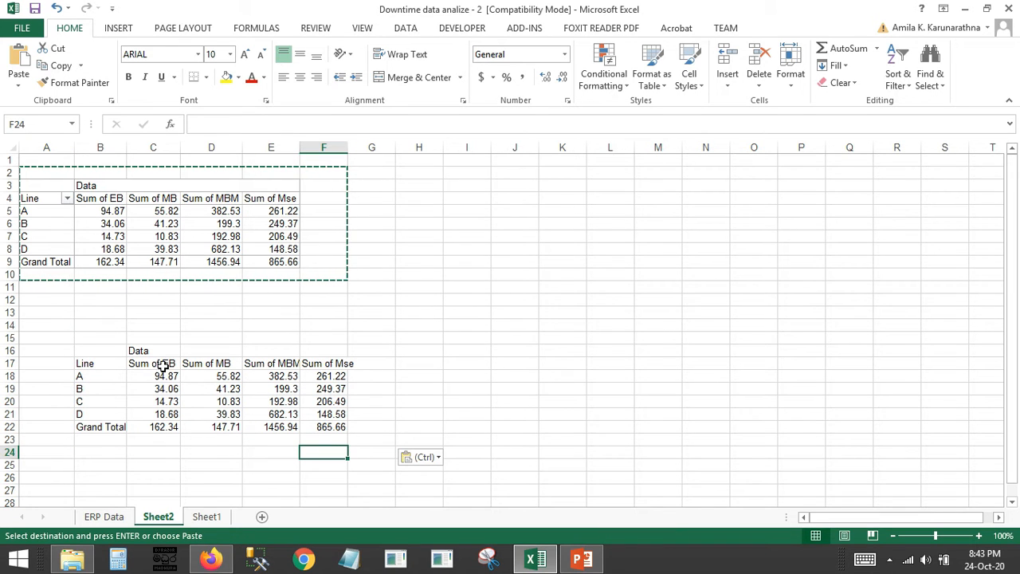
Rename the pasted table's value headers in C17:F17 as EB, MB, MBM and Mse
left_click(162, 366)
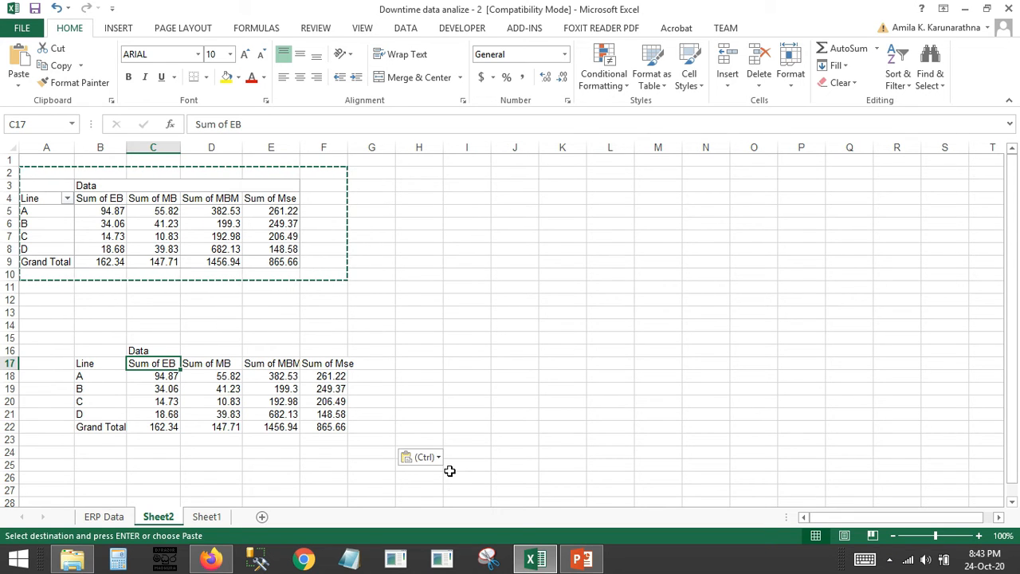
type("EB")
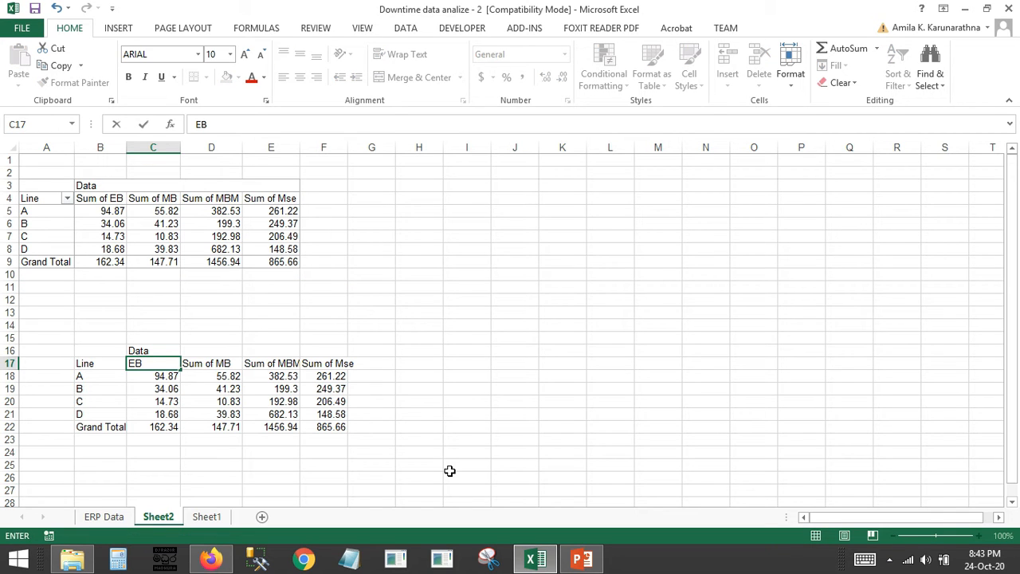
key("Tab")
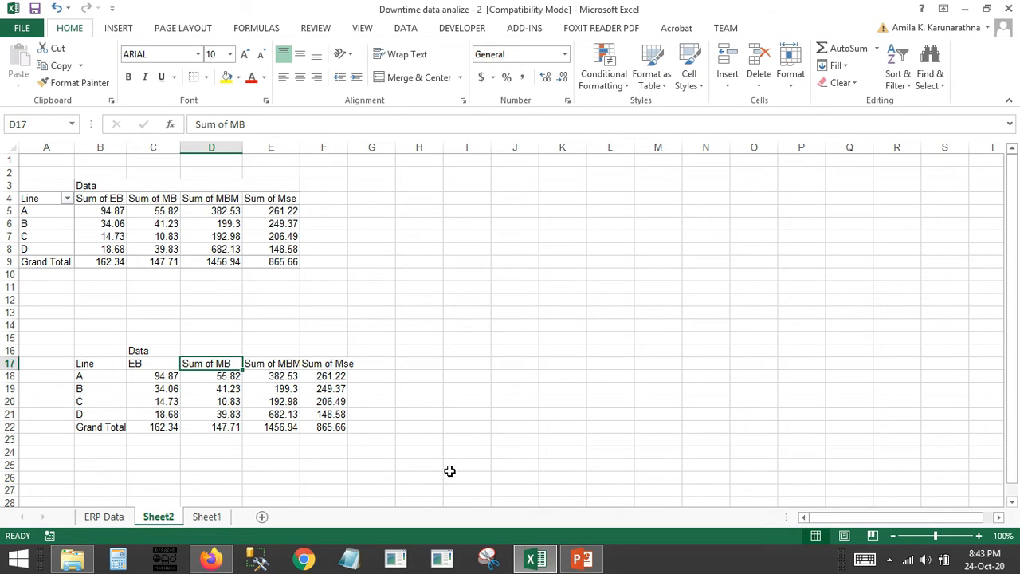
type("MB")
key("Tab")
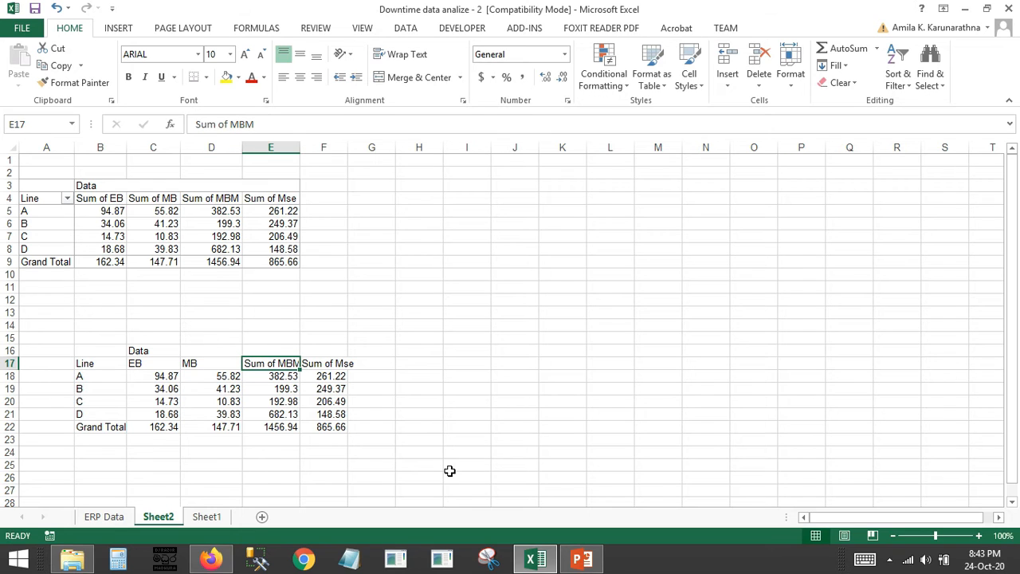
type("M")
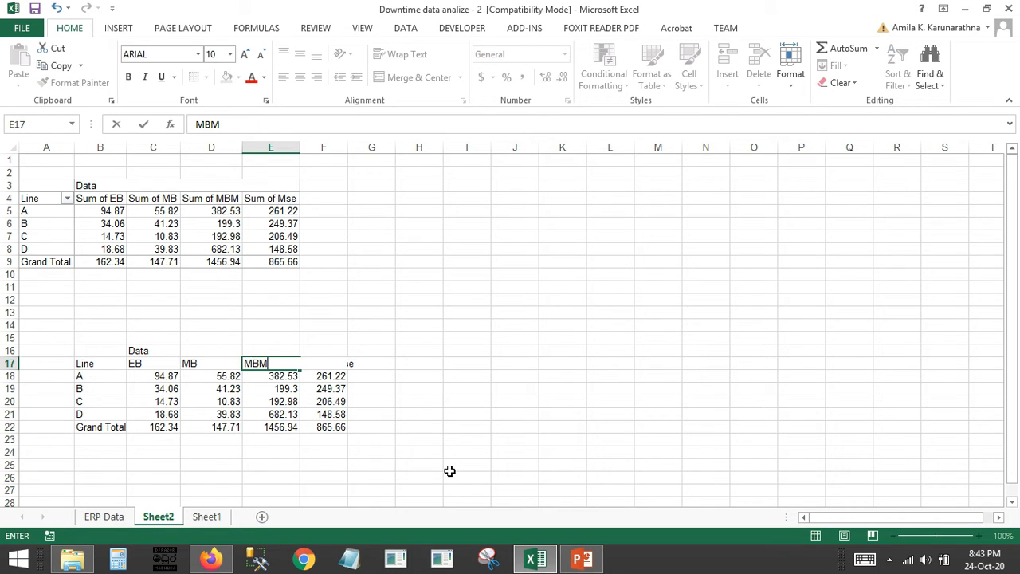
key("Tab")
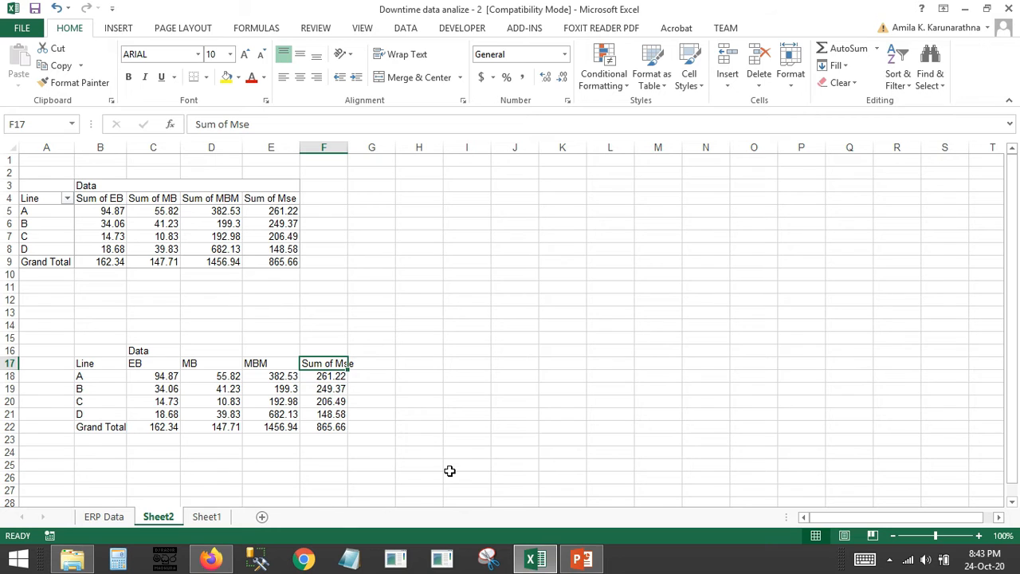
type("M")
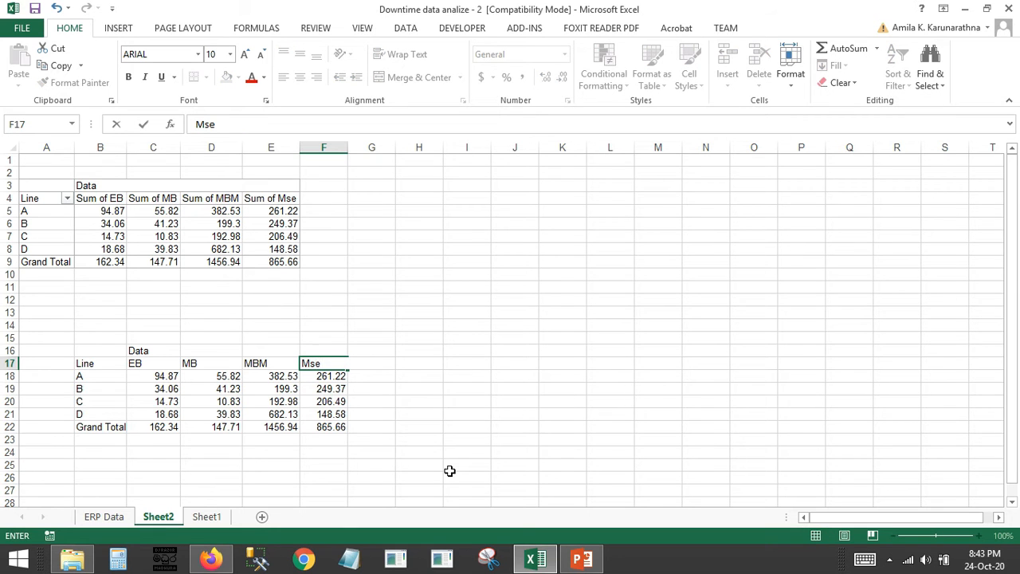
key("Return")
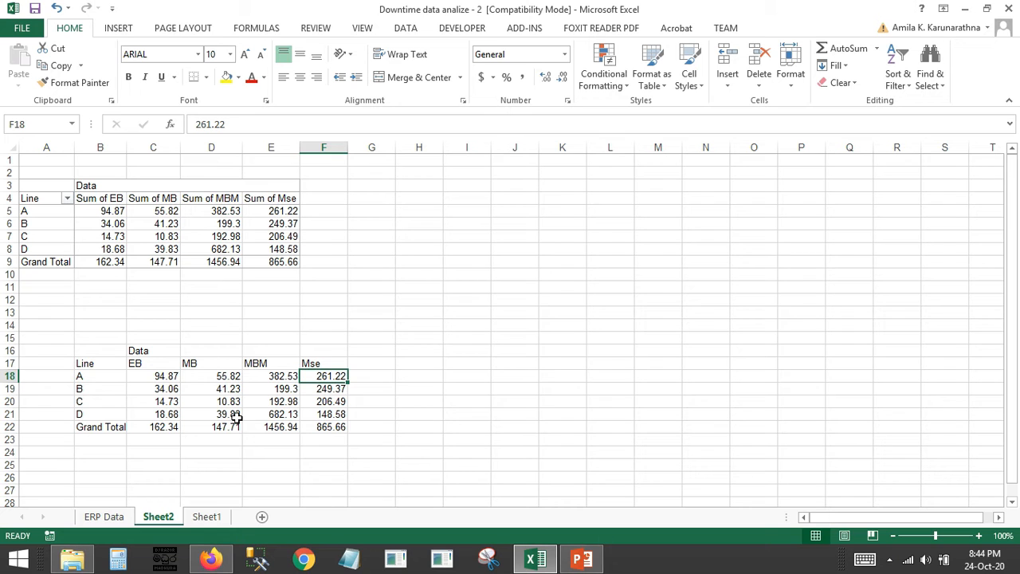
Insert a 2-D clustered column chart from the pasted summary range B17:F21, excluding the Grand Total row, and widen the chart
left_click_drag(87, 364, 315, 415)
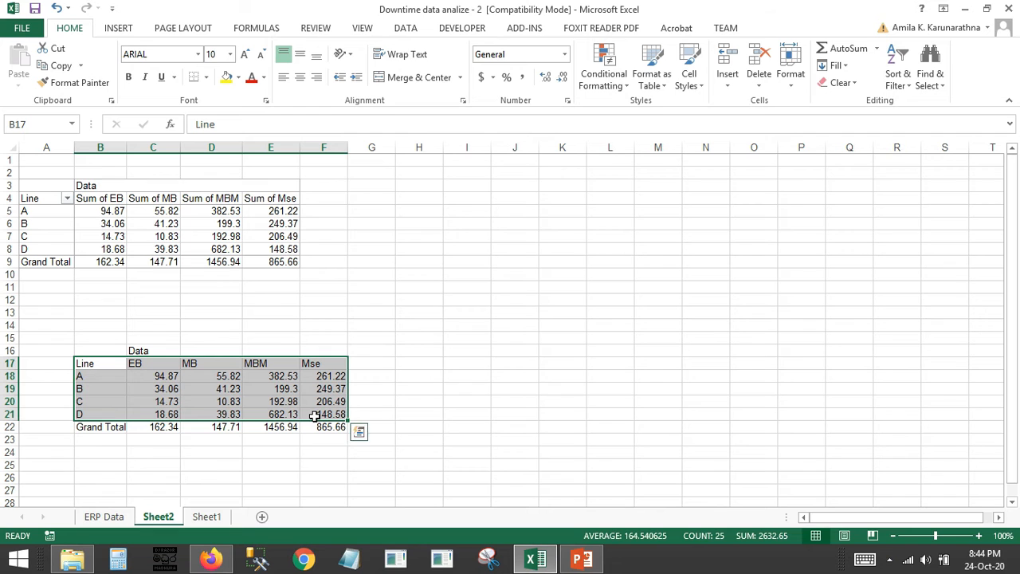
left_click(120, 30)
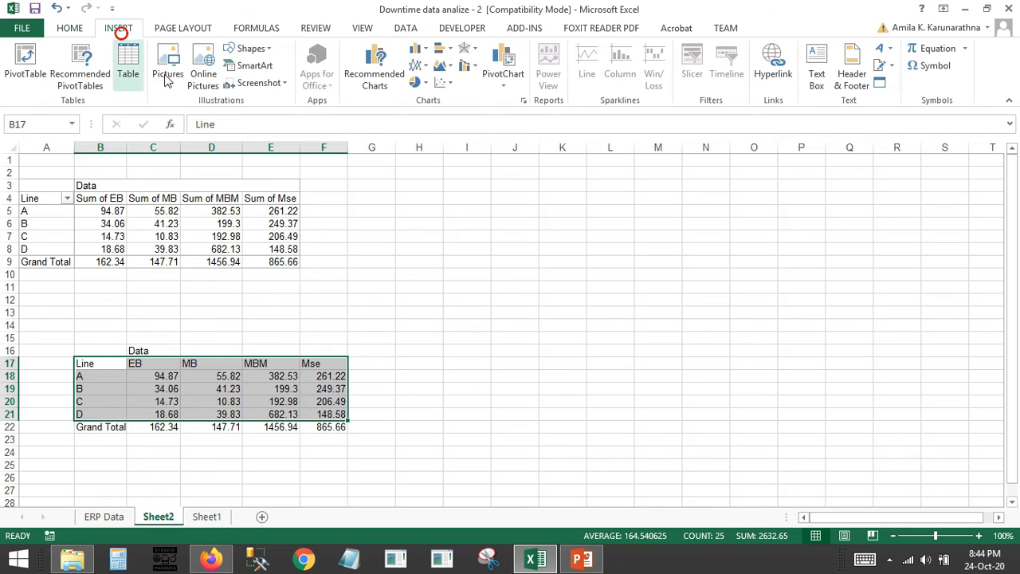
left_click(422, 50)
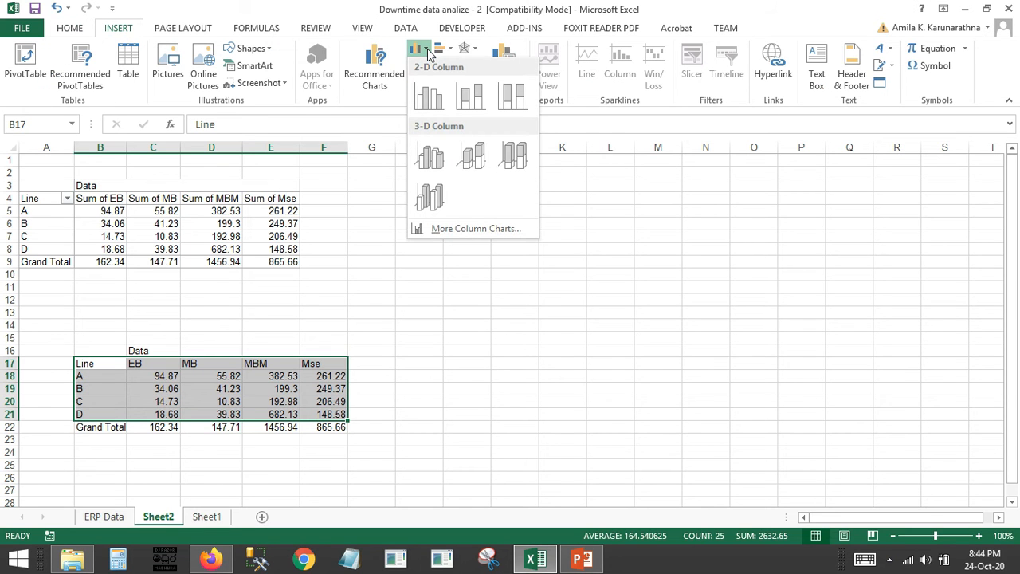
left_click(429, 95)
left_click_drag(689, 209, 653, 211)
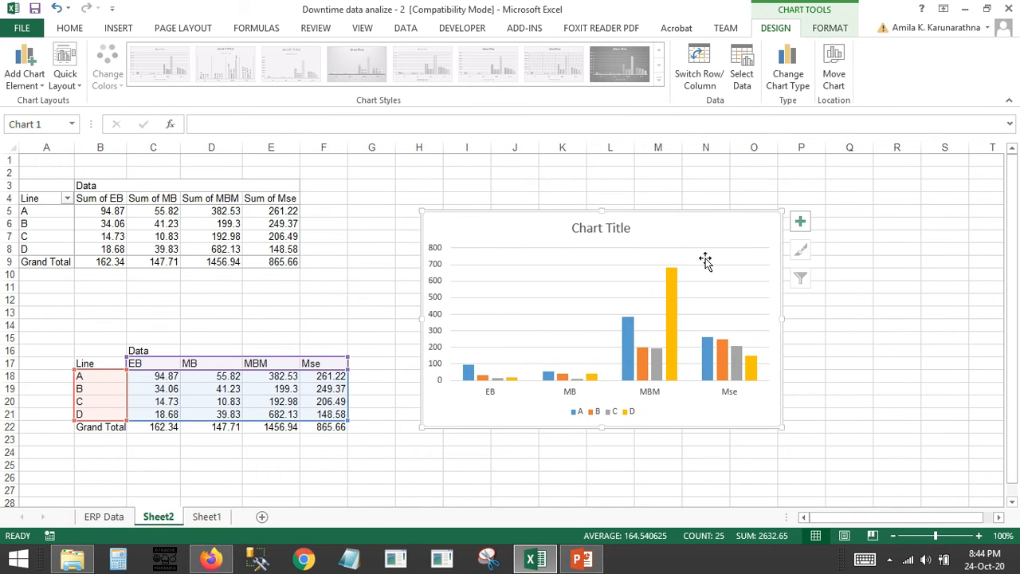
left_click(762, 308)
left_click_drag(780, 319, 879, 326)
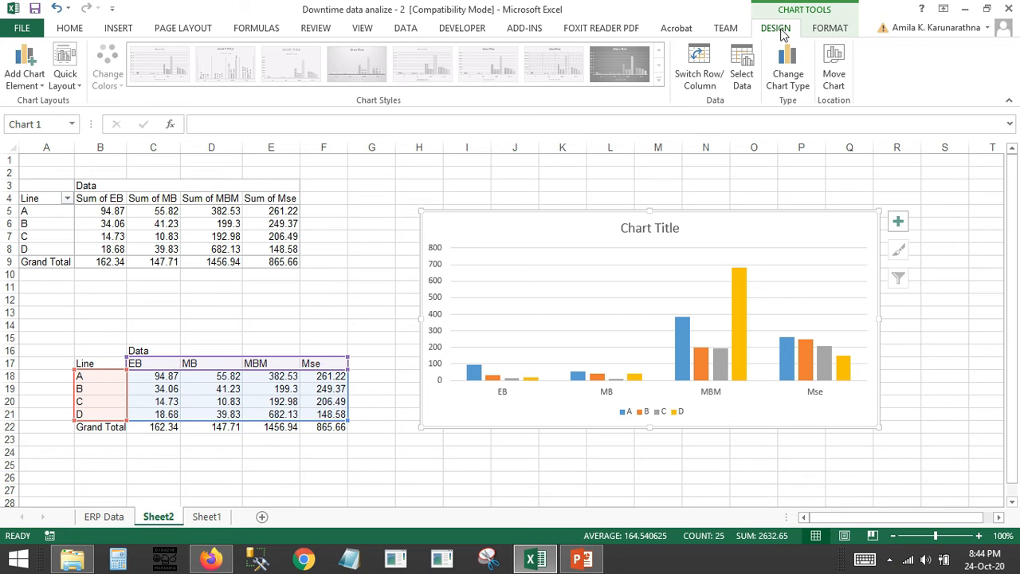
Switch the chart's rows and columns to plot lines A to D as categories, and enlarge the chart
left_click(698, 69)
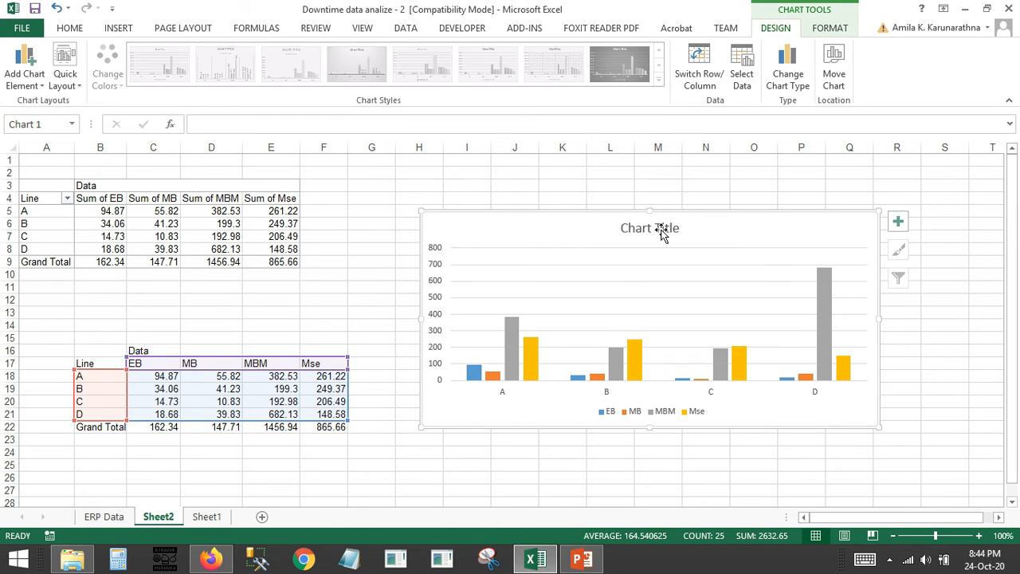
left_click_drag(672, 215, 638, 196)
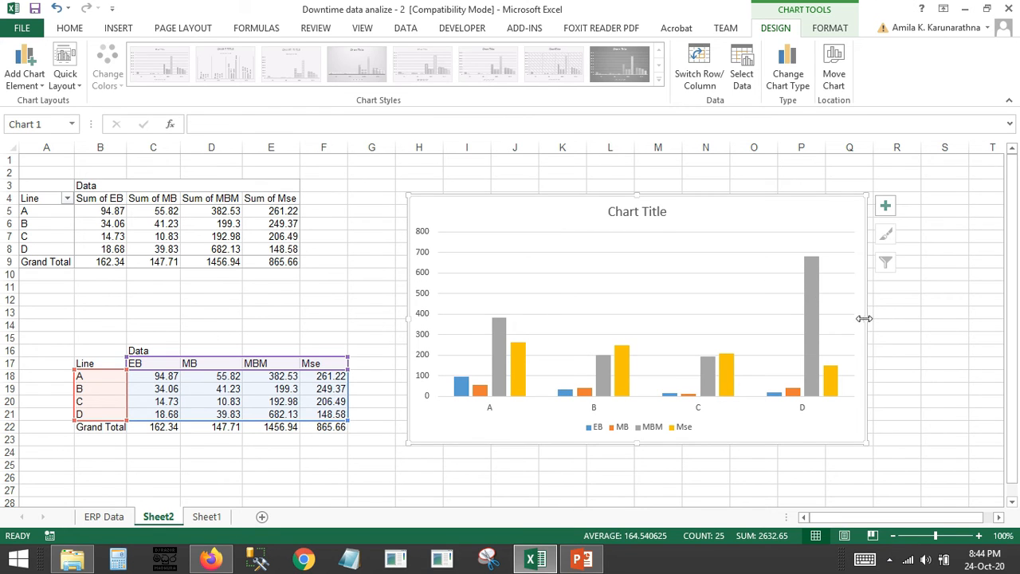
left_click_drag(865, 319, 928, 323)
Place the chart's legend at the top, below the chart title
left_click(656, 425)
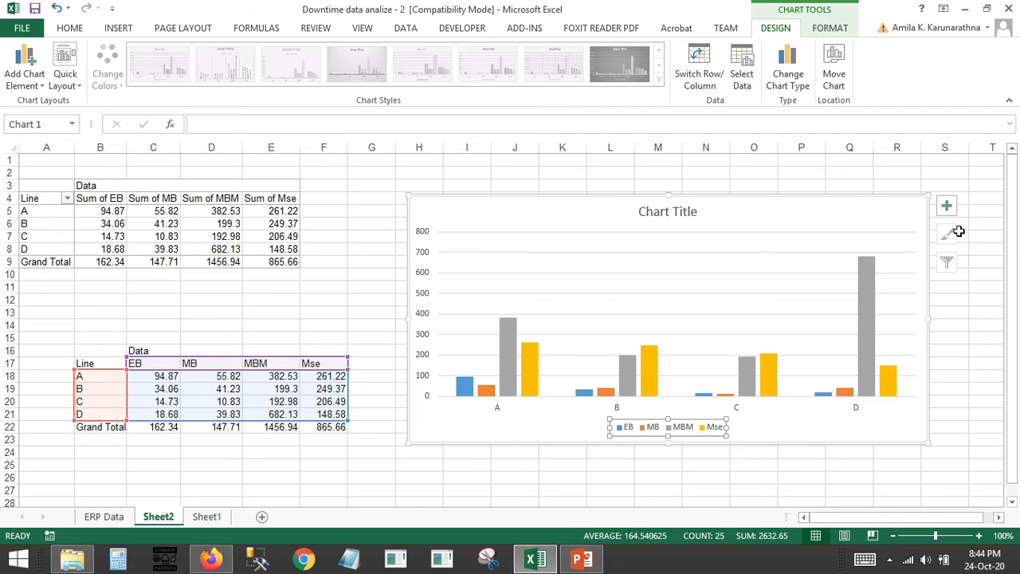
left_click(947, 205)
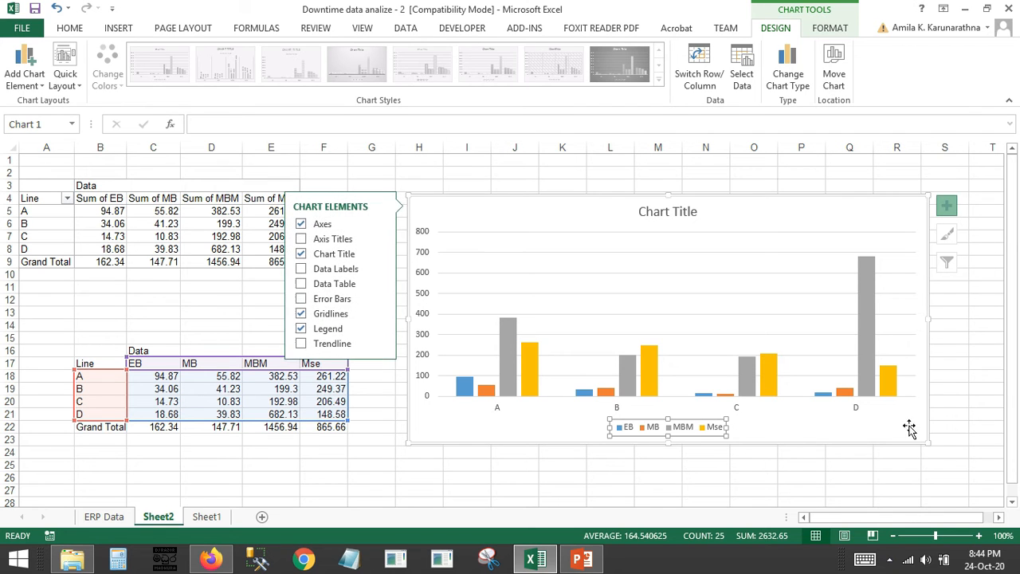
left_click(941, 188)
left_click(922, 221)
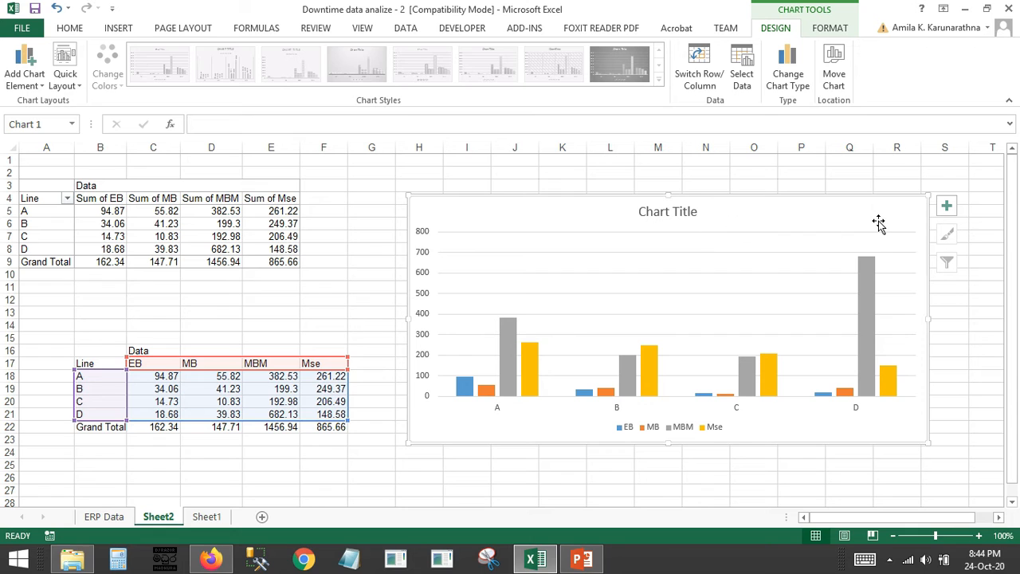
left_click(947, 209)
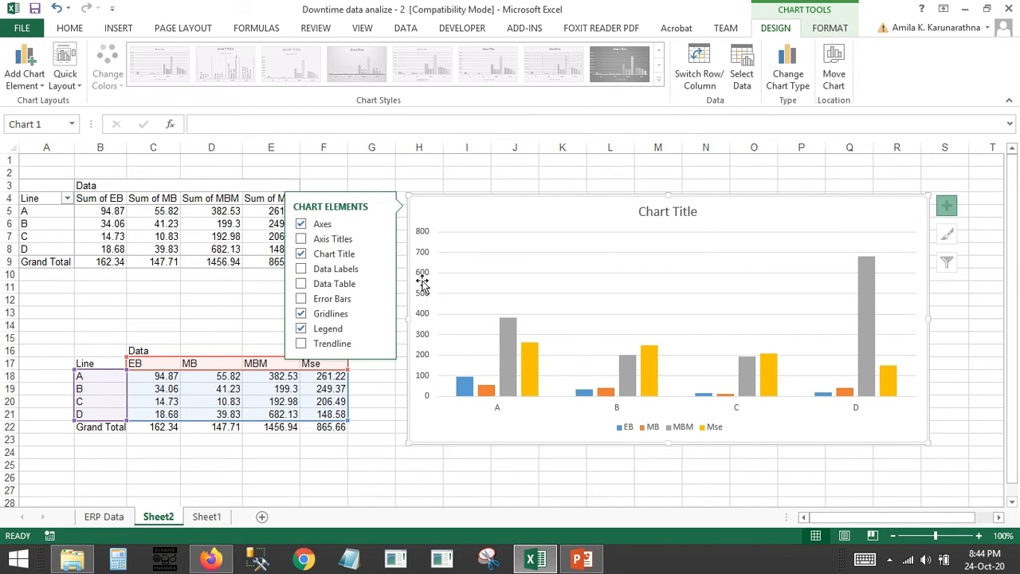
left_click(380, 330)
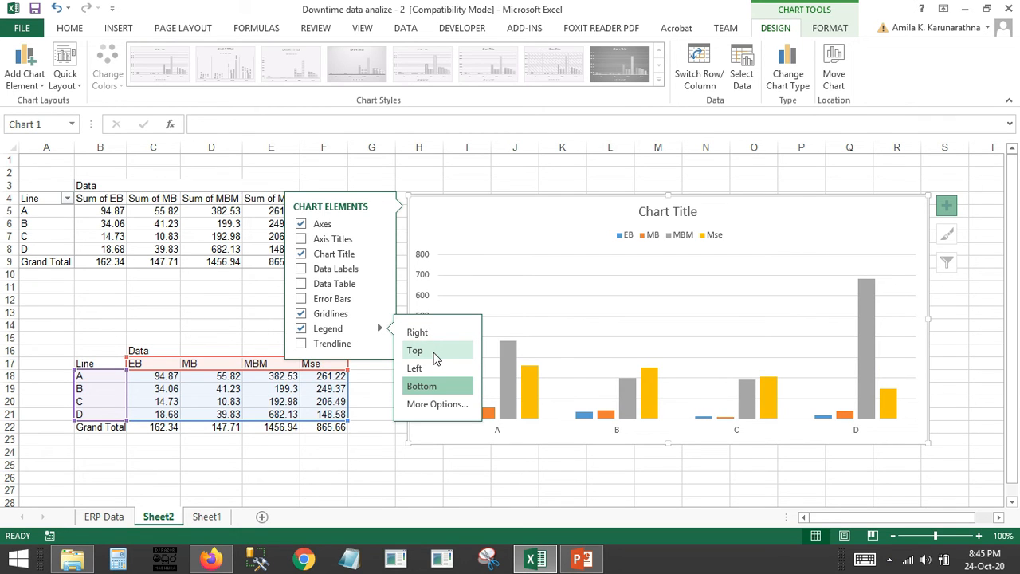
left_click(435, 359)
Replace the chart's title text with "Breakdown Time in (hr)"
left_click(682, 211)
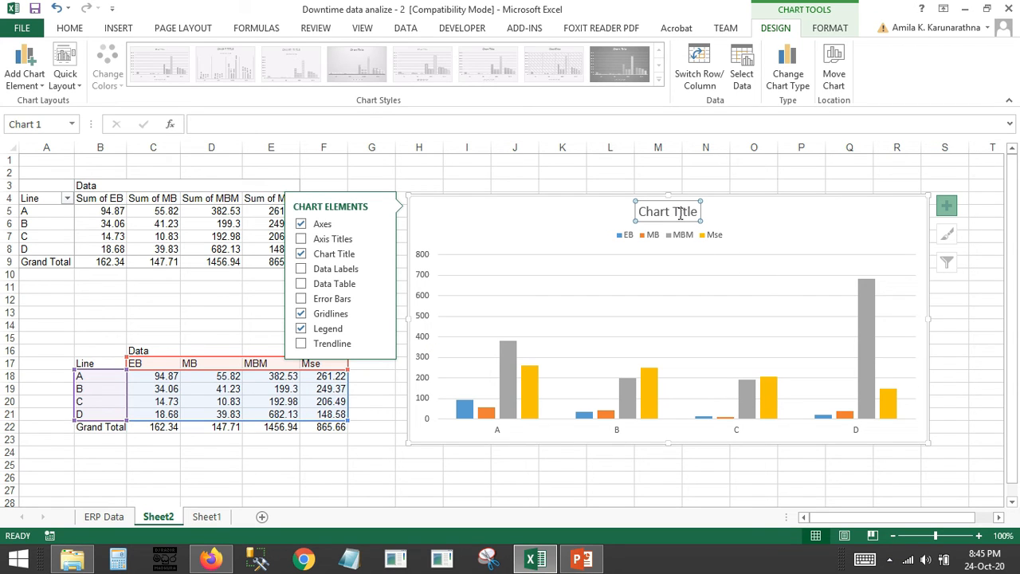
double_click(680, 213)
double_click(680, 213)
double_click(680, 212)
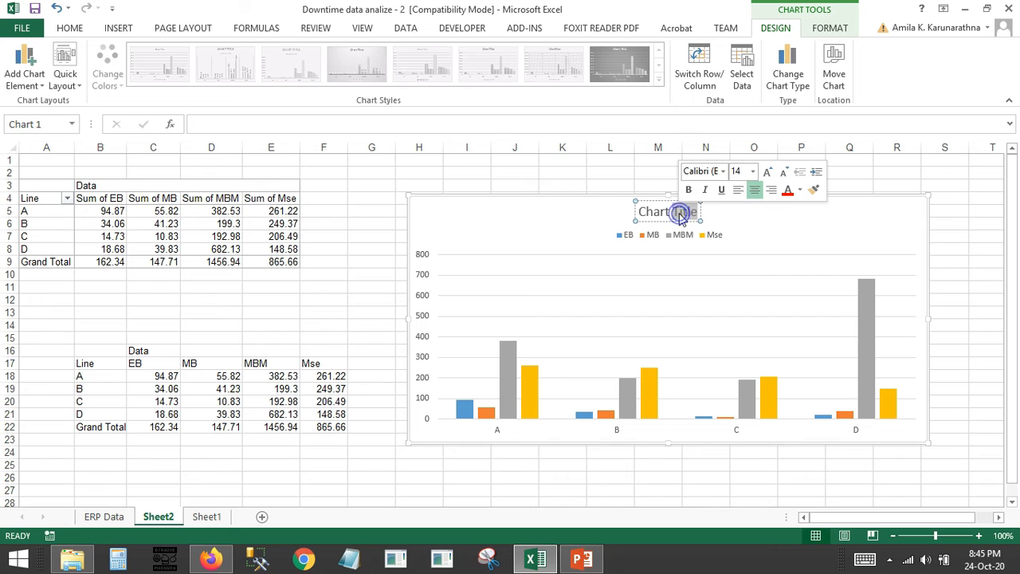
left_click(680, 213)
triple_click(680, 213)
double_click(680, 212)
left_click(679, 212)
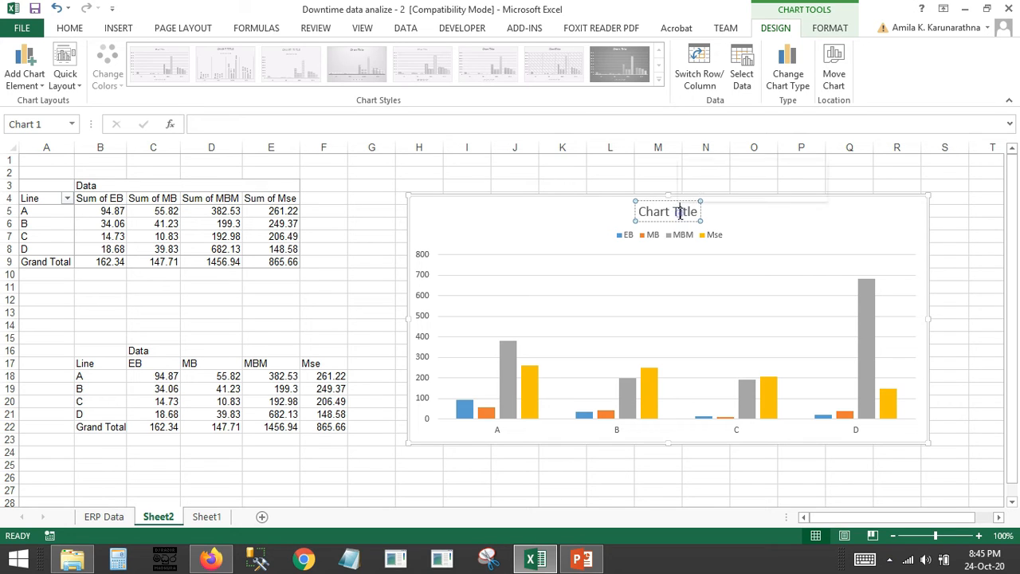
triple_click(680, 213)
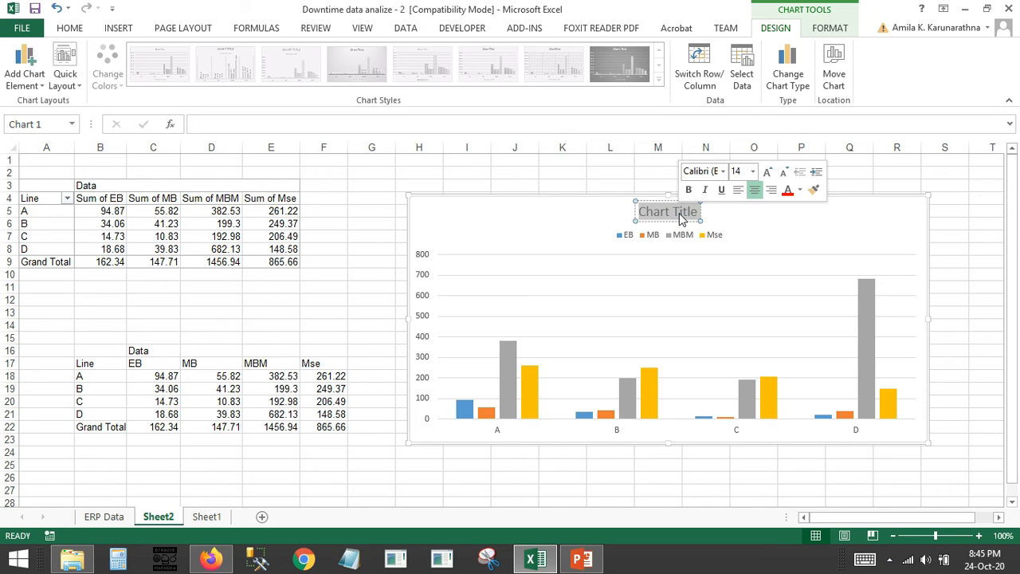
type("Break")
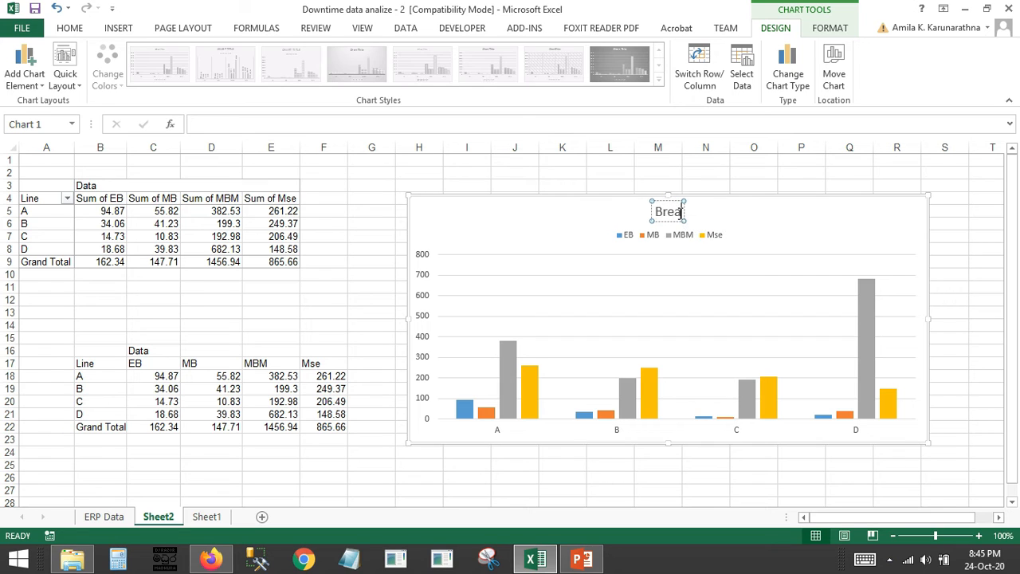
type("d")
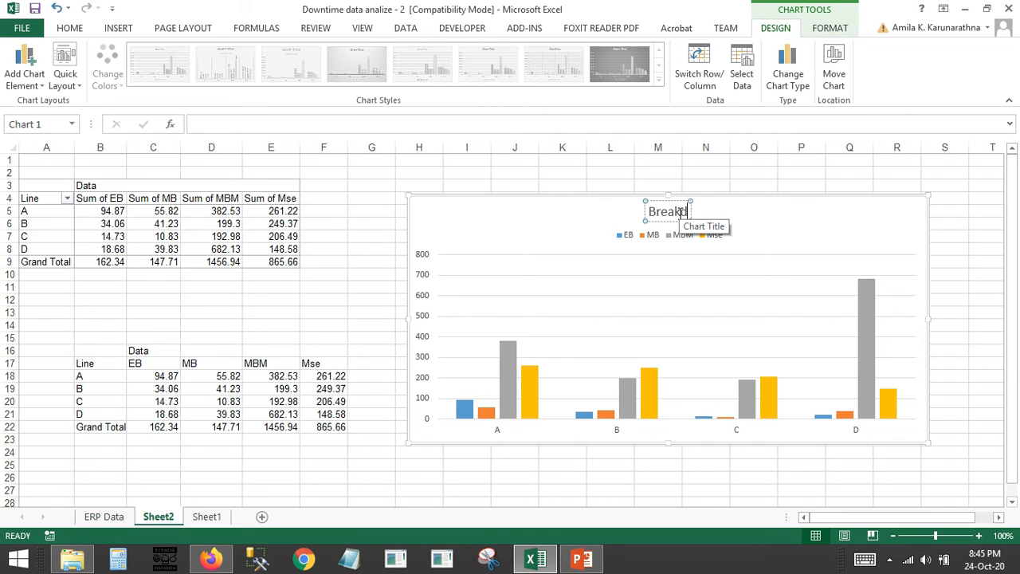
type("own")
type("T")
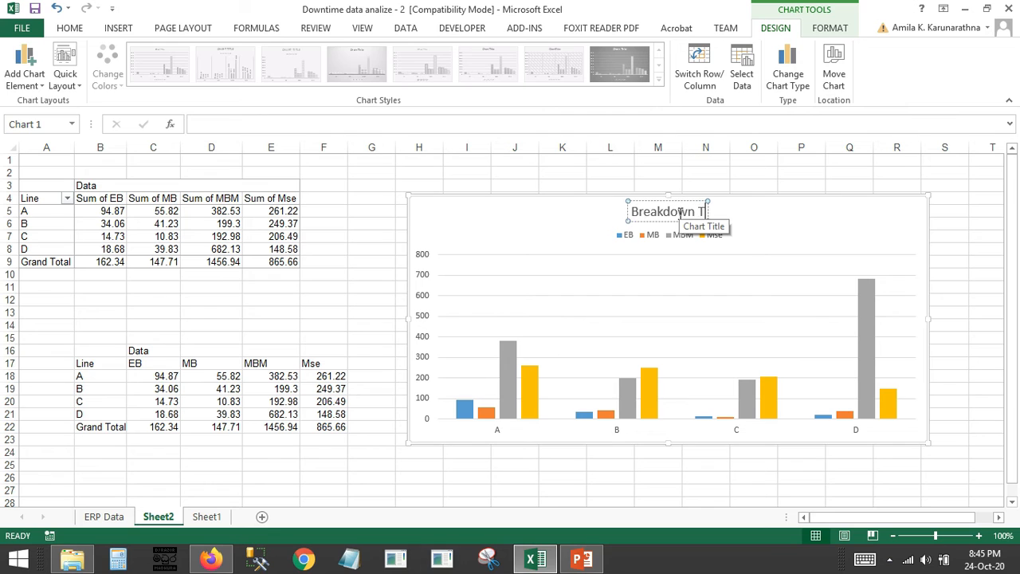
type("ime in")
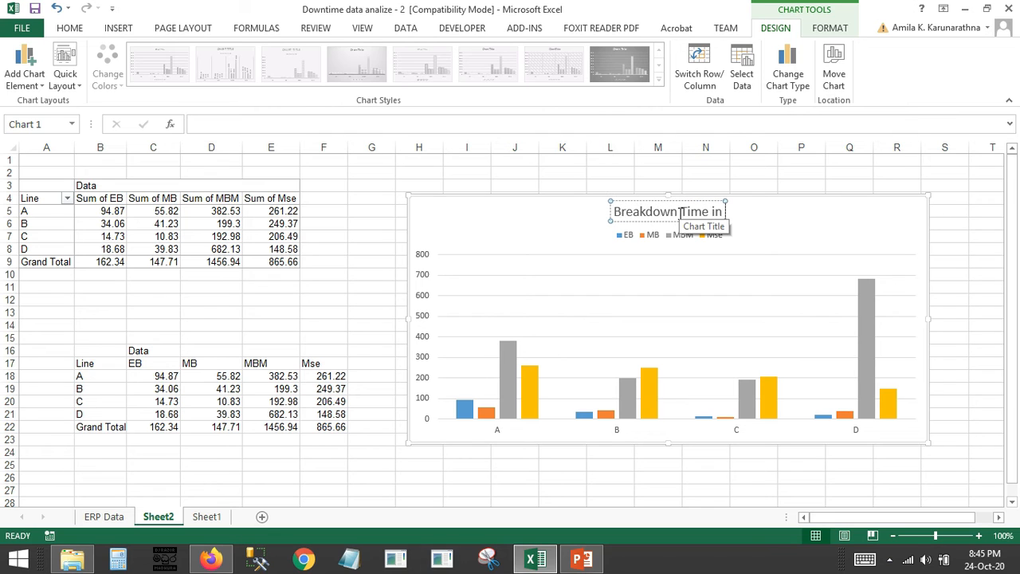
type(" (hr")
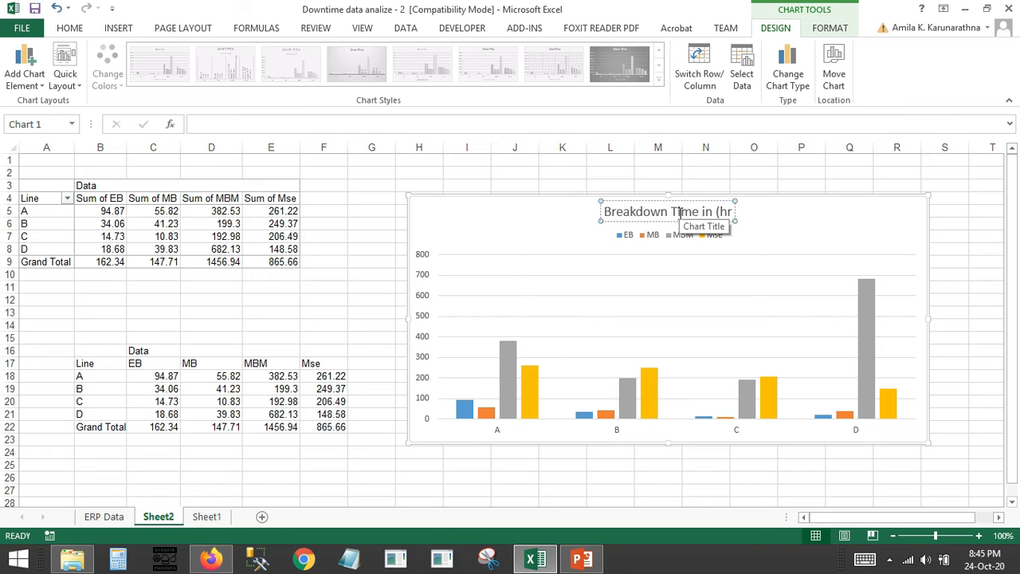
type(")")
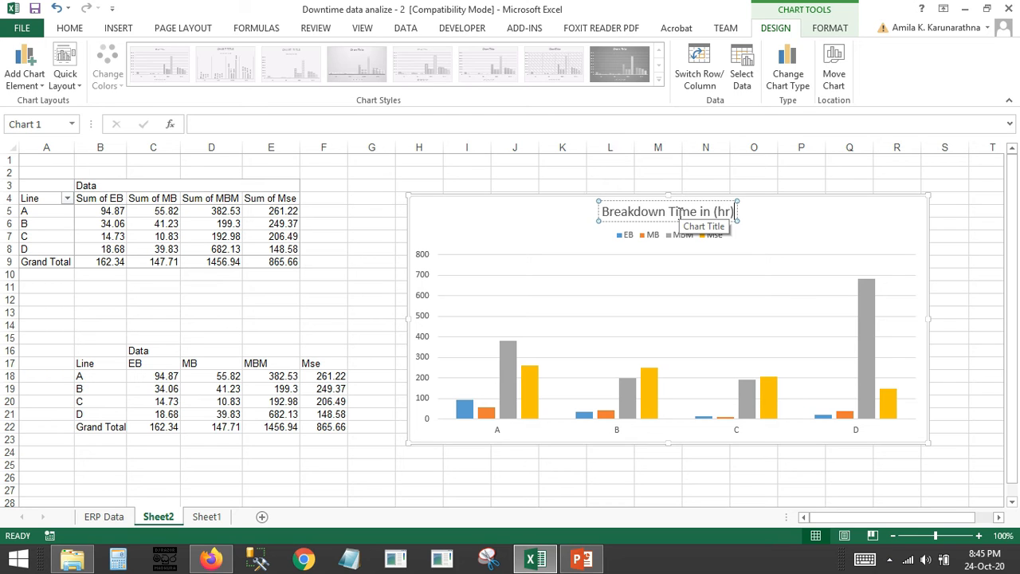
left_click(934, 270)
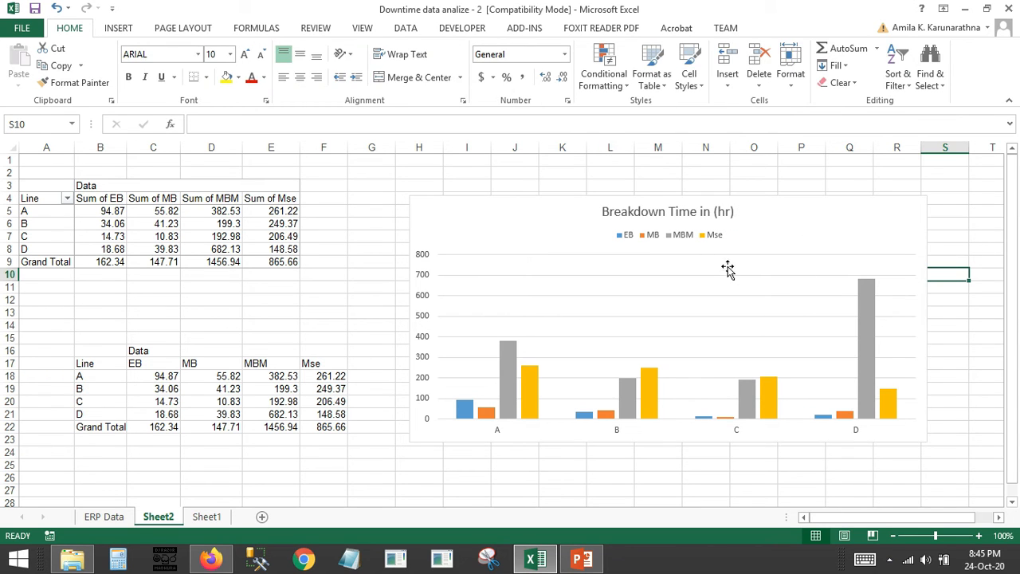
Add data labels to all chart series at the Outside End position
left_click(518, 285)
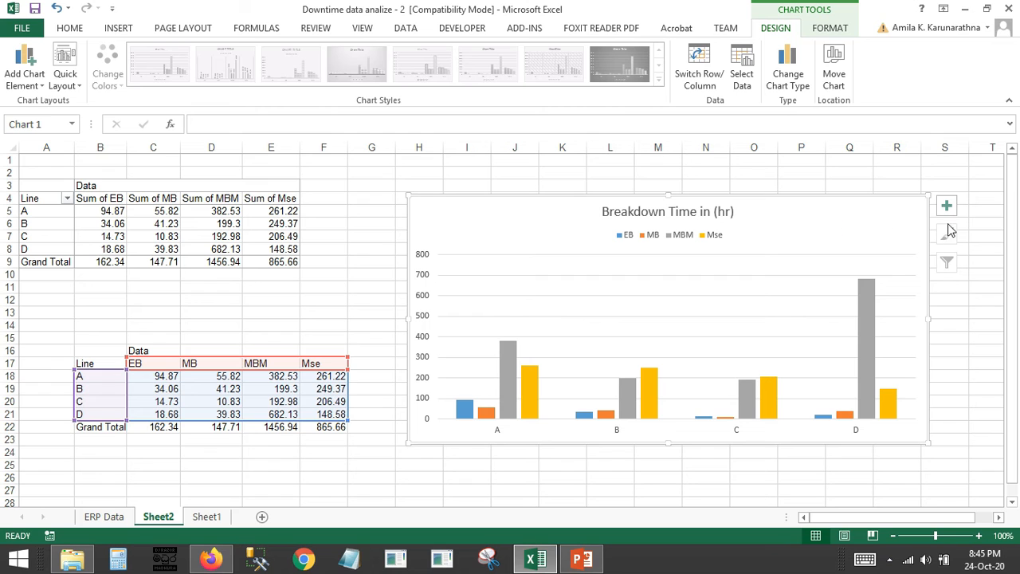
left_click(948, 209)
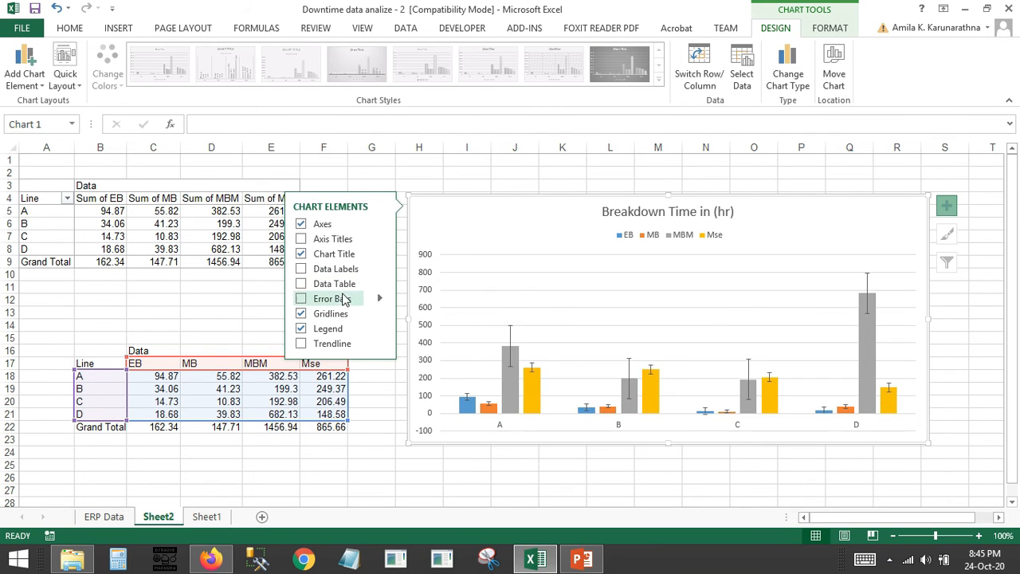
left_click(380, 269)
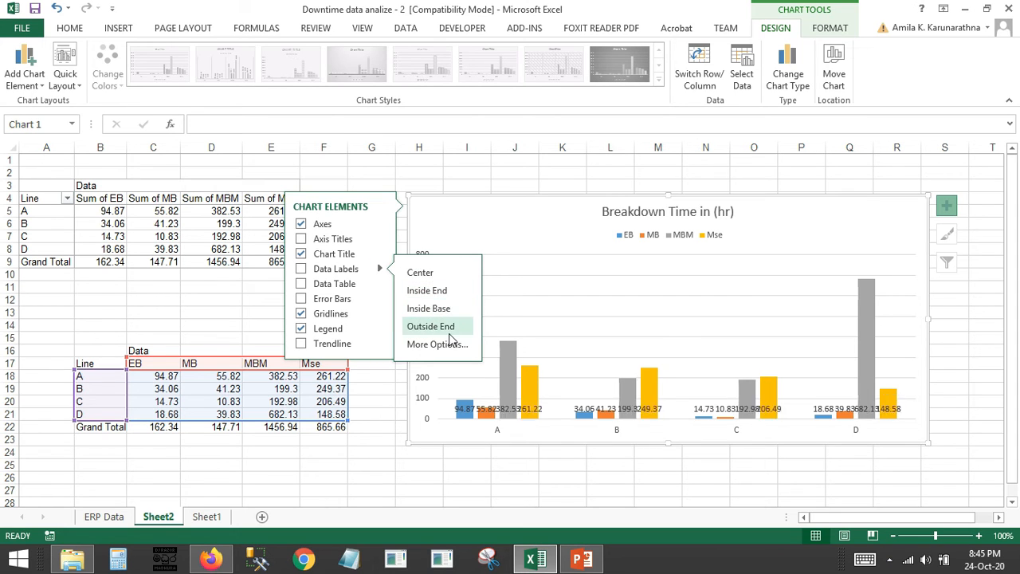
left_click(448, 329)
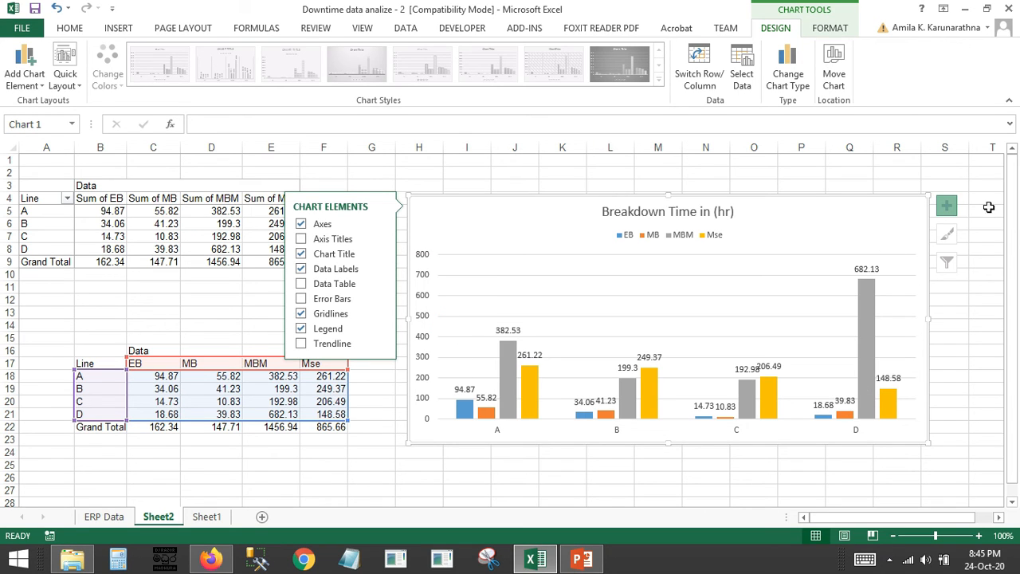
Remove the gridlines and the primary vertical axis from the breakdown time chart
left_click(946, 207)
left_click(948, 214)
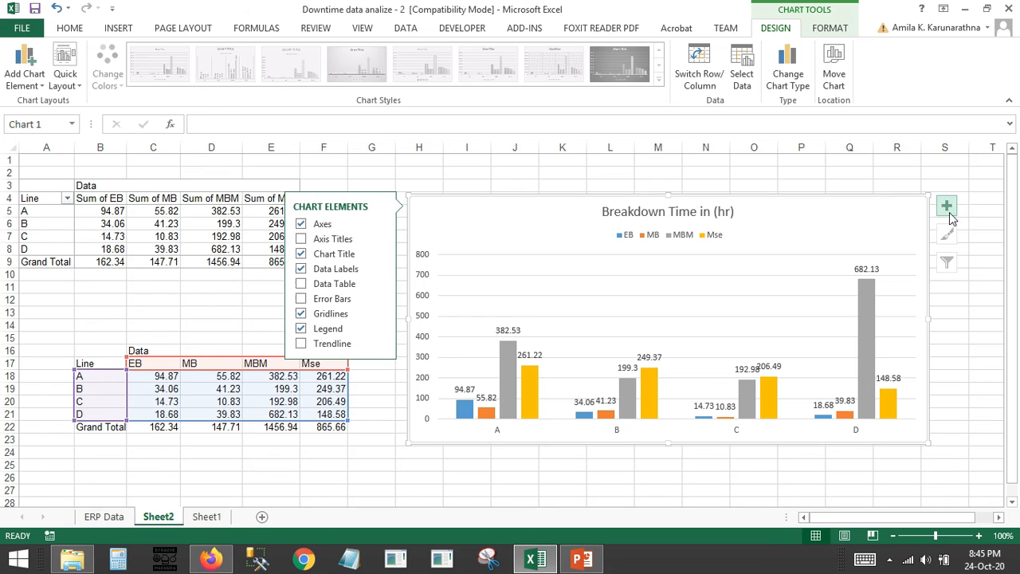
left_click(300, 314)
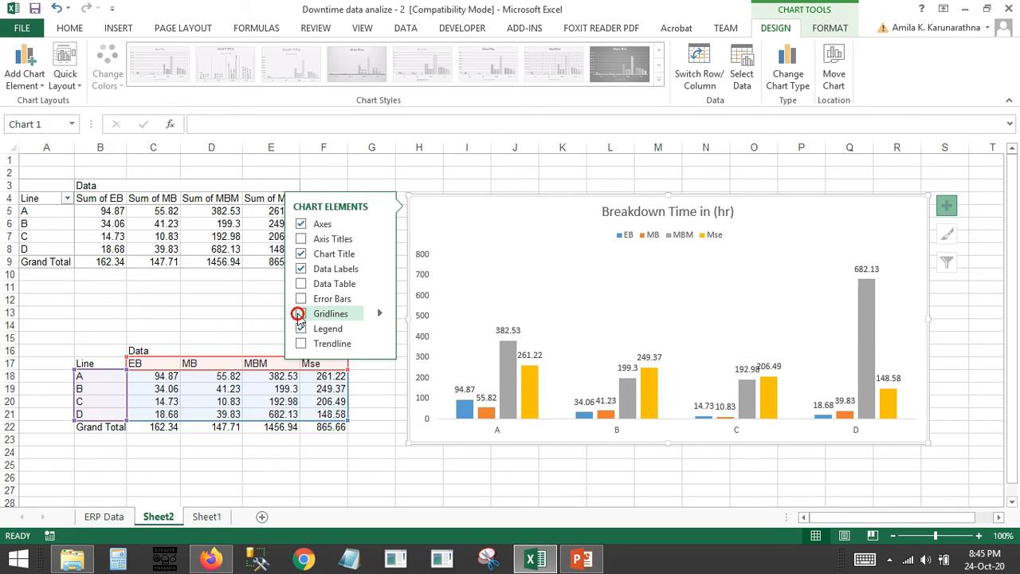
left_click(381, 239)
left_click(379, 224)
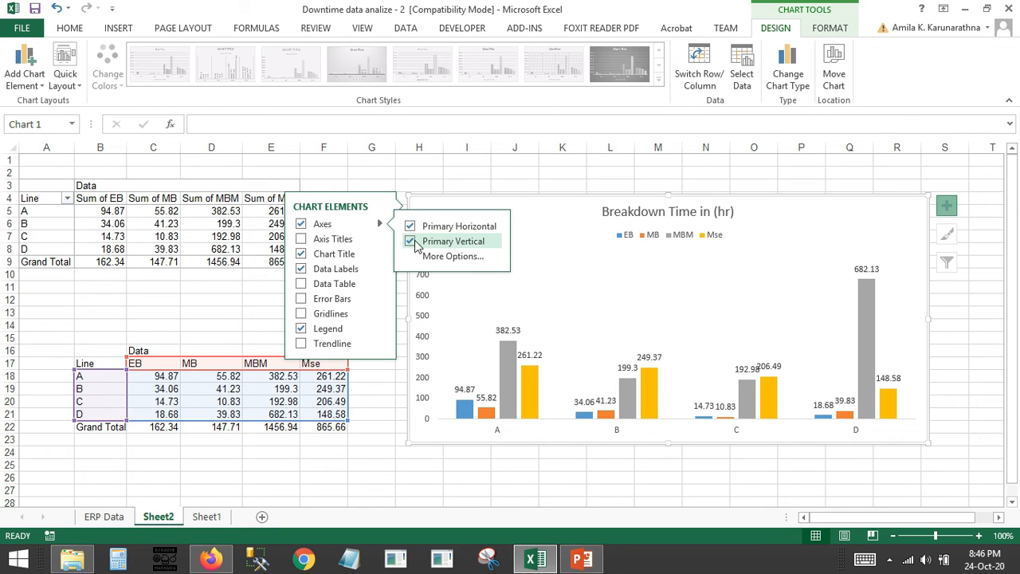
left_click(413, 242)
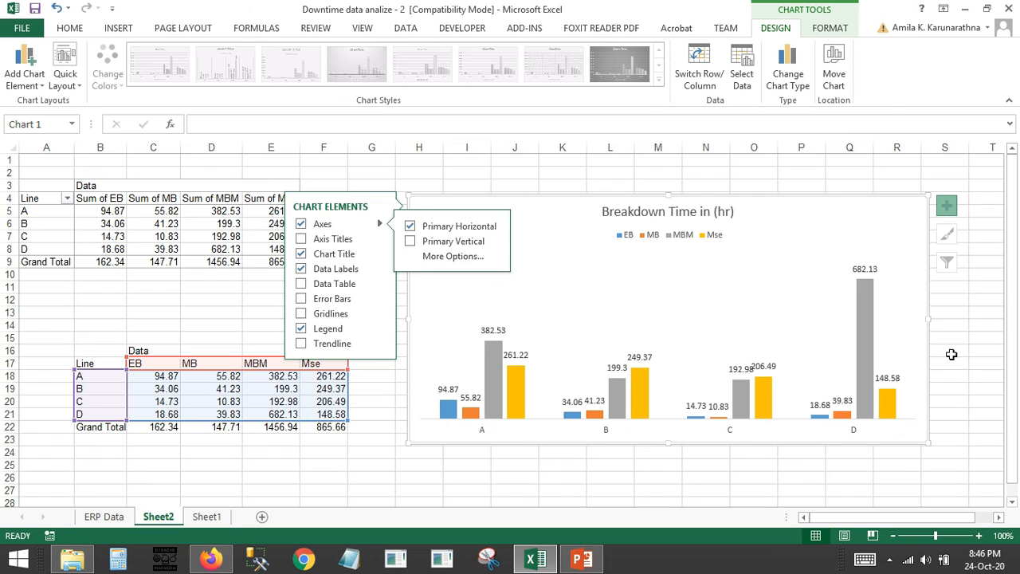
left_click(952, 354)
Move the chart's legend to the upper-left area of the chart, above line A's columns
left_click(659, 238)
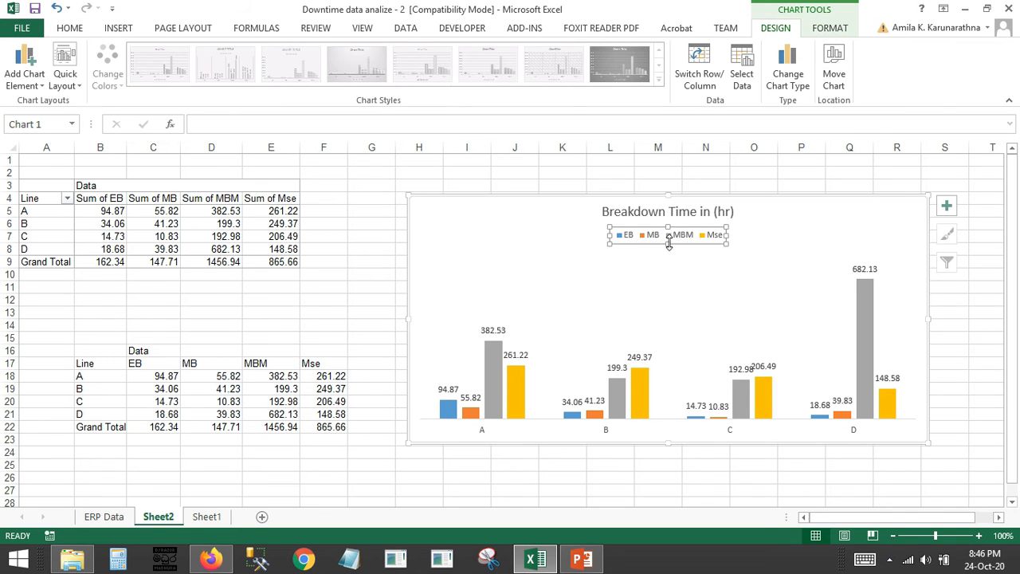
left_click_drag(669, 244, 510, 246)
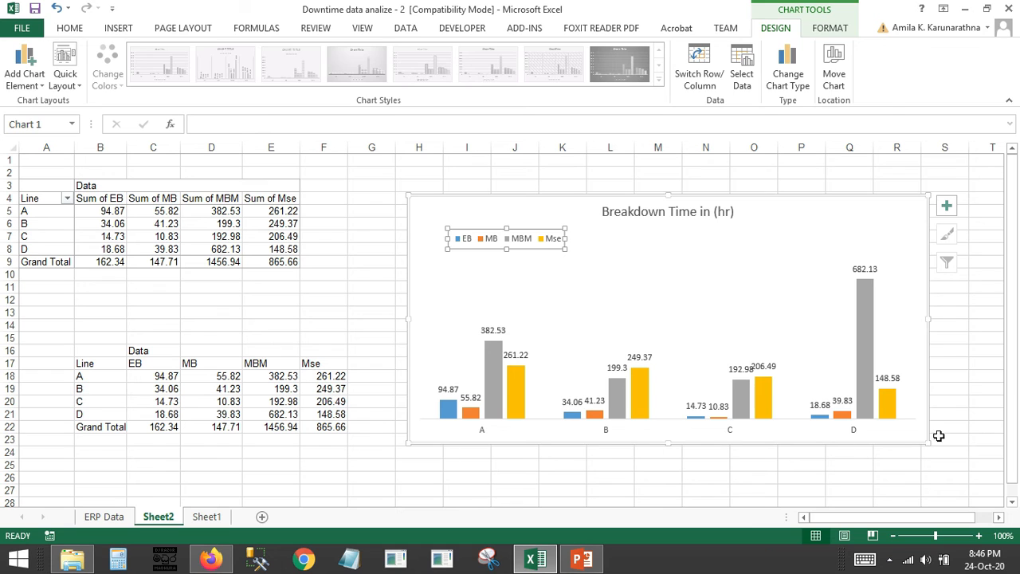
left_click(940, 438)
left_click(447, 390)
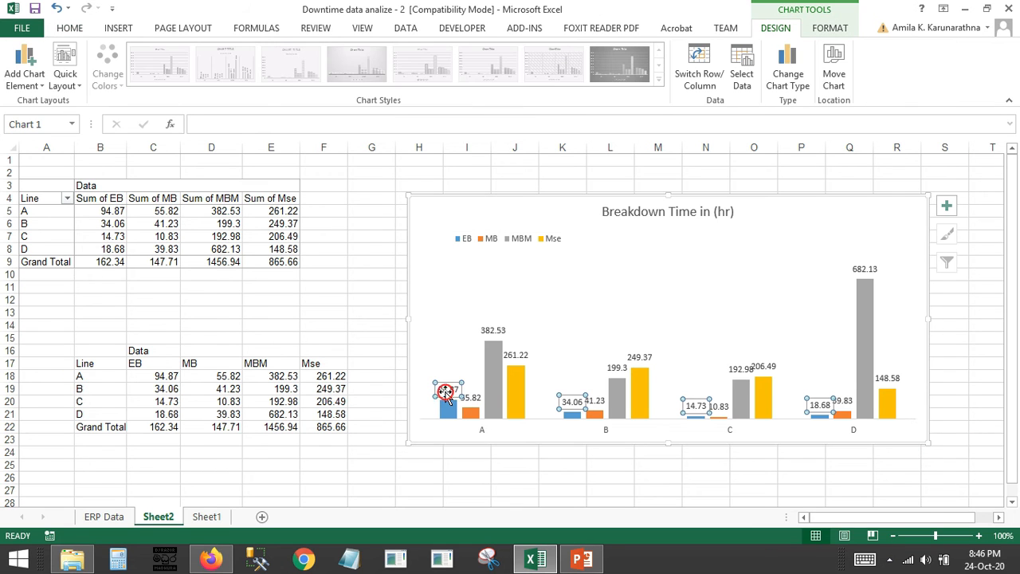
right_click(446, 396)
left_click(447, 395)
left_click(451, 388)
right_click(451, 389)
left_click(453, 483)
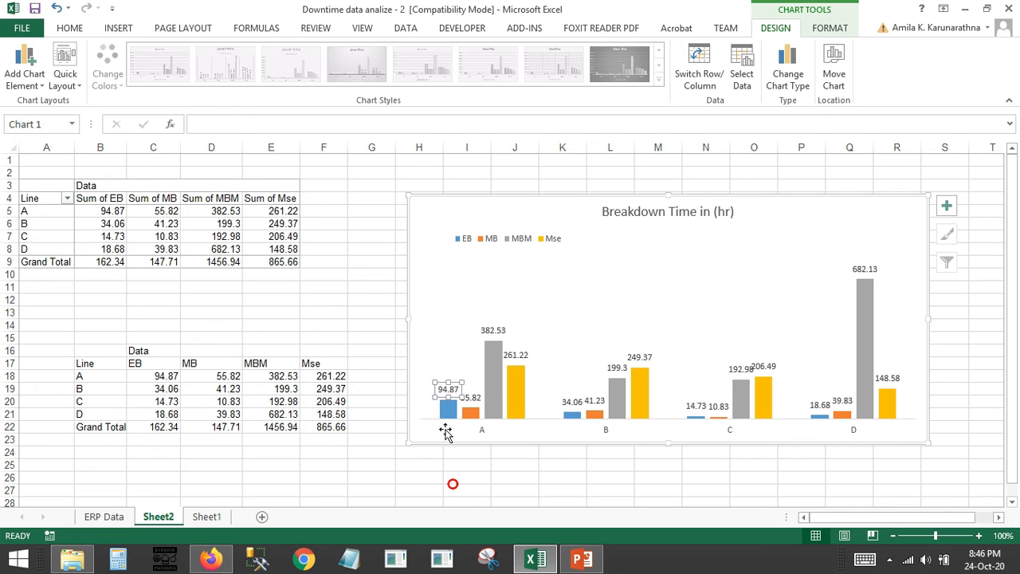
left_click(558, 356)
Set the text direction of the EB series data labels to Rotate all text 270°
left_click(447, 385)
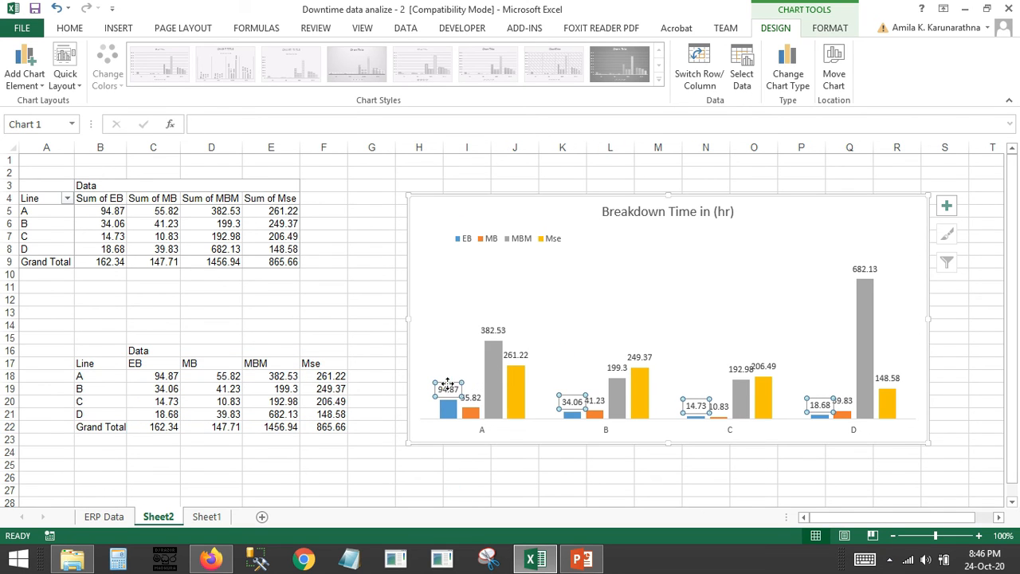
right_click(447, 386)
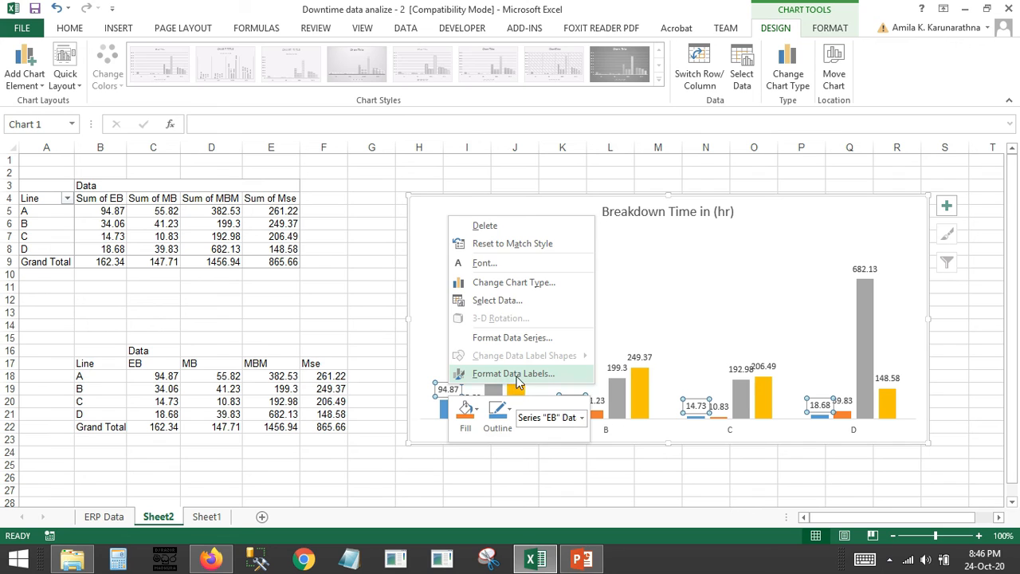
left_click(516, 375)
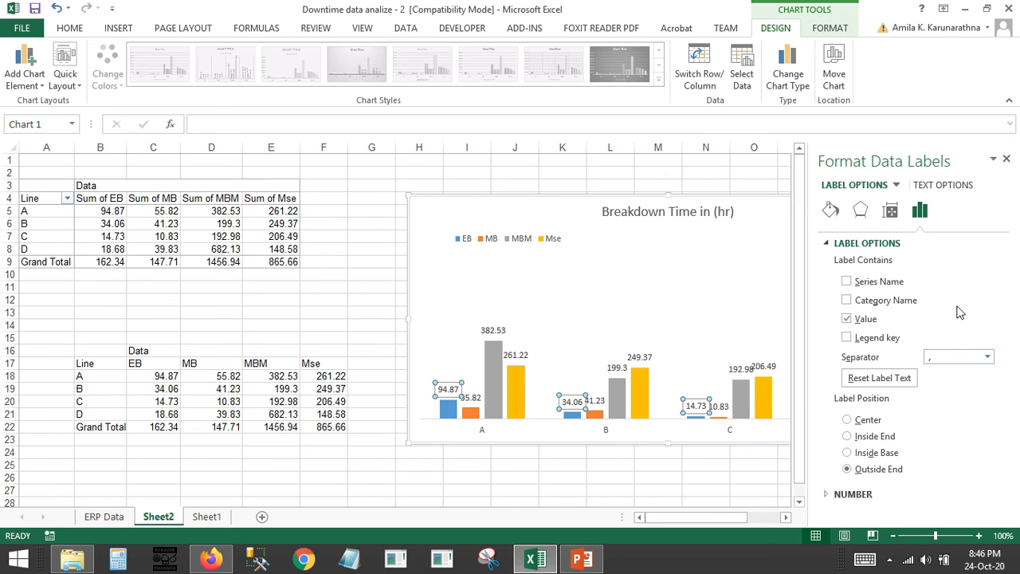
left_click(890, 210)
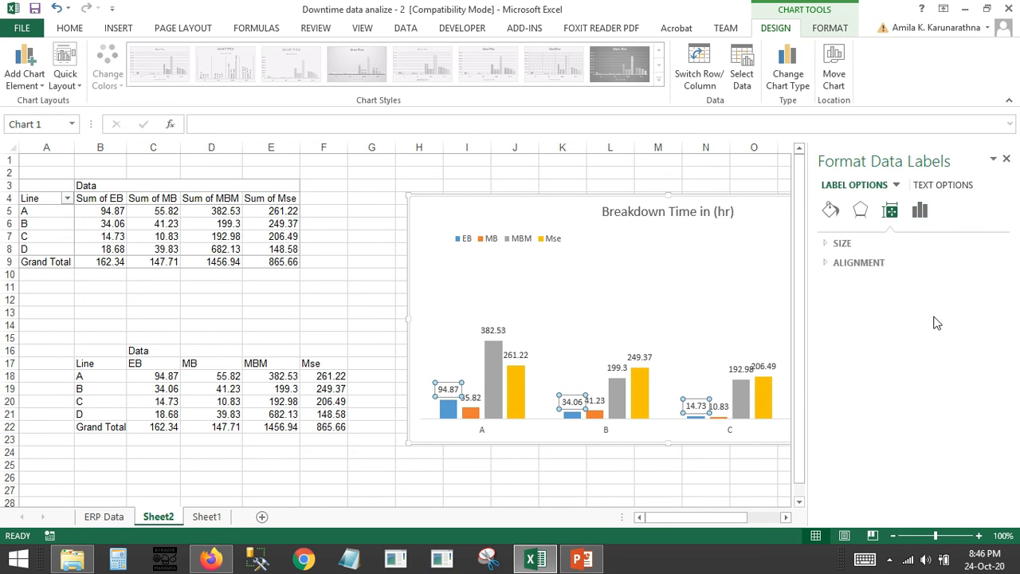
left_click(825, 263)
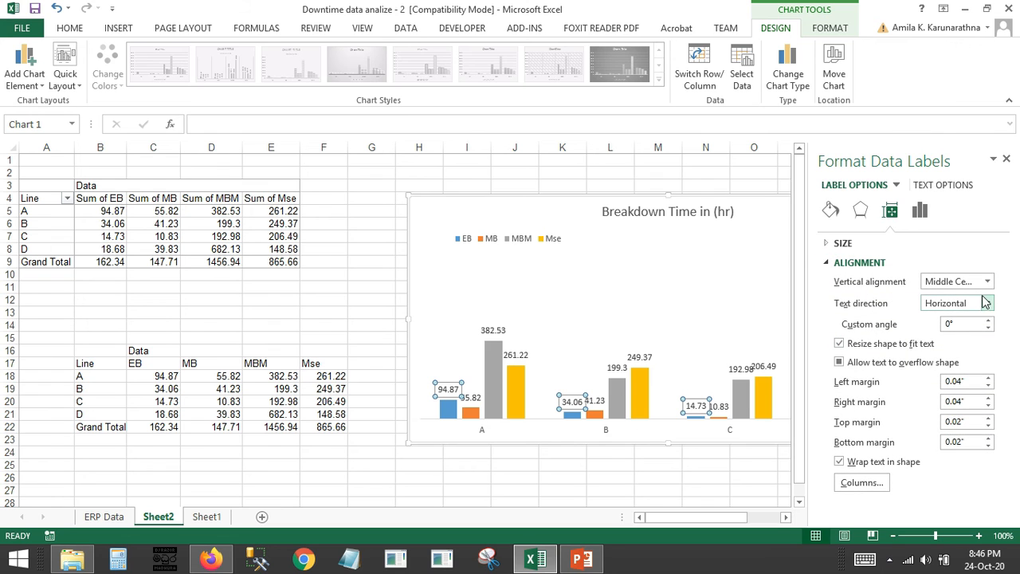
left_click(988, 303)
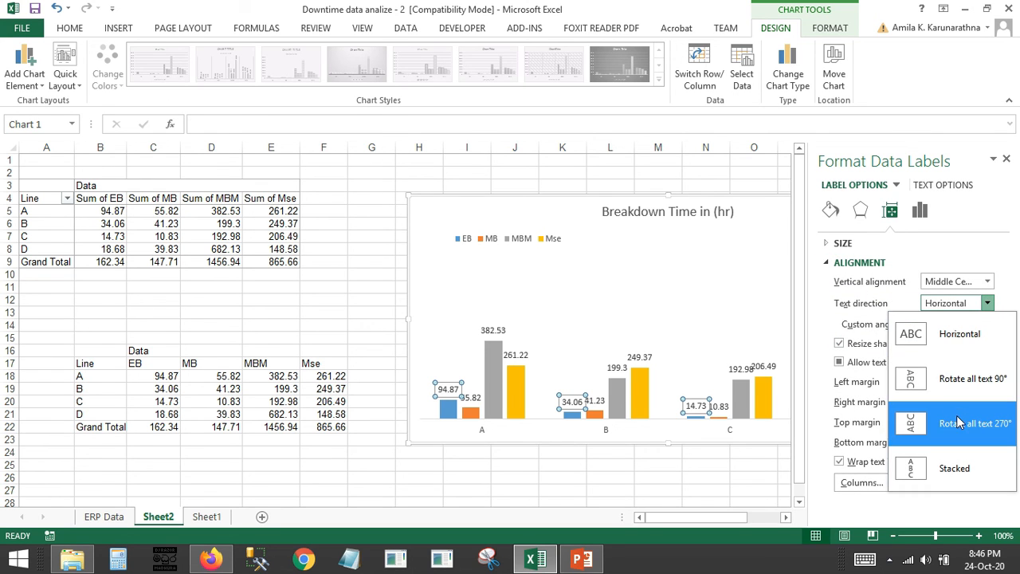
left_click(962, 423)
Rotate the data labels of the MB and MBM series by 270° through their text direction
left_click(472, 396)
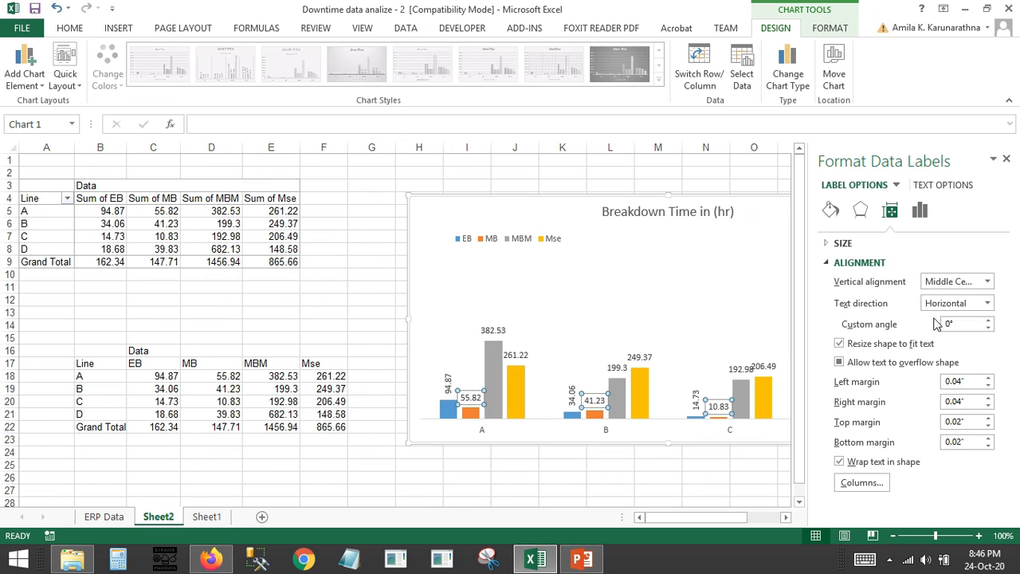
left_click(988, 302)
left_click(940, 418)
left_click(741, 369)
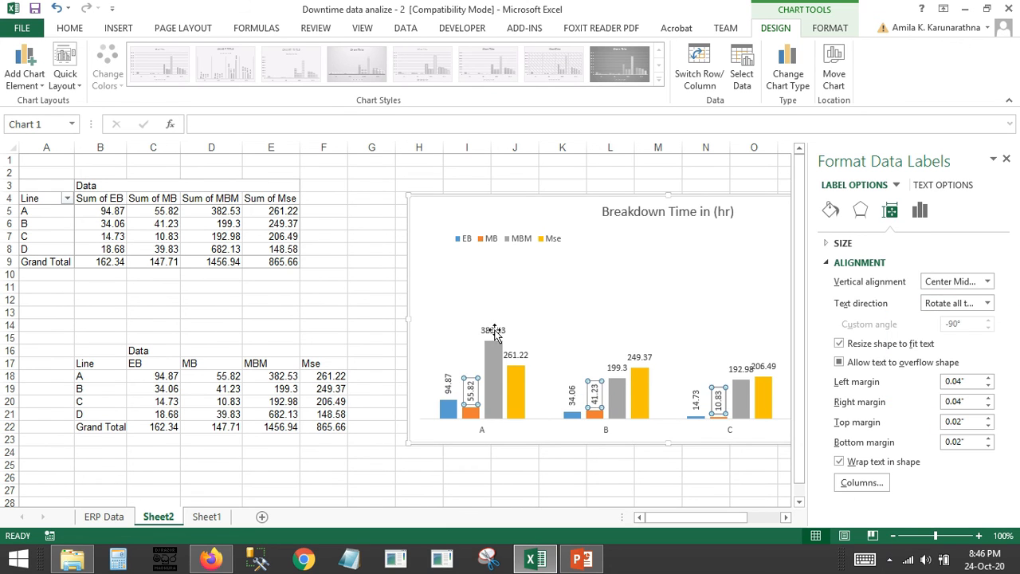
left_click(988, 303)
left_click(945, 418)
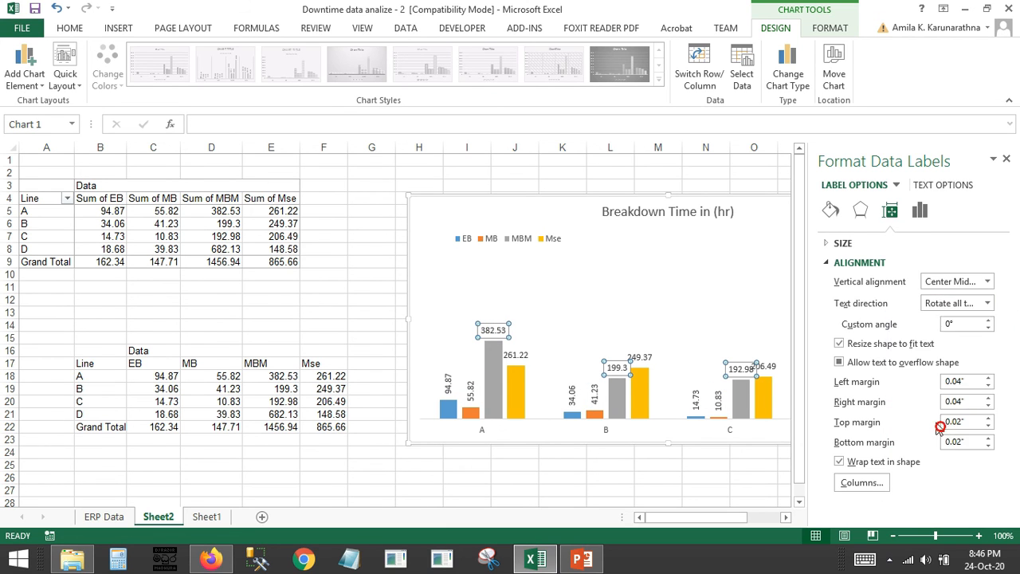
Rotate the Mse series data labels by 270°, then deselect the chart and close its formatting pane
left_click(511, 361)
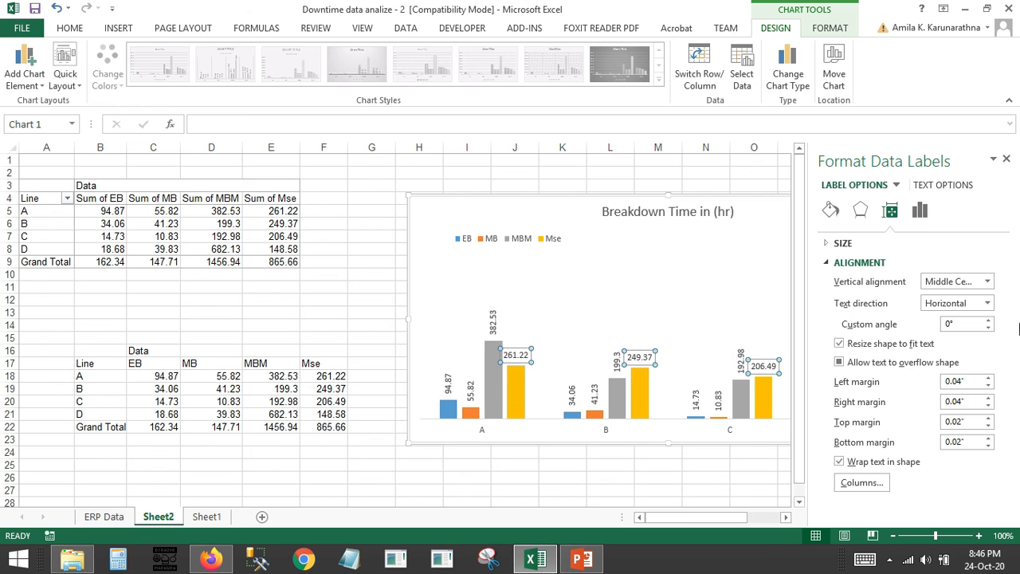
left_click(988, 303)
left_click(965, 418)
left_click(653, 451)
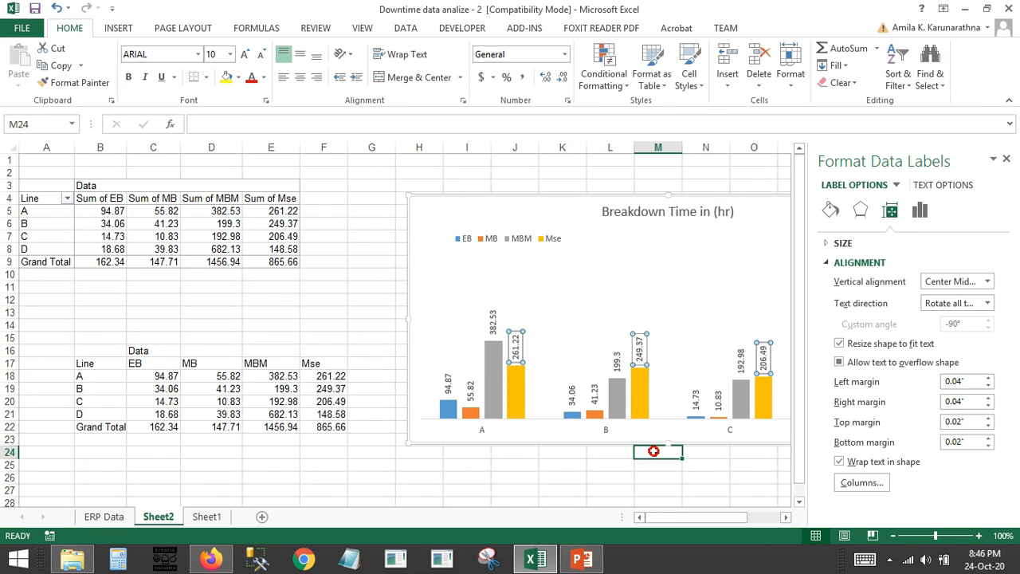
left_click(419, 185)
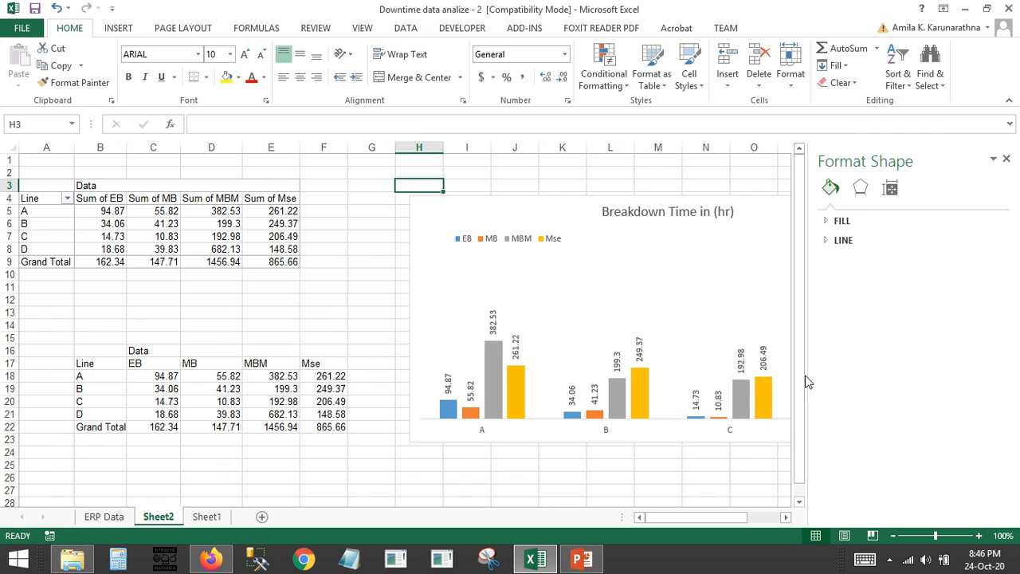
left_click(1006, 158)
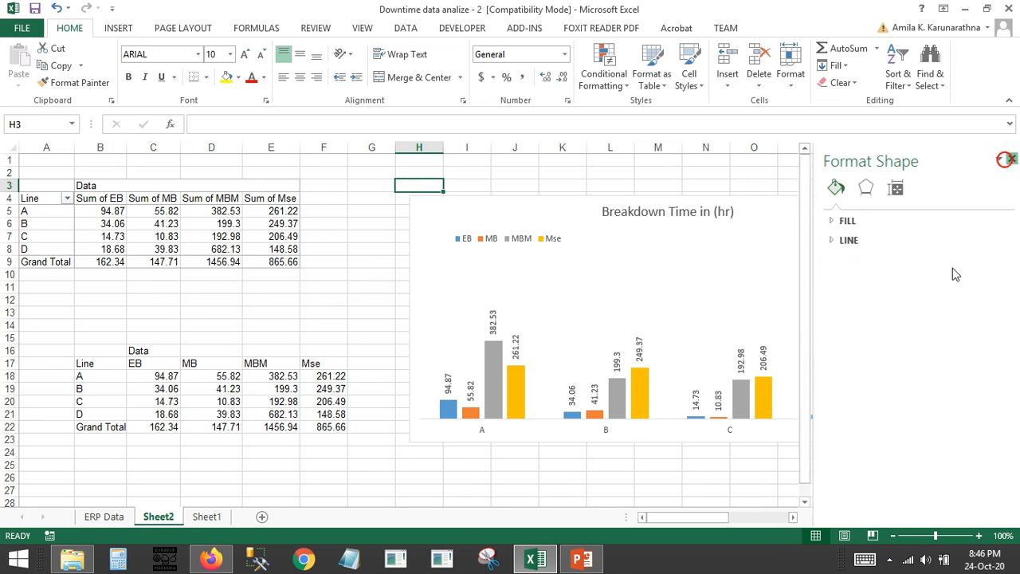
left_click(812, 449)
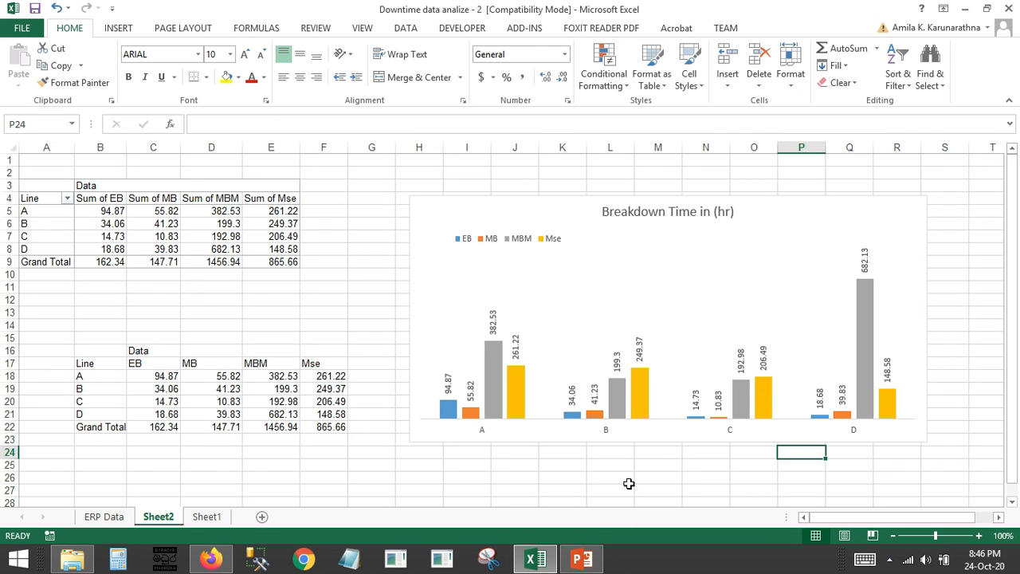
Switch to PowerPoint to examine the "Line Wise Break Up Jul-2020" slide's chart and return to the Excel workbook
left_click(582, 558)
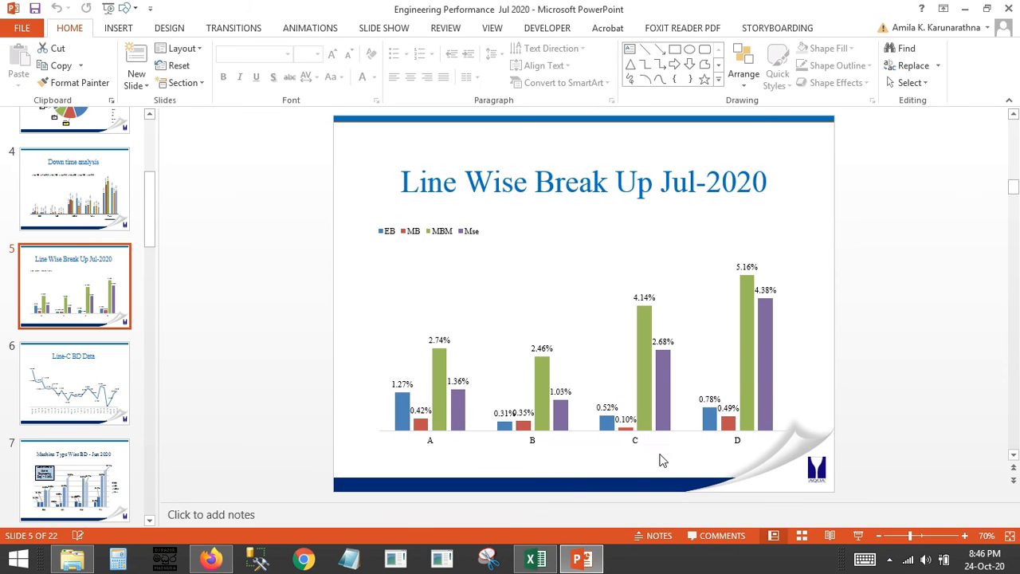
left_click(581, 558)
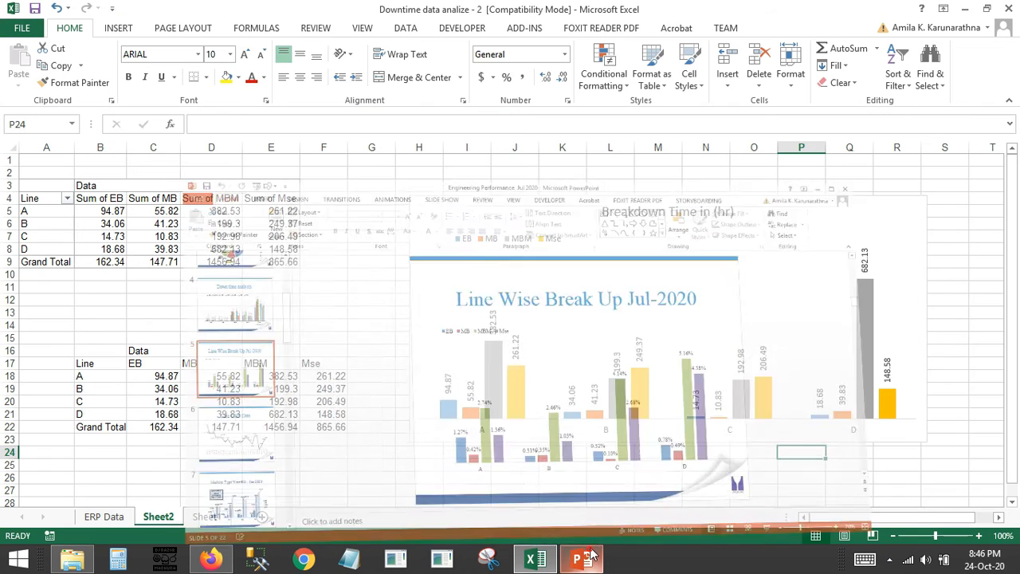